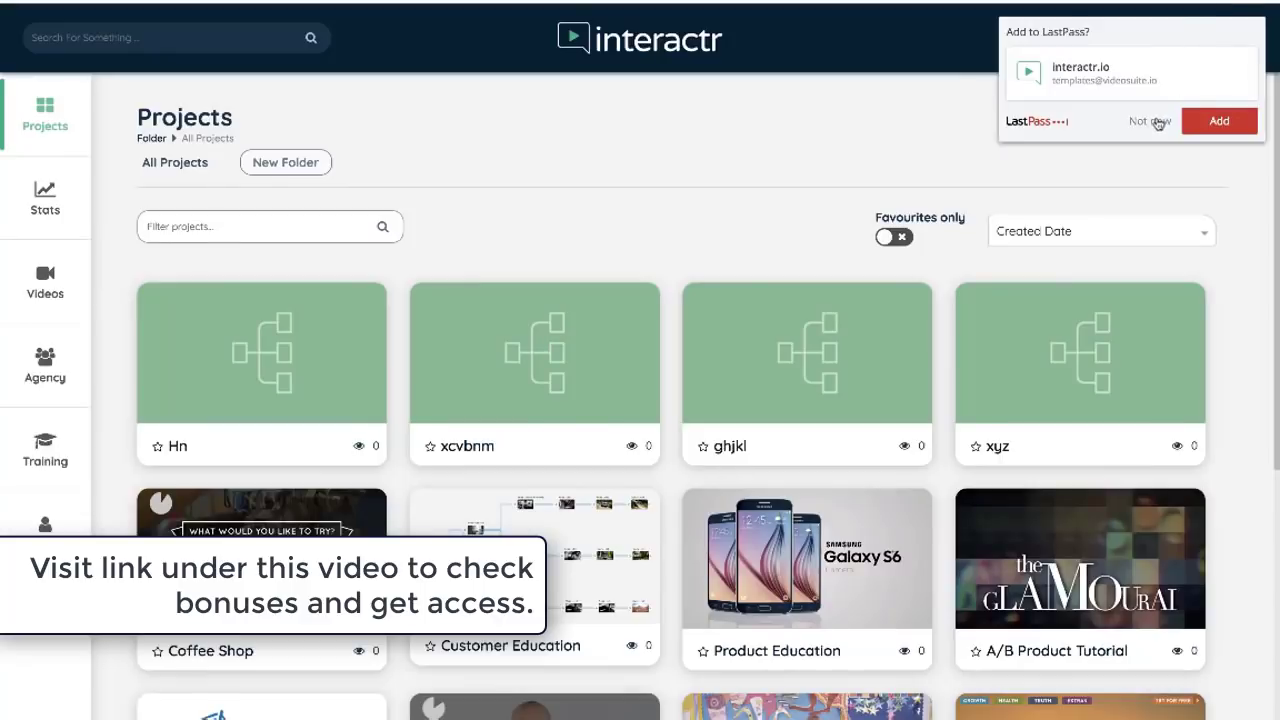
Step: Dismiss the 'Add to LastPass?' popup to reveal the Projects list
left_click(1152, 121)
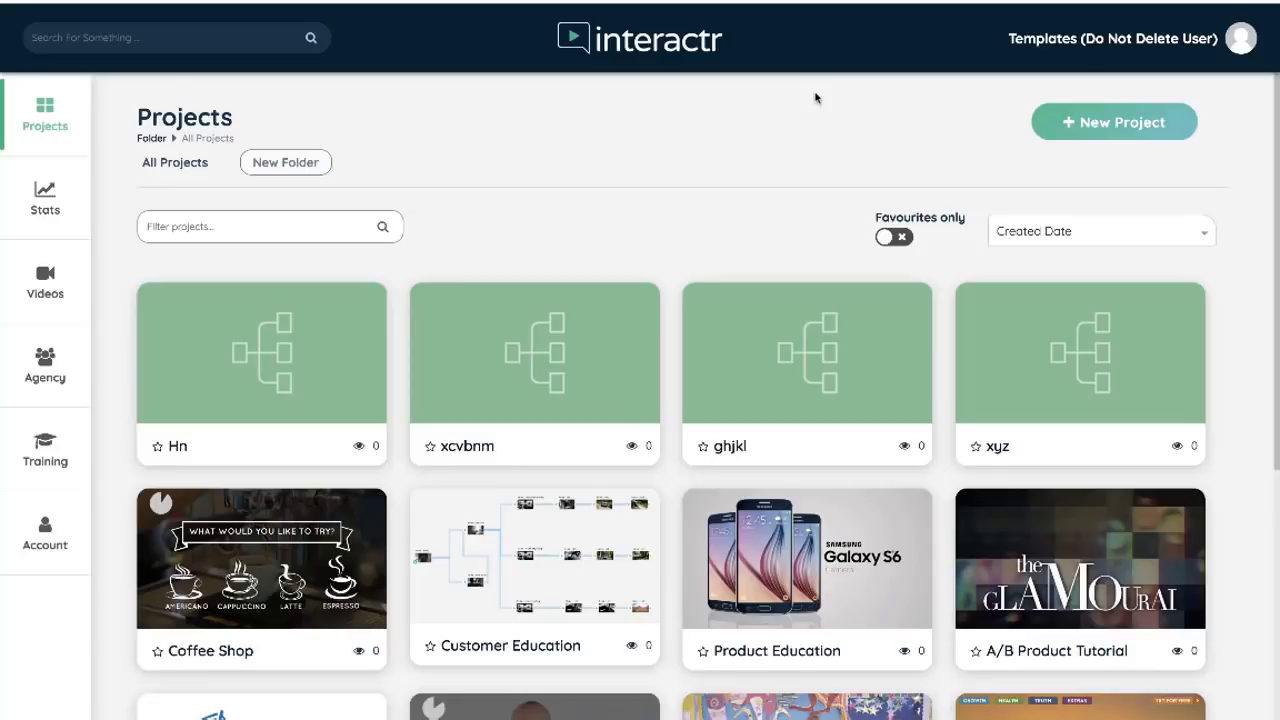
Step: Start a new project and compare the Generic Templates with Local Templates like Coffee Shop
left_click(1135, 125)
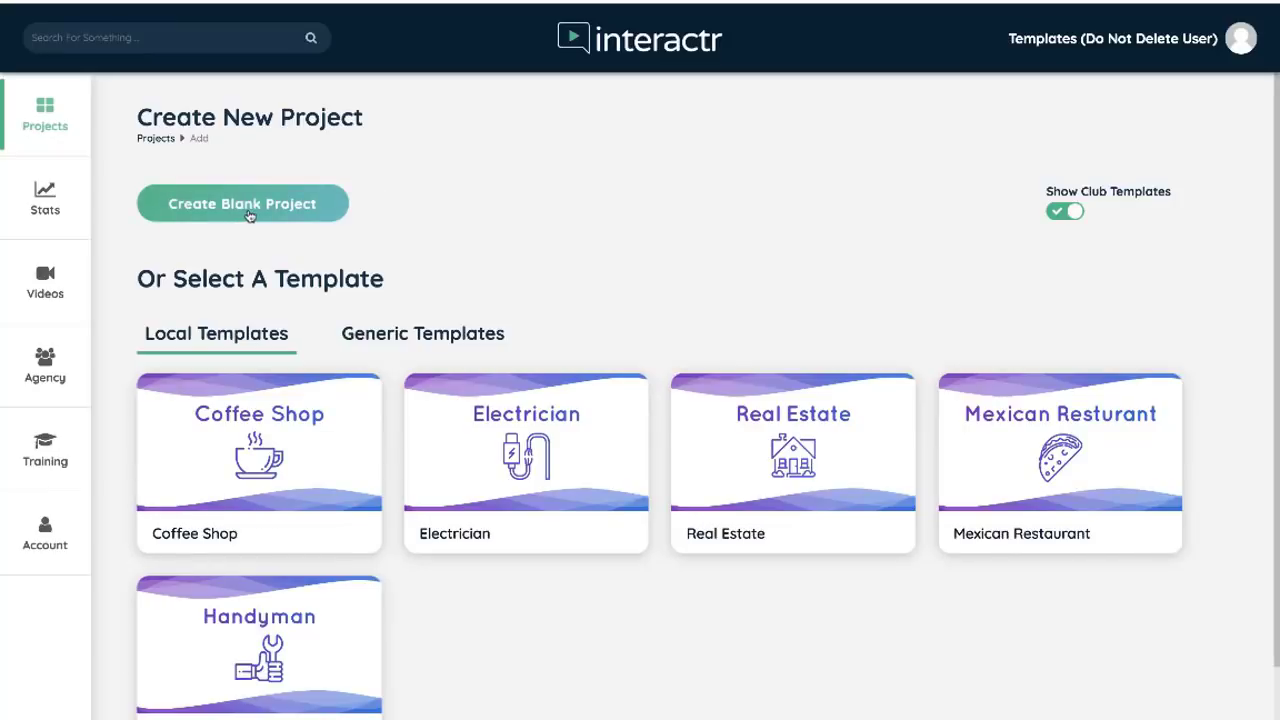
mouse_move(259, 445)
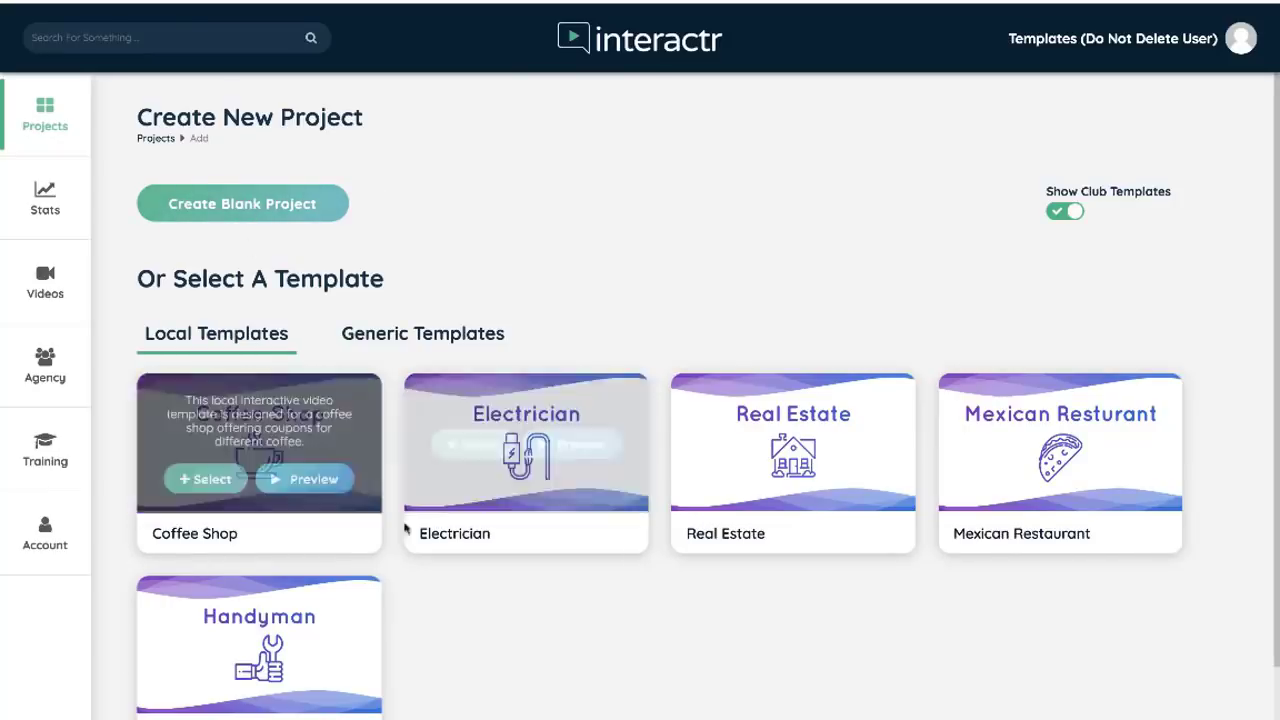
left_click(417, 335)
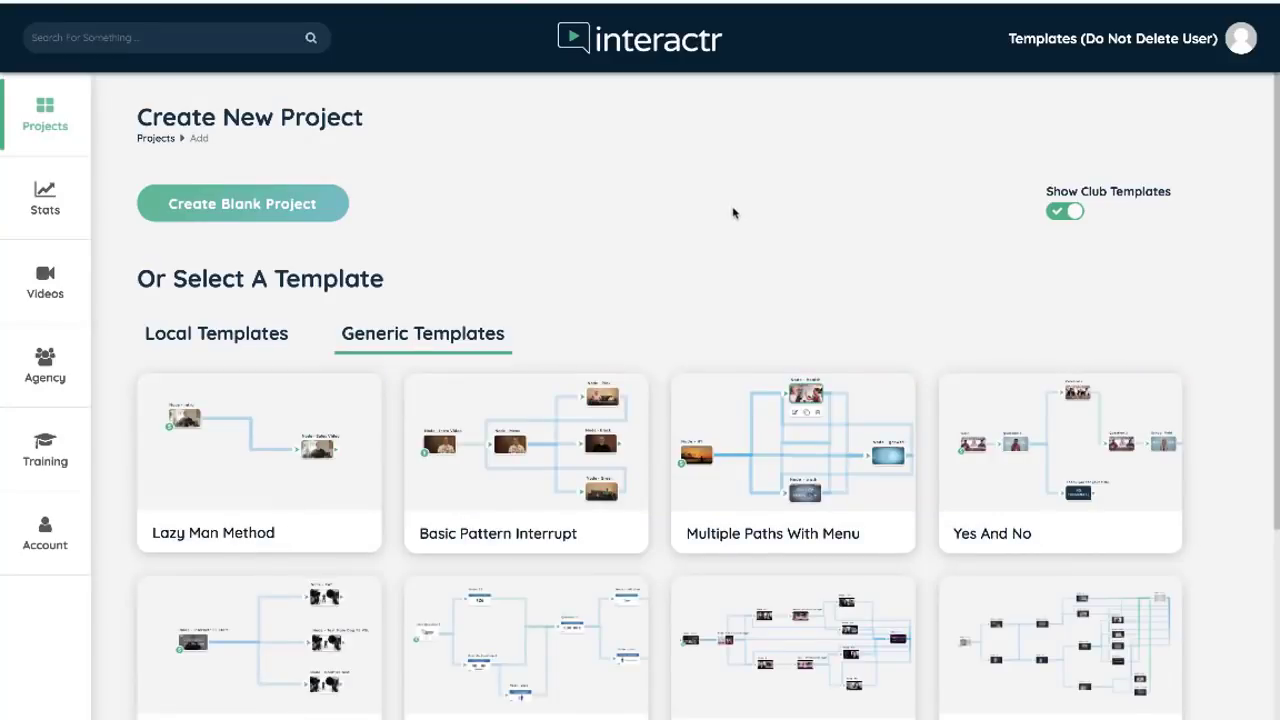
left_click(205, 342)
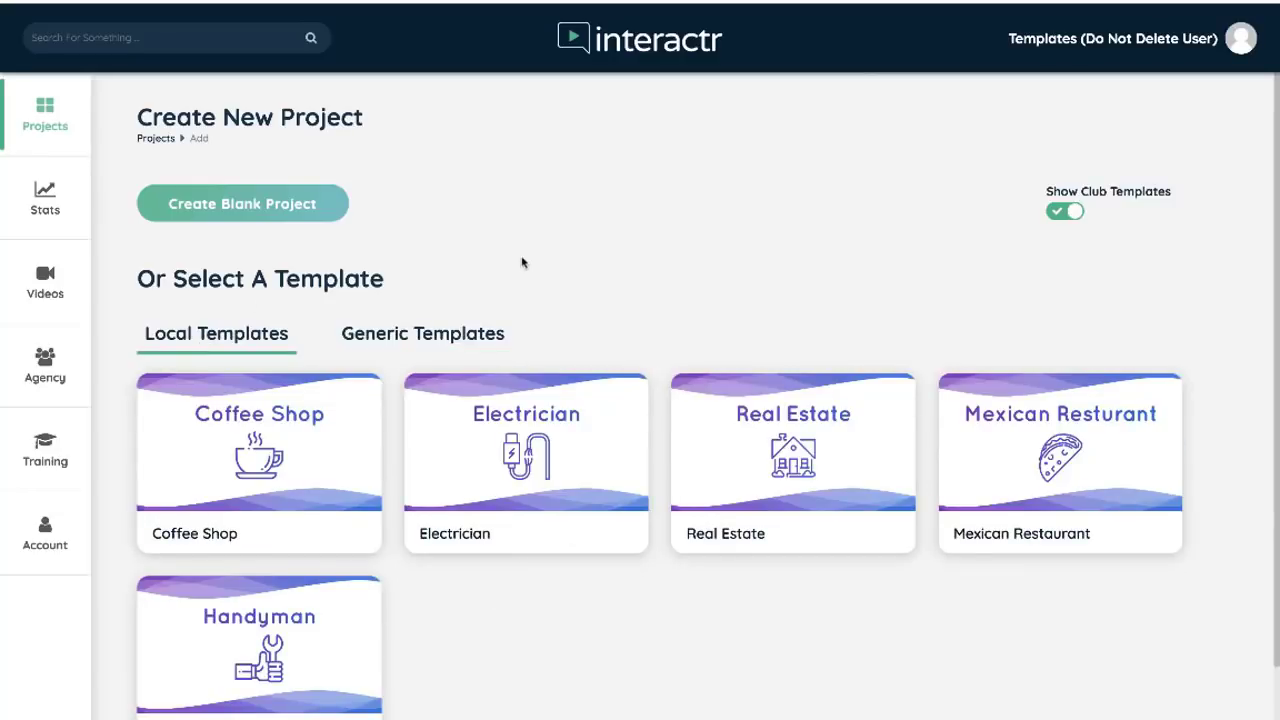
mouse_move(226, 483)
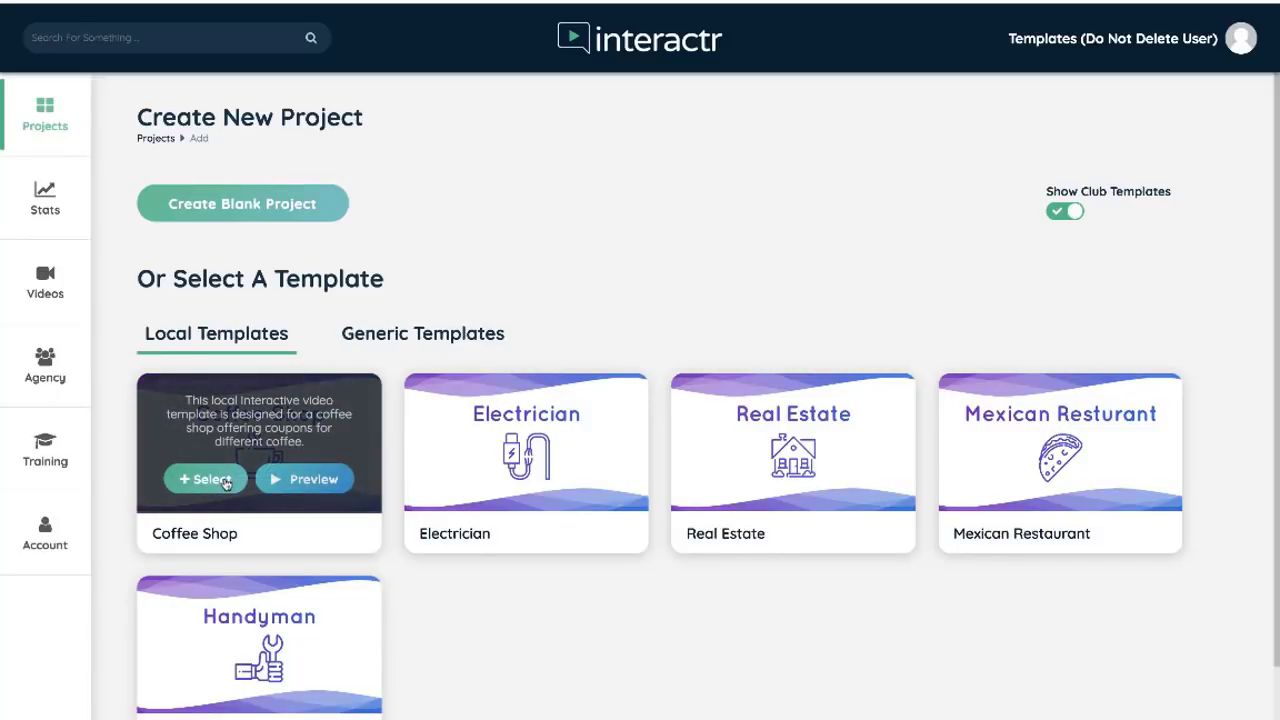
left_click(318, 481)
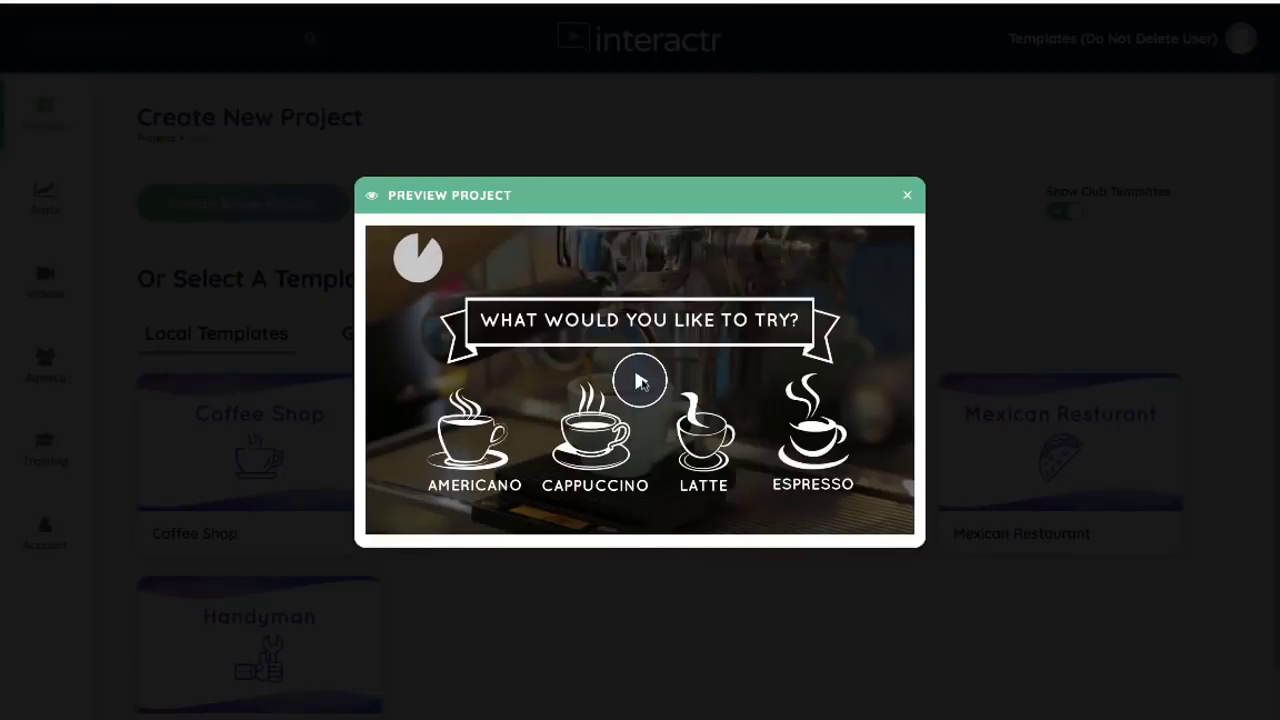
left_click(639, 381)
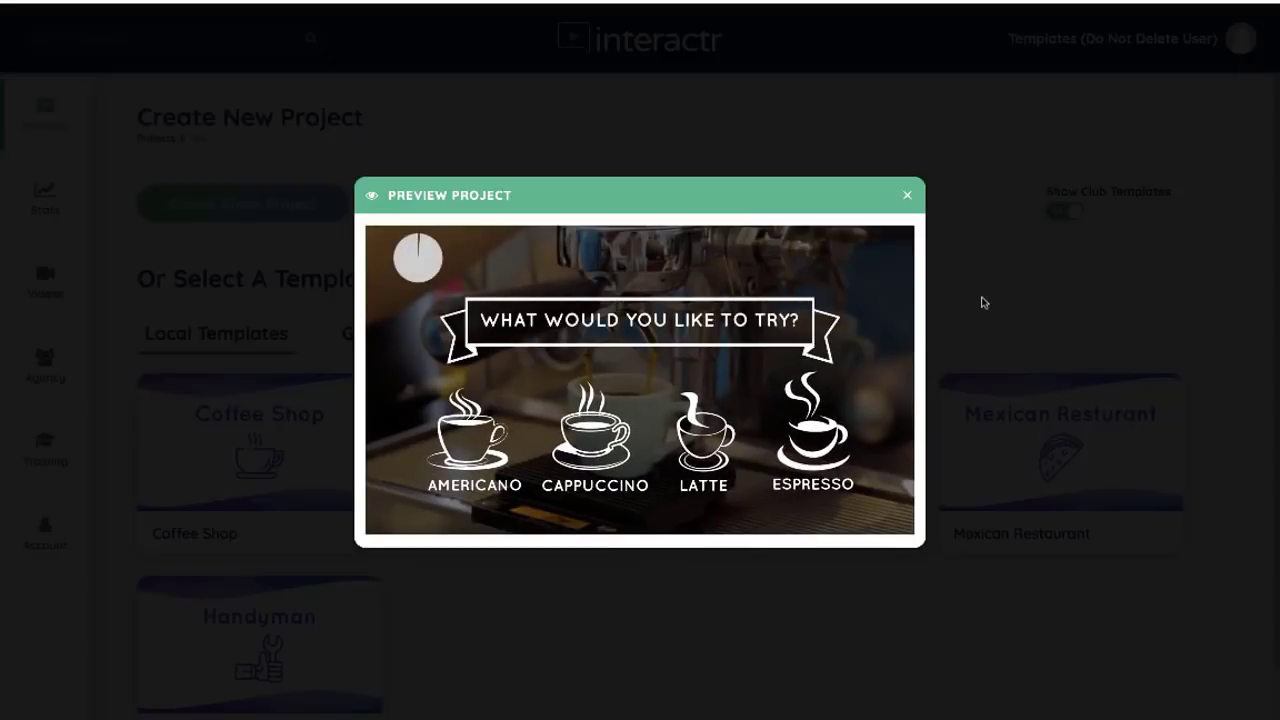
left_click(466, 442)
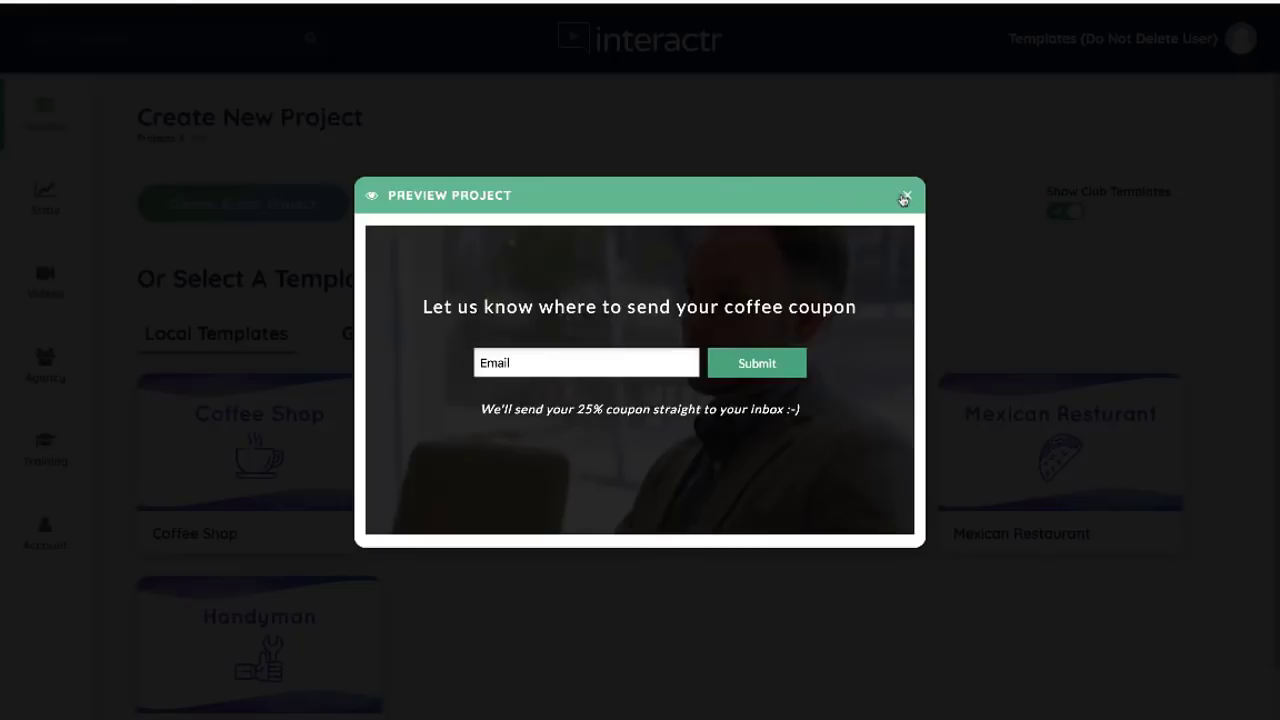
left_click(905, 197)
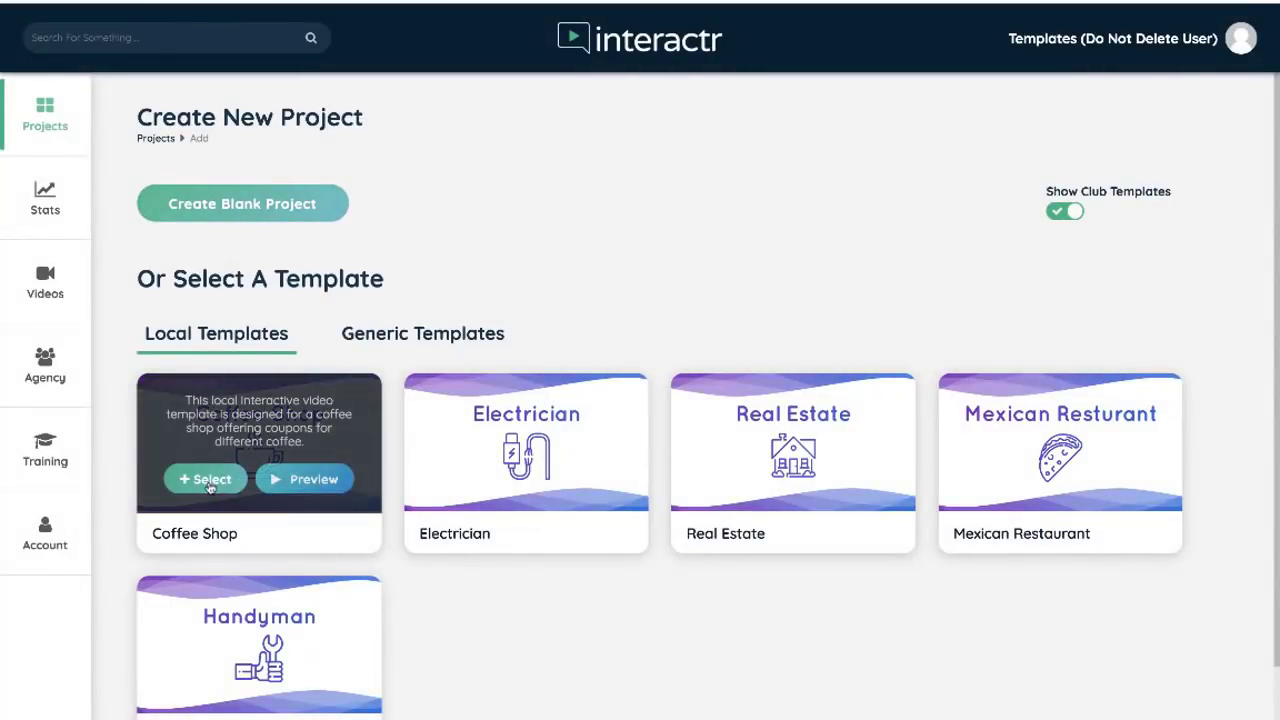
Step: Create a project named 'DEMO' from the Coffee Shop template and pan around its node canvas
left_click(212, 478)
left_click(580, 312)
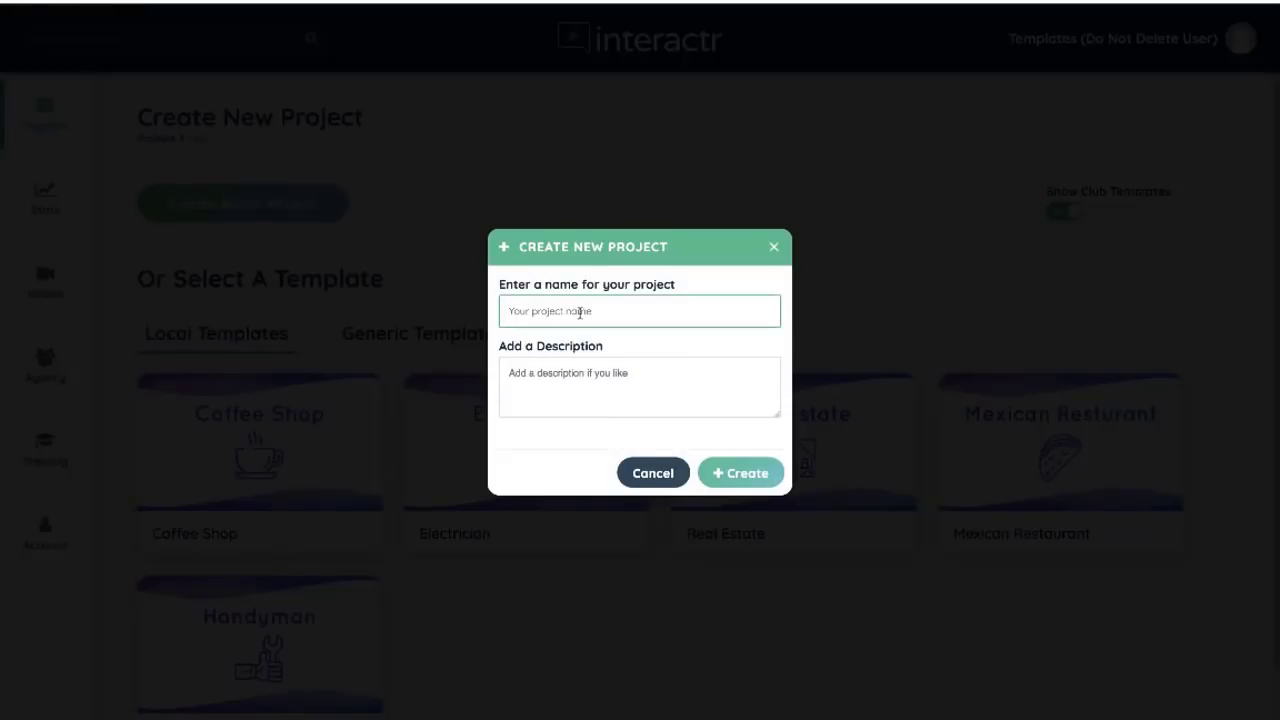
type("DEMO")
left_click(746, 482)
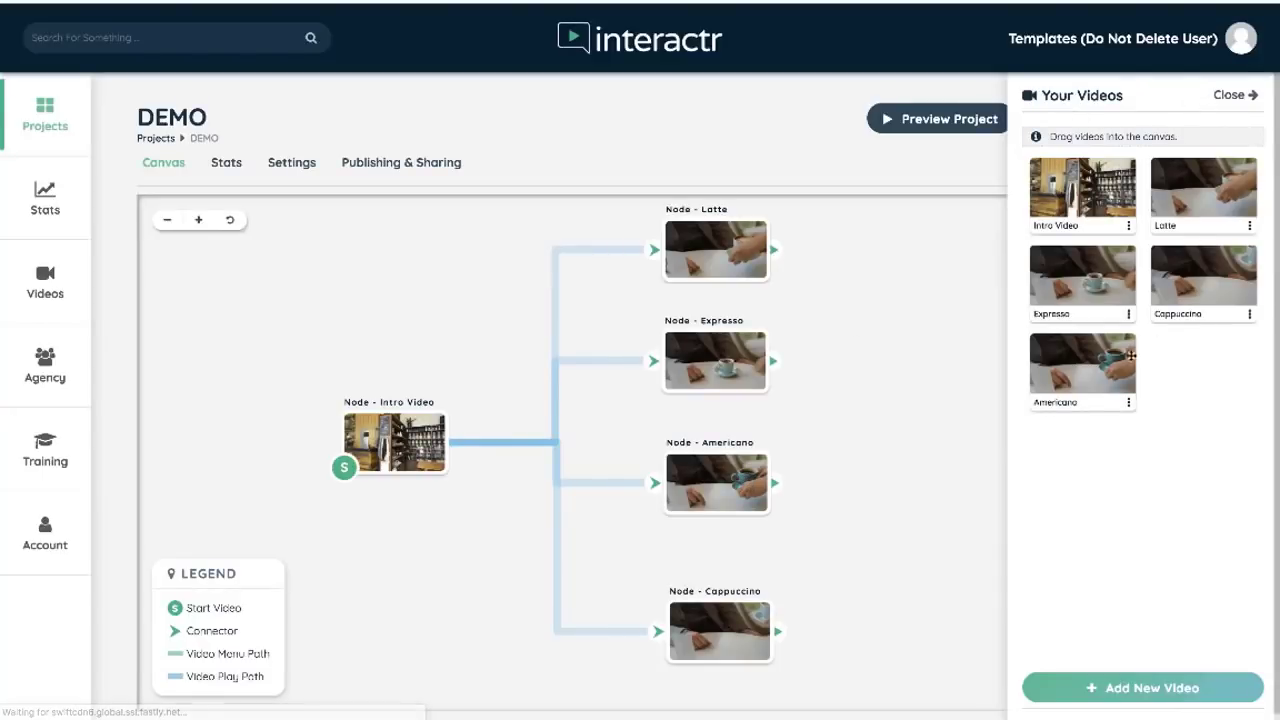
left_click(1240, 95)
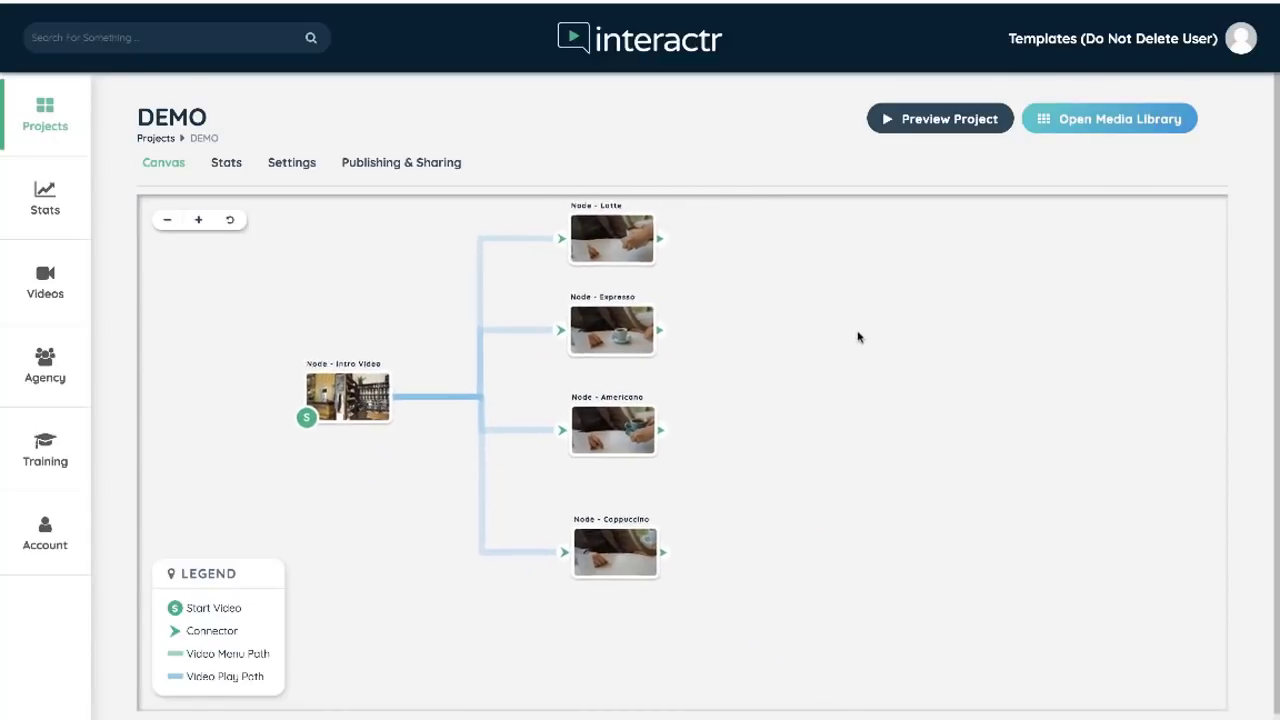
left_click_drag(800, 331, 909, 371)
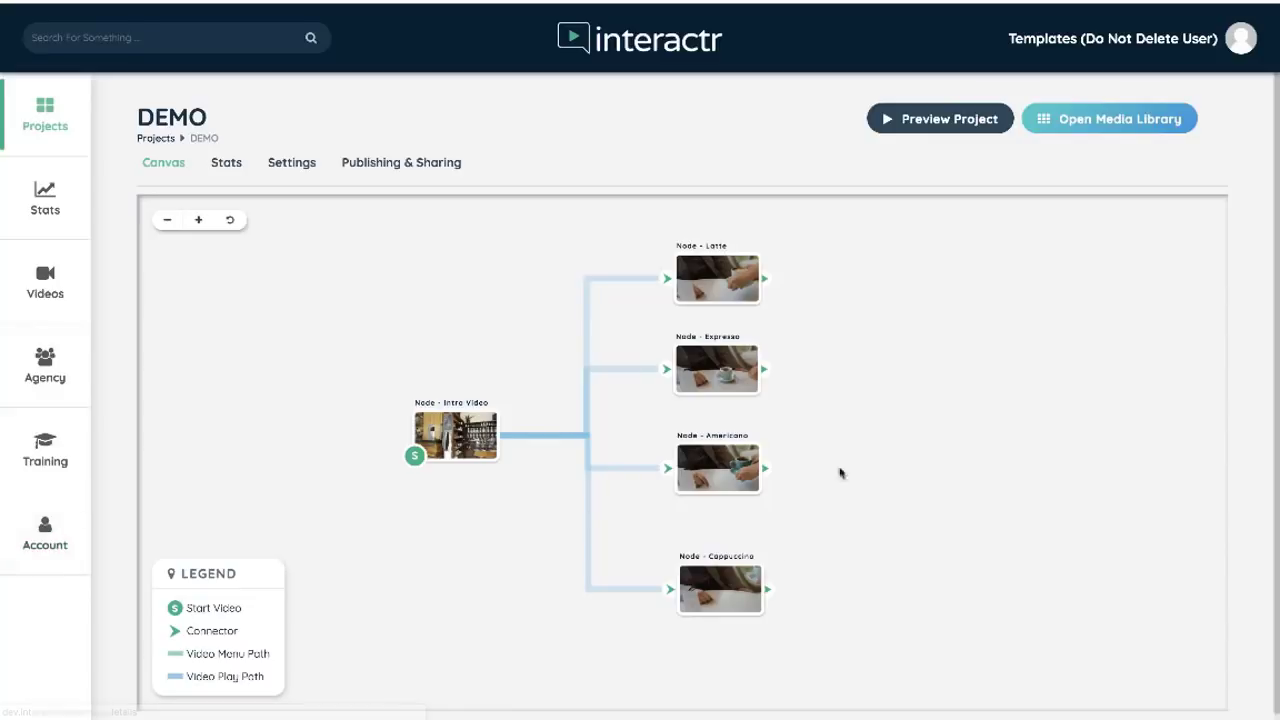
left_click_drag(874, 431, 940, 420)
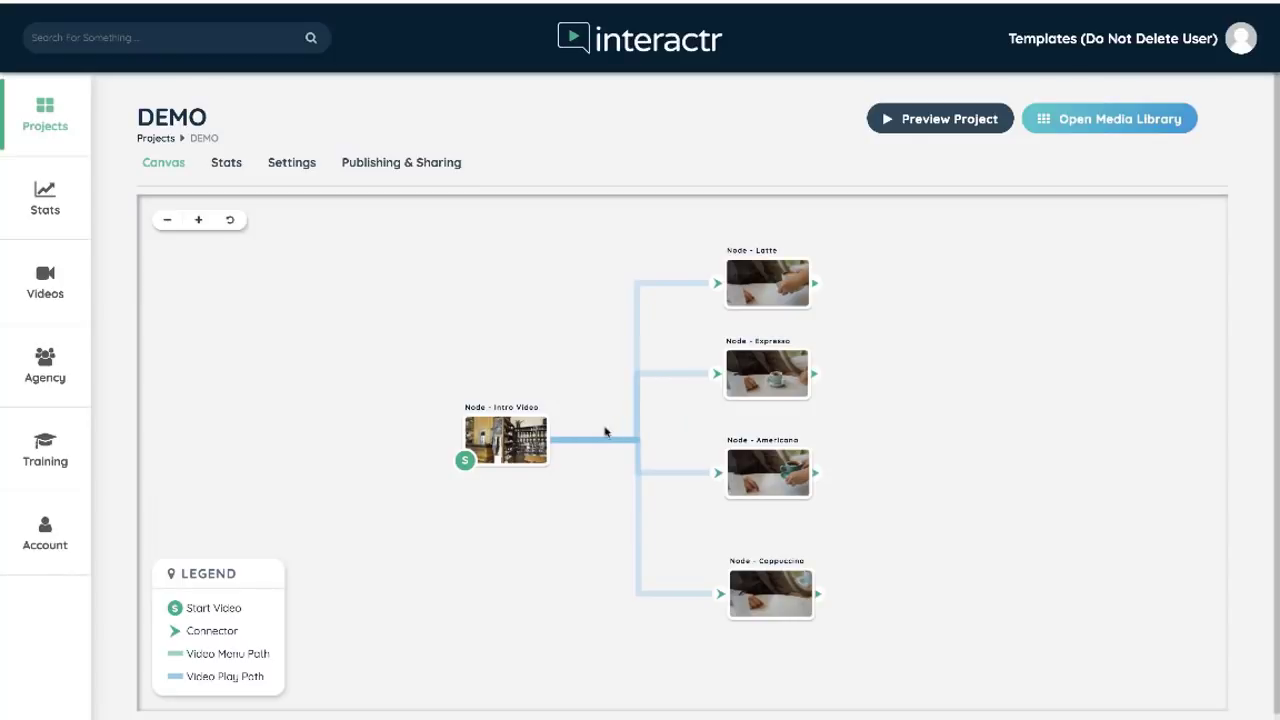
left_click(299, 163)
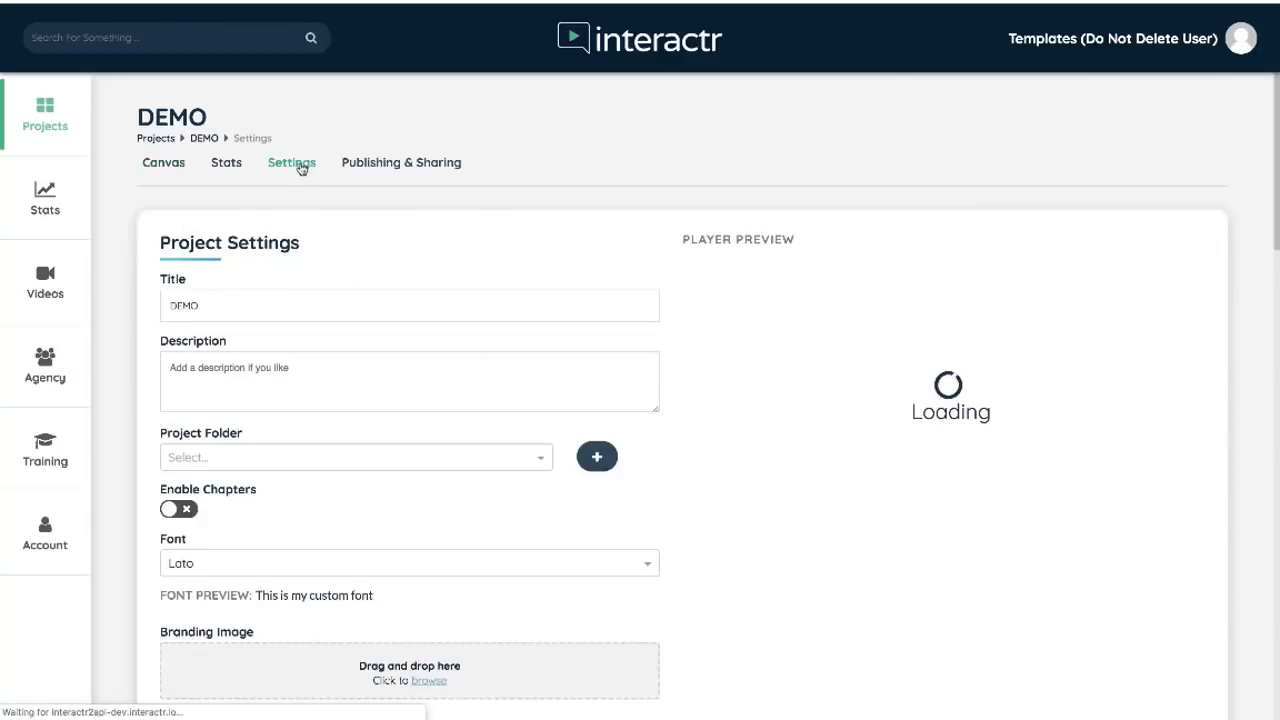
scroll(383, 425, "down", 3)
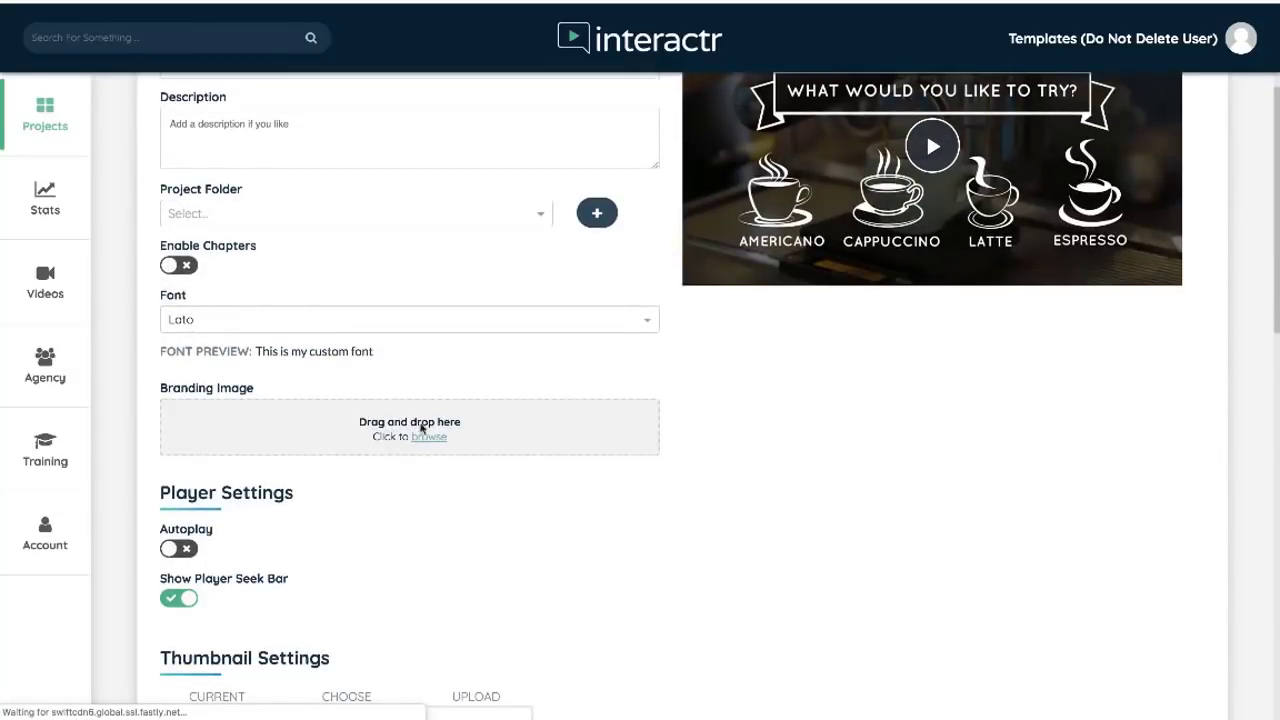
scroll(418, 432, "up", 2)
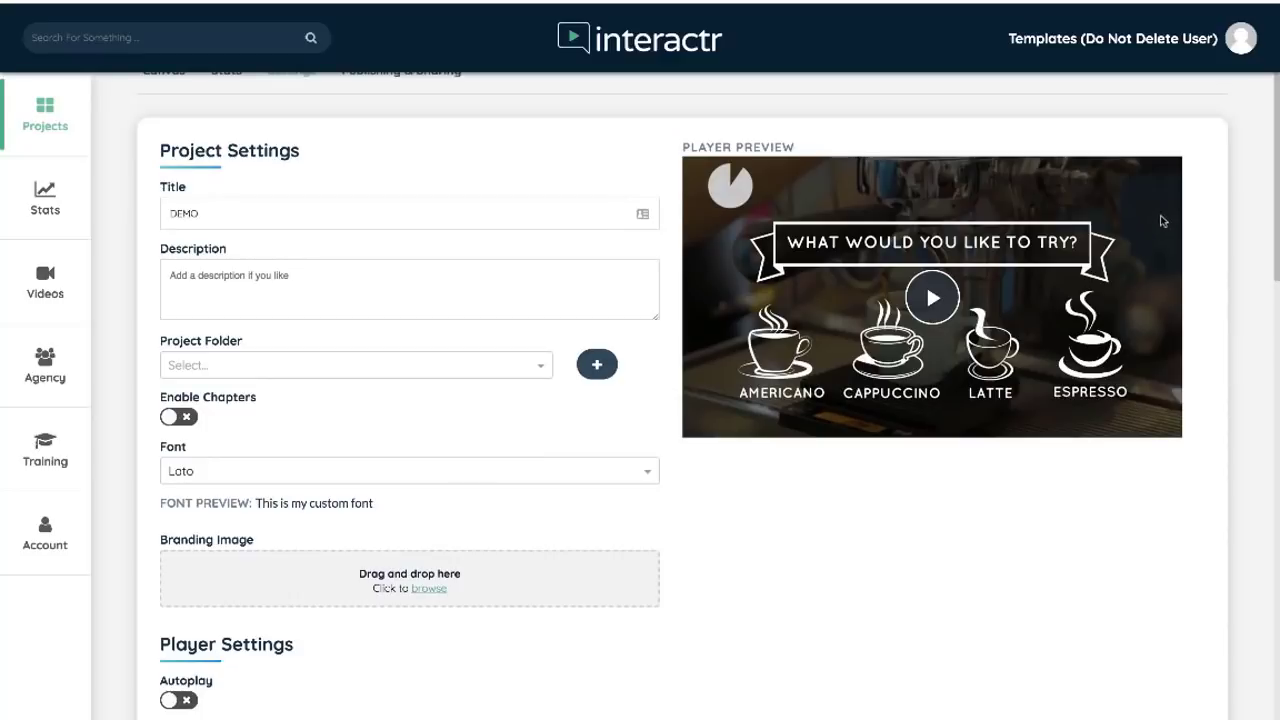
scroll(431, 360, "up", 2)
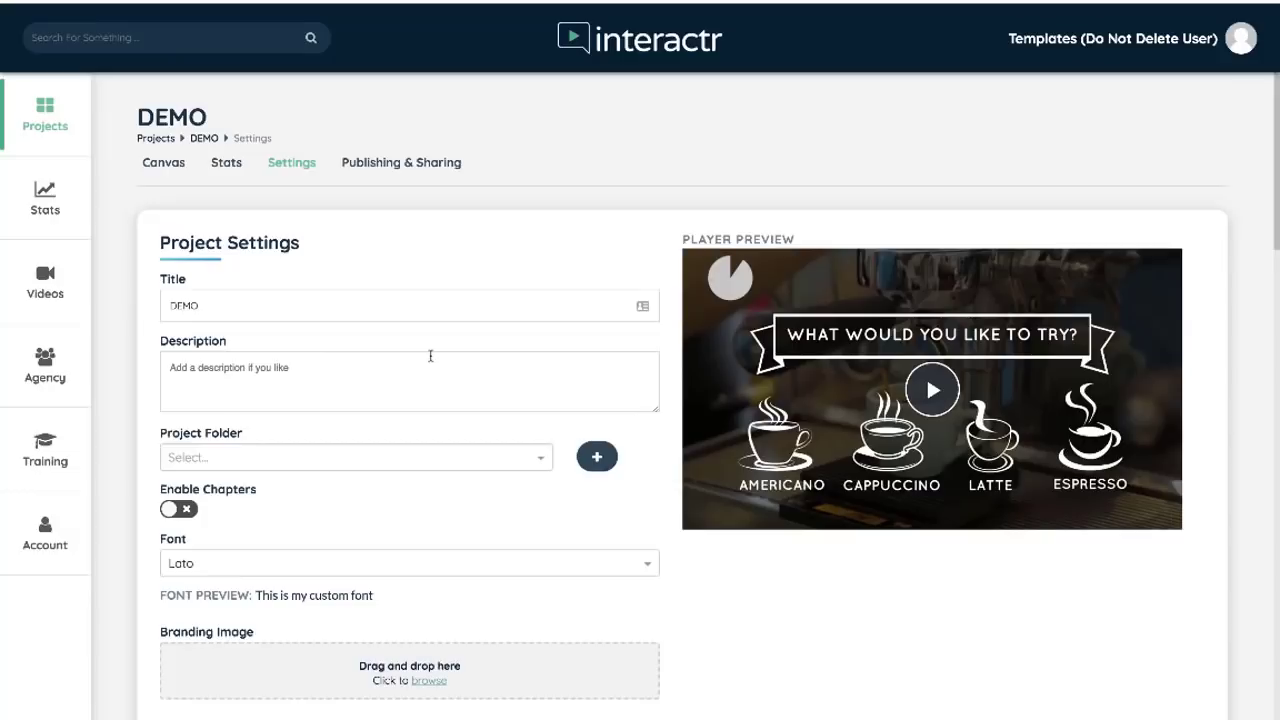
left_click(167, 164)
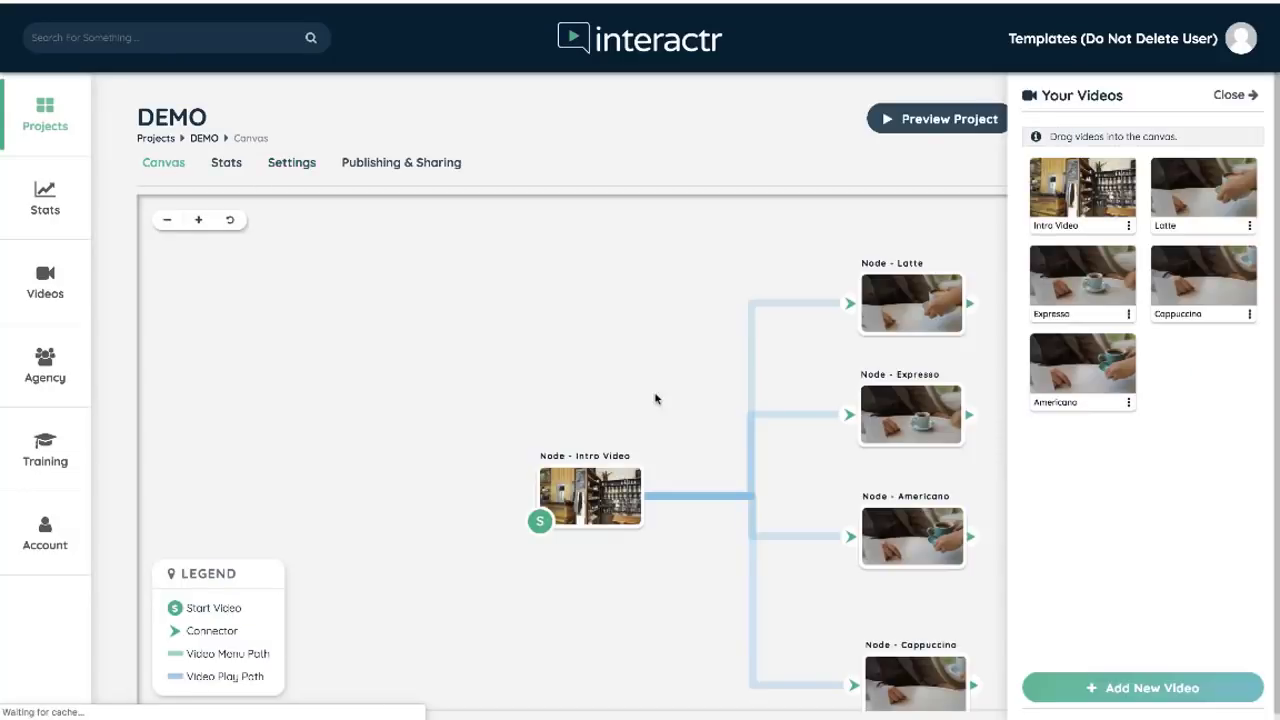
Step: Delete the Intro Video's connections to Latte, Espresso, Americano and Cappuccino
left_click(1236, 96)
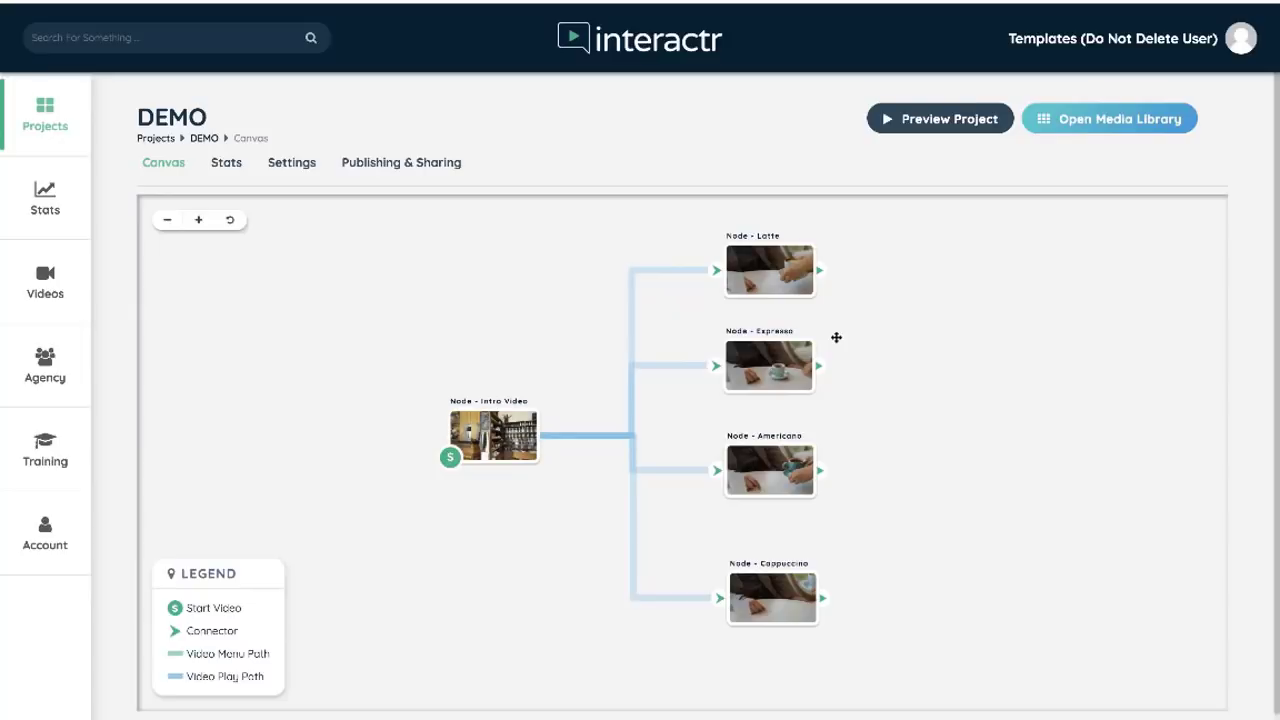
left_click(695, 271)
key("Delete")
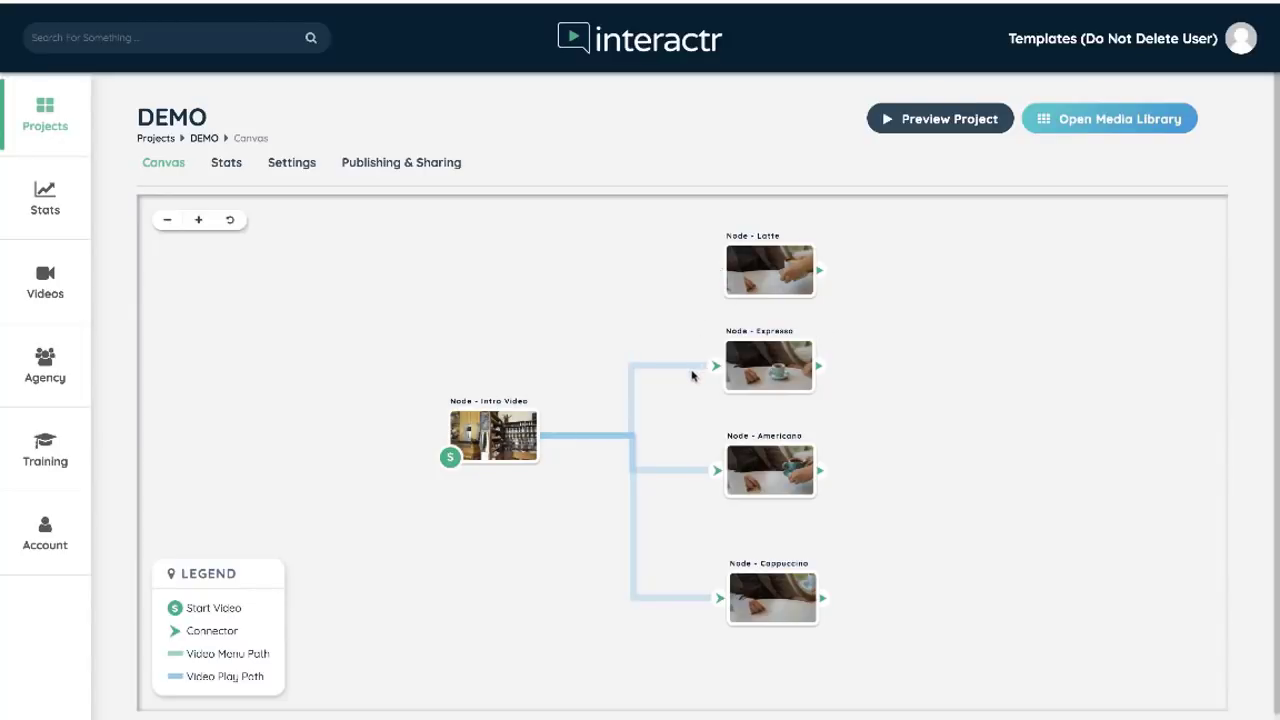
key("Delete")
left_click(690, 465)
key("Delete")
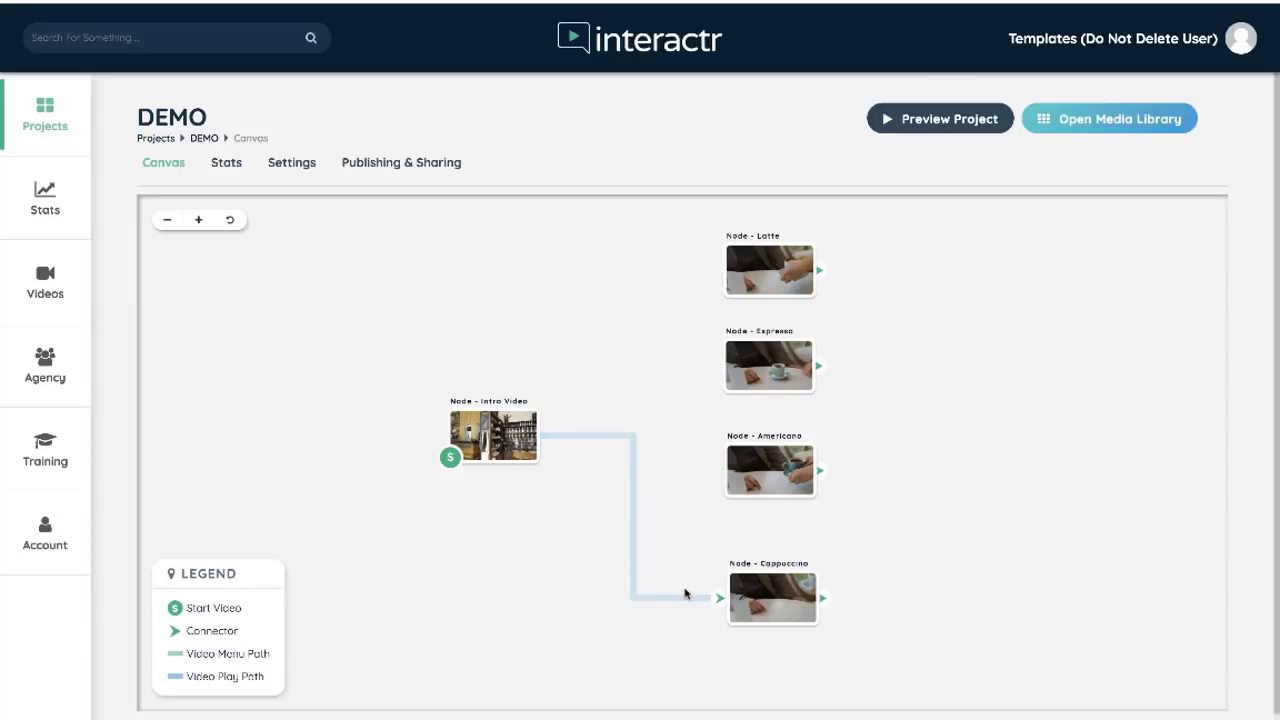
left_click(686, 599)
key("Delete")
Step: Delete the Americano hotspot from the Intro Video node's timeline
left_click(460, 484)
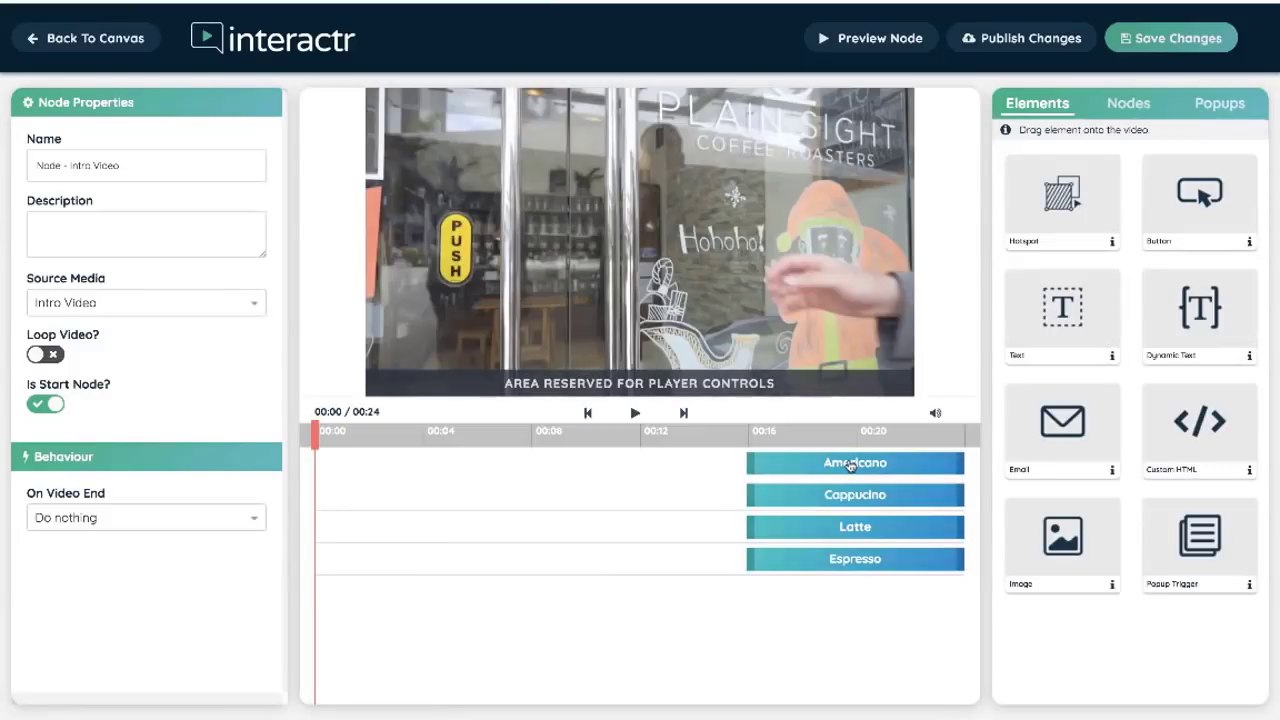
left_click(851, 465)
key("Delete")
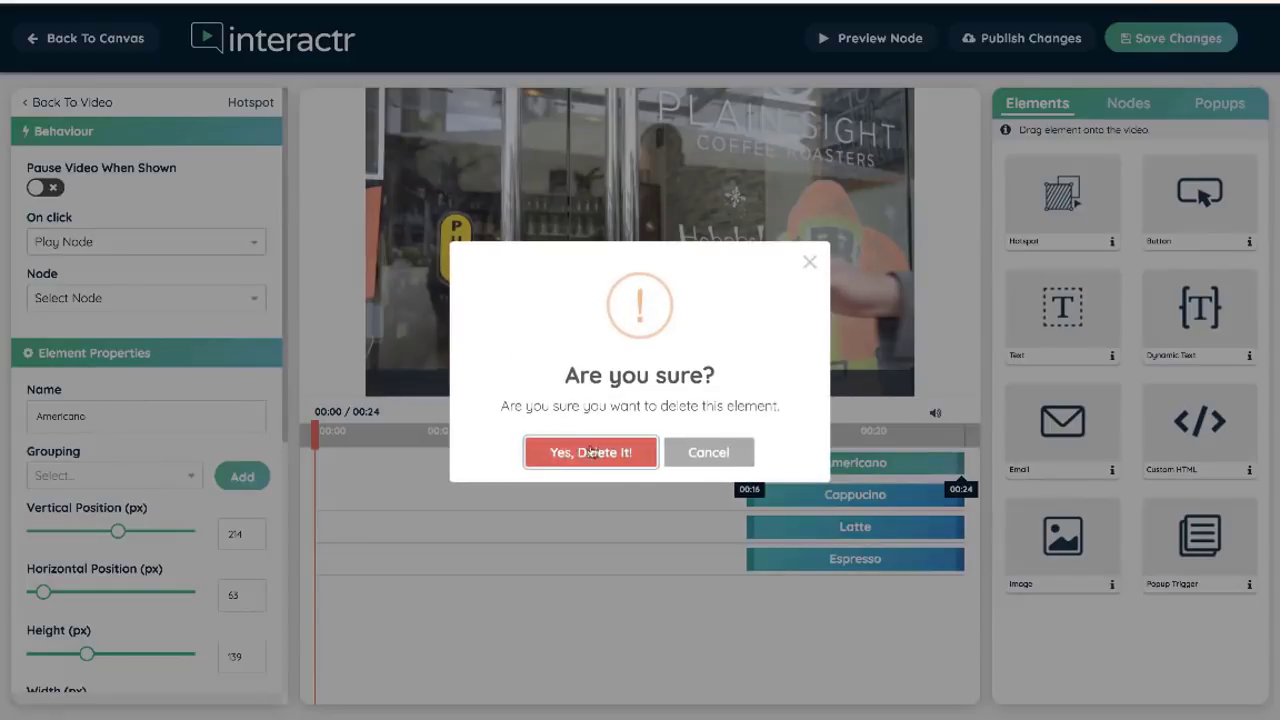
left_click(556, 451)
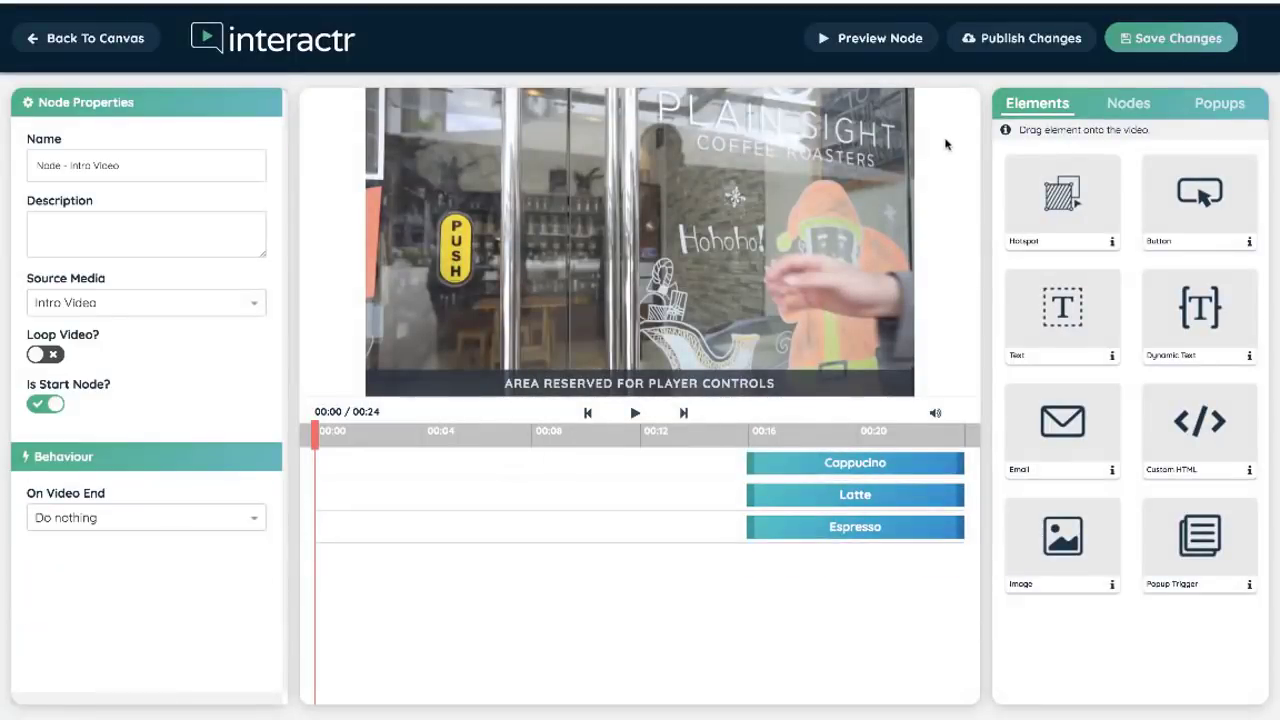
Step: Add a YouTube video to the project's library by pasting its link
left_click(140, 45)
left_click_drag(731, 323, 689, 309)
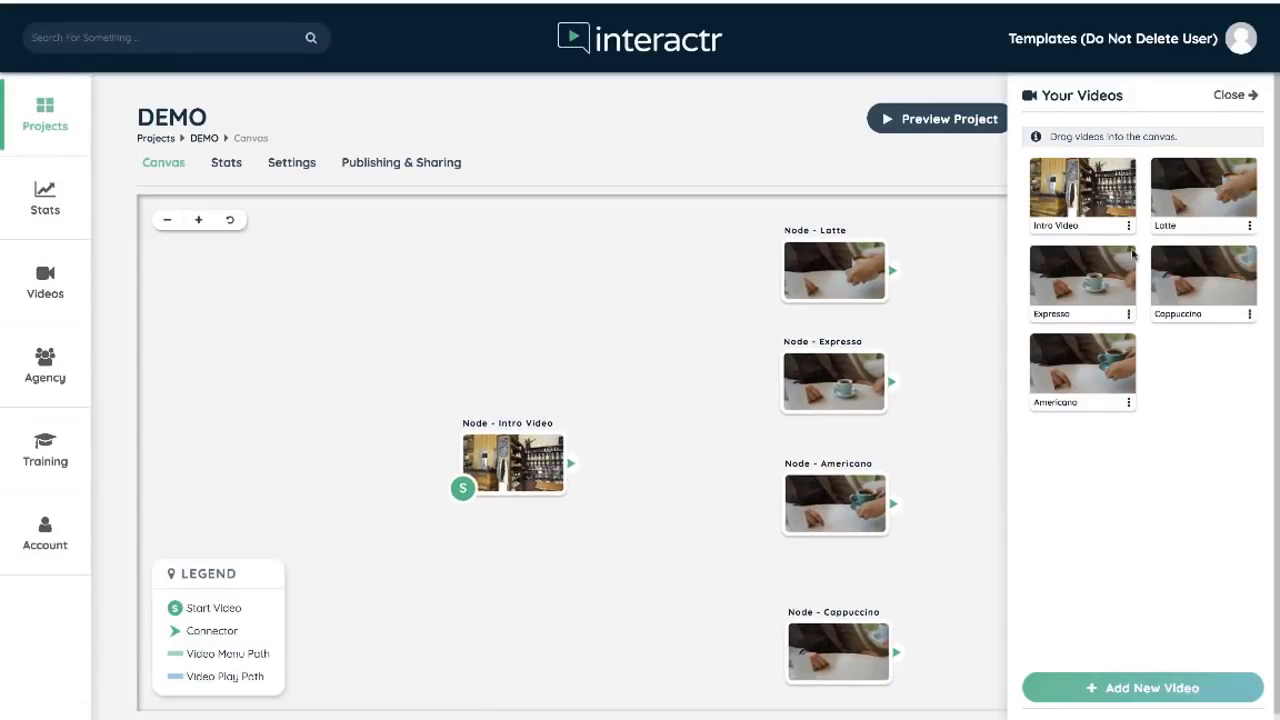
left_click(1152, 690)
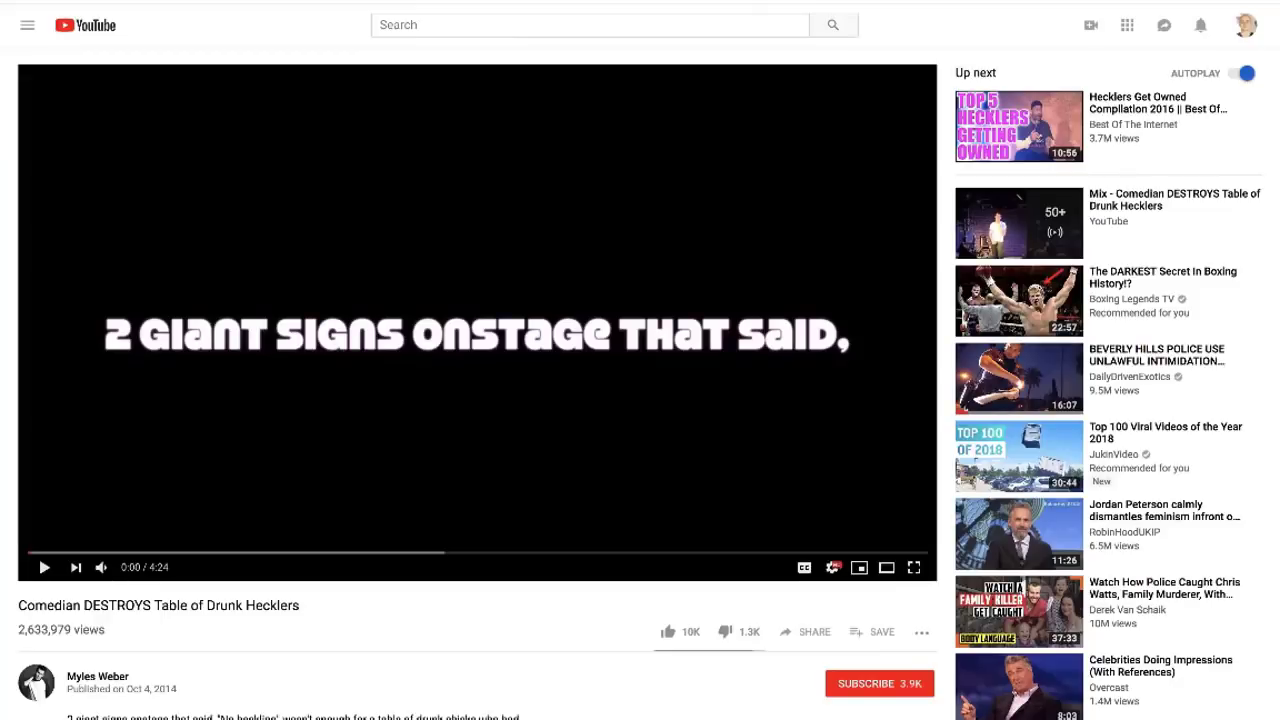
right_click(352, 2)
key("Escape")
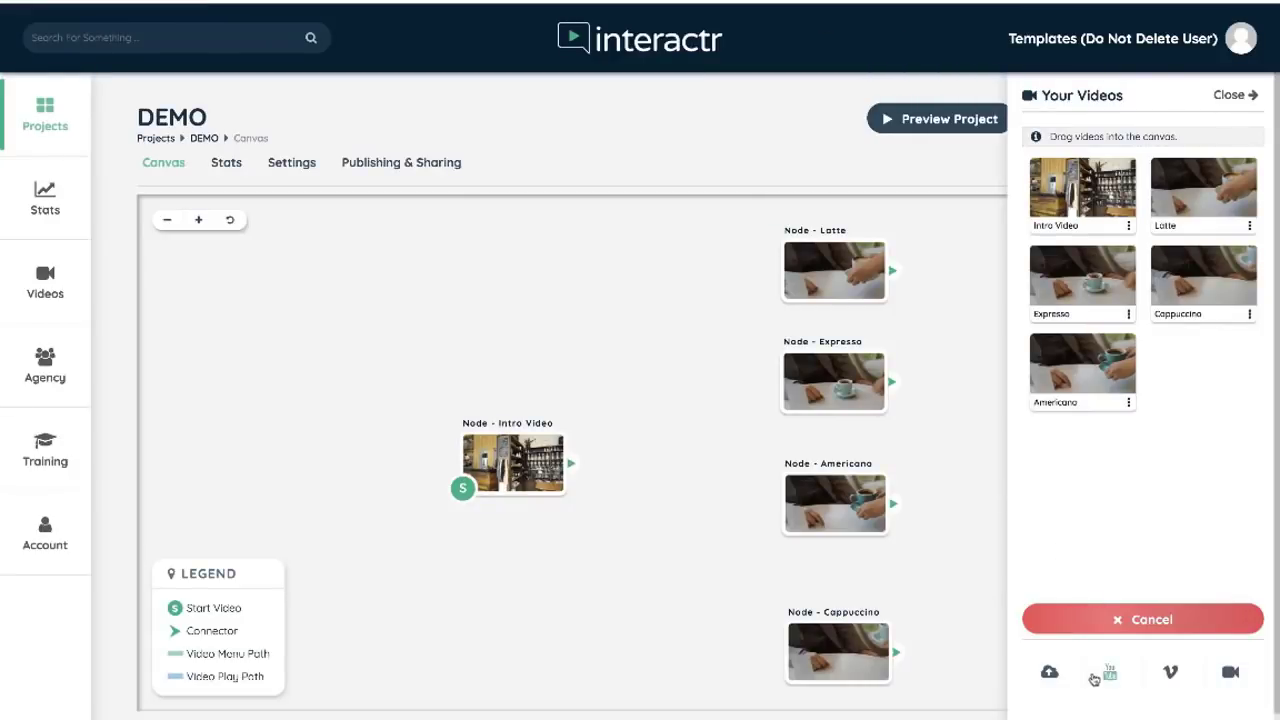
left_click(1106, 673)
left_click(1109, 684)
key("ctrl+v")
left_click(1254, 710)
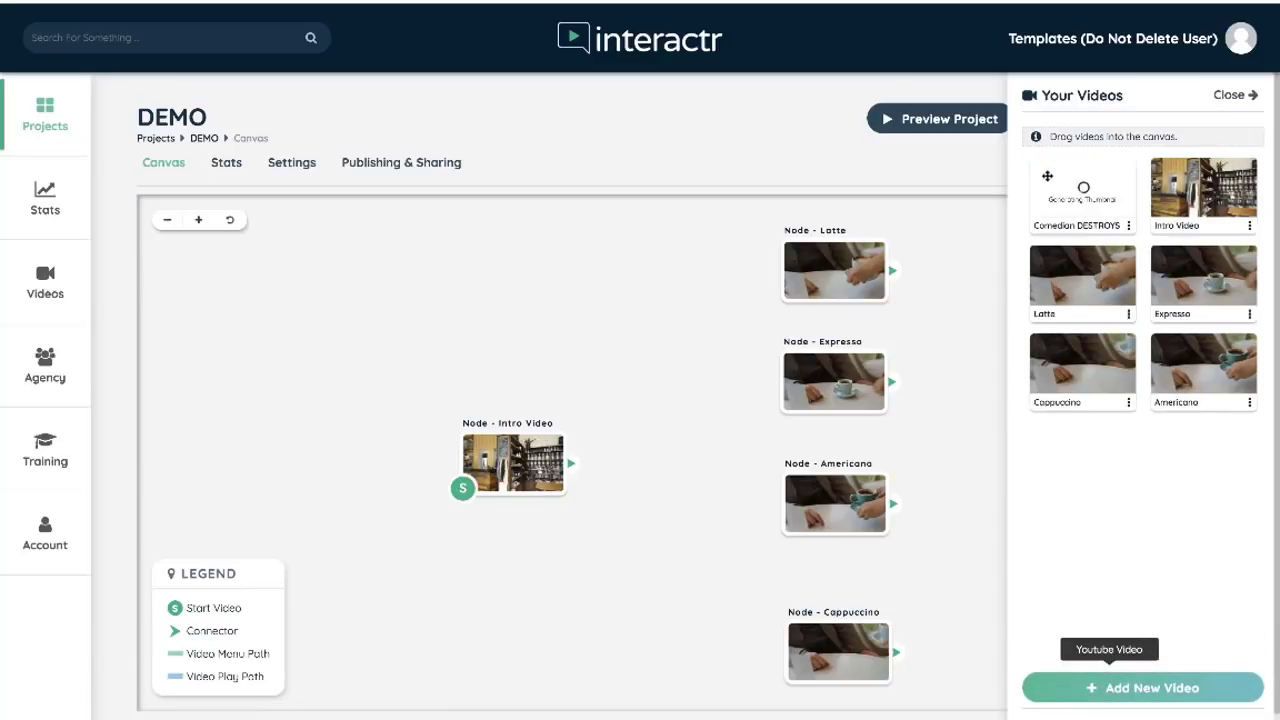
Step: Drop the YouTube video onto the canvas, then delete its Comedian DESTROYS node
left_click_drag(1087, 178, 531, 286)
left_click_drag(603, 345, 608, 243)
left_click(395, 327)
left_click(419, 385)
left_click(590, 452)
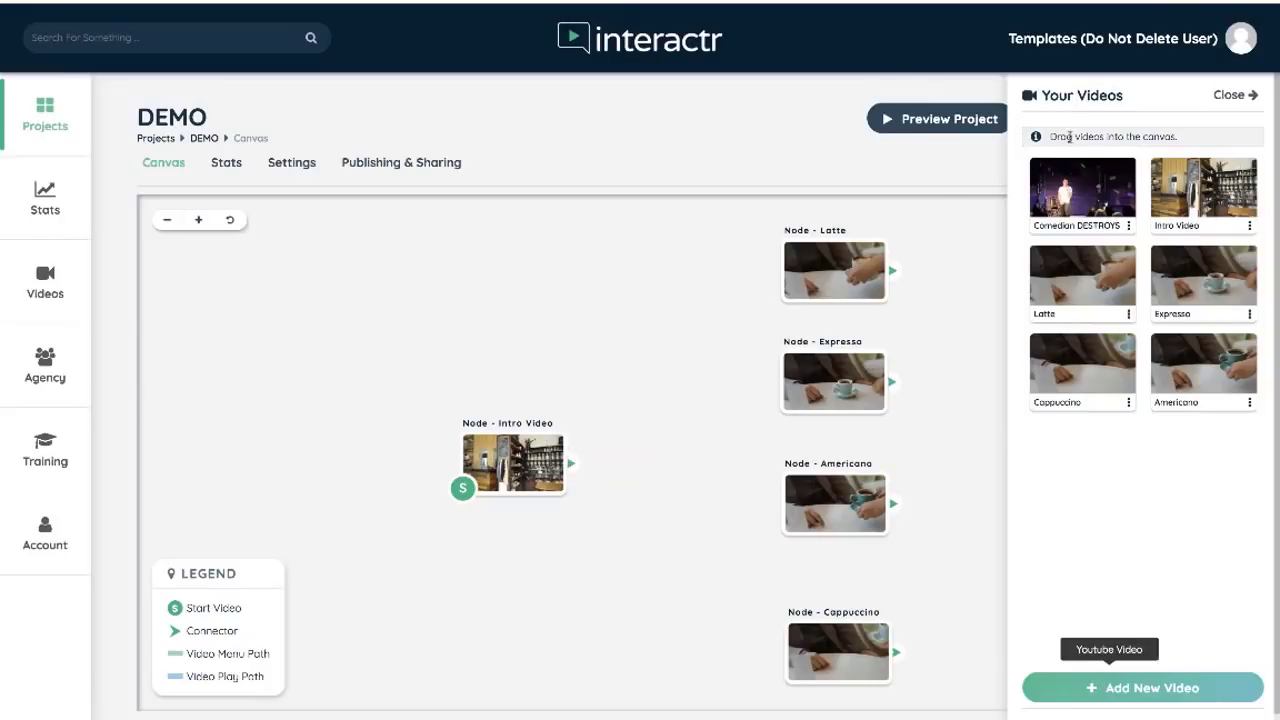
left_click(1230, 97)
left_click_drag(648, 340, 608, 334)
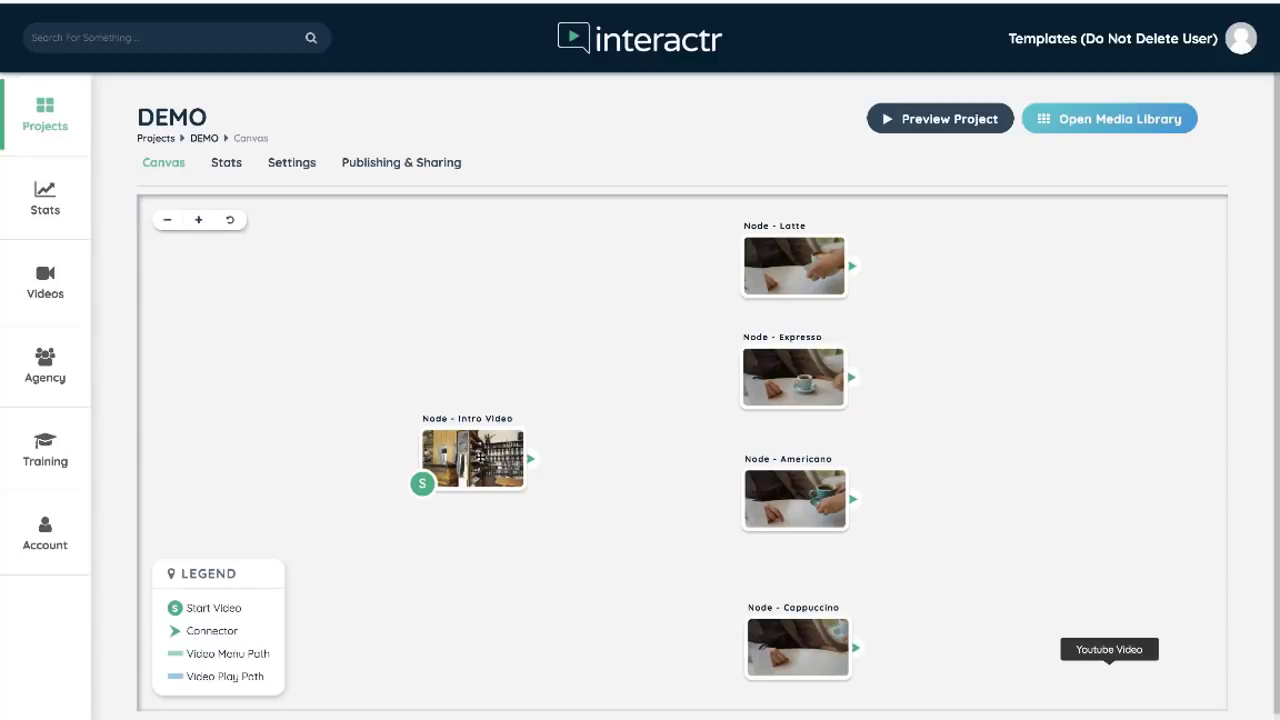
Step: Open the Intro Video node and play it to the 00:16 coffee menu frame
double_click(478, 458)
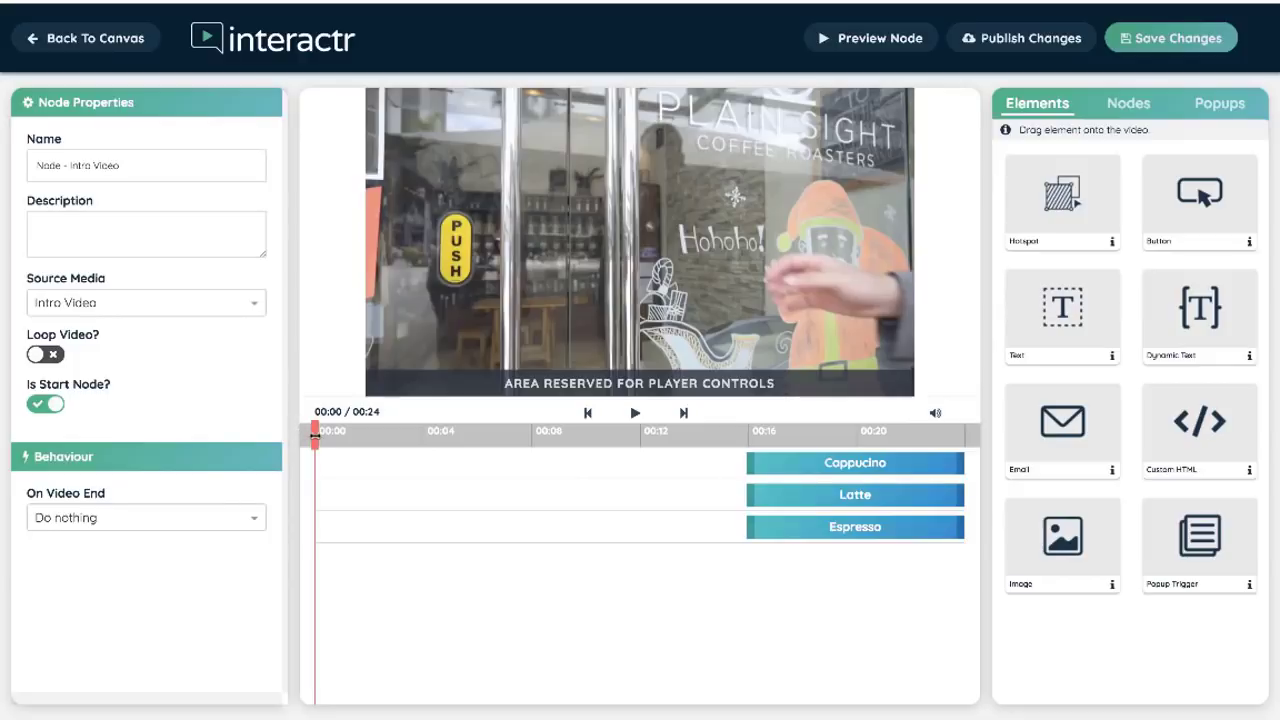
left_click_drag(316, 434, 603, 434)
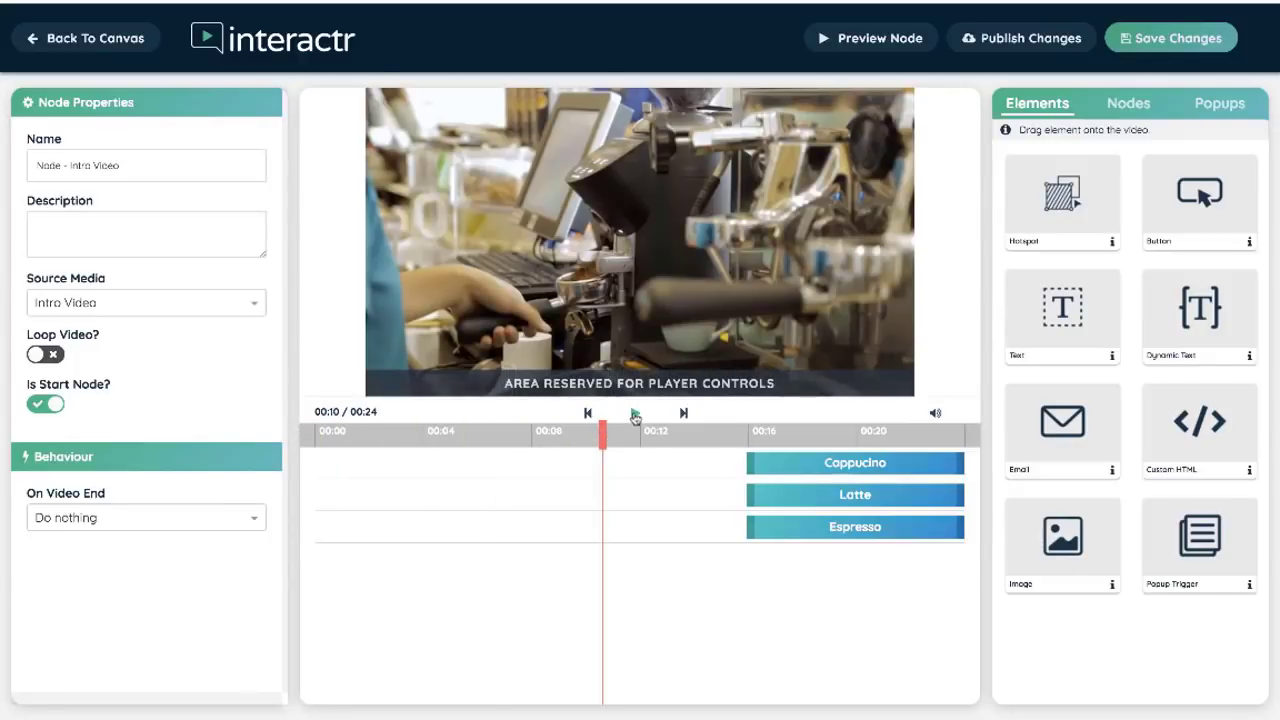
left_click(635, 414)
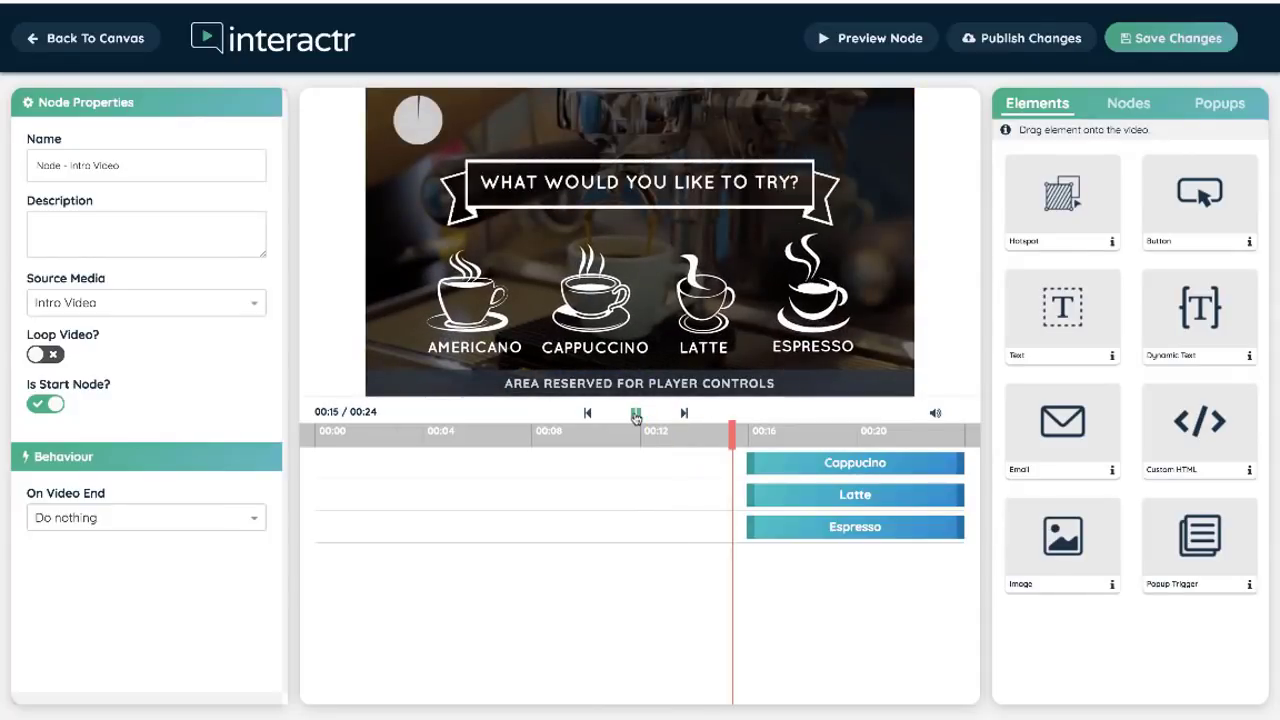
left_click(635, 415)
left_click_drag(747, 431, 750, 431)
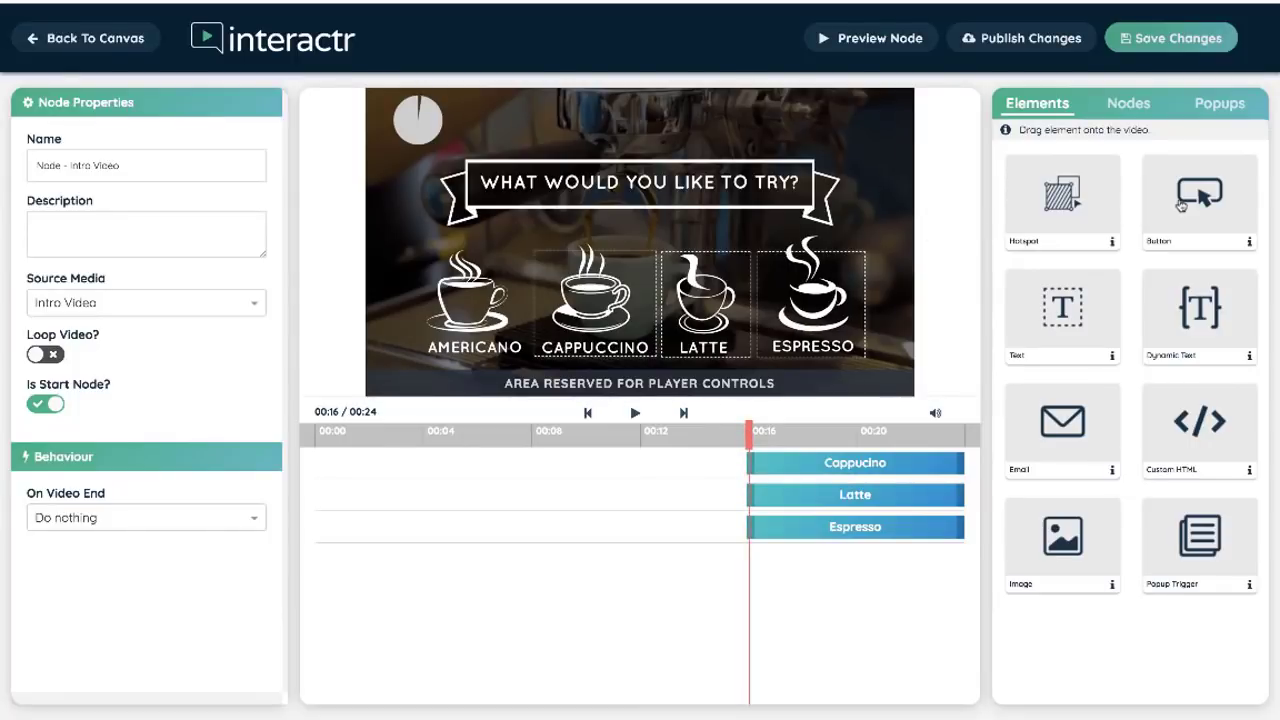
Step: Add a button element to the video, then delete it again
left_click_drag(1181, 207, 634, 189)
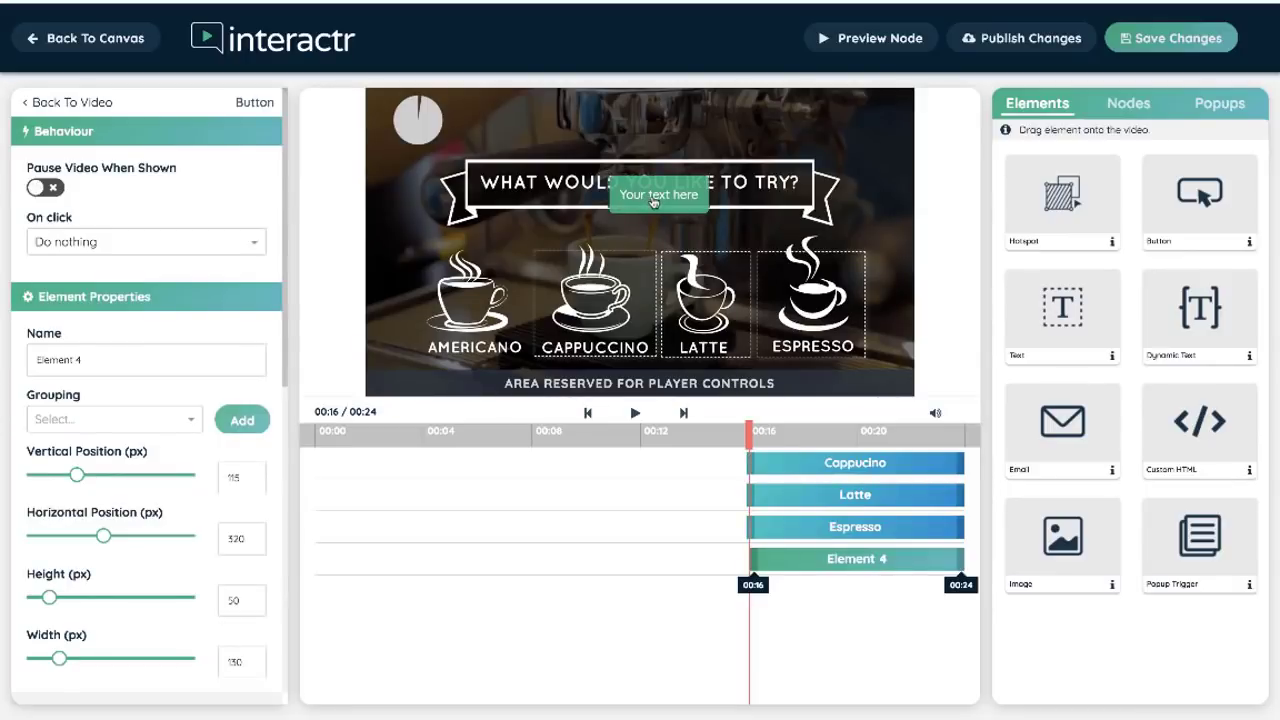
key("Delete")
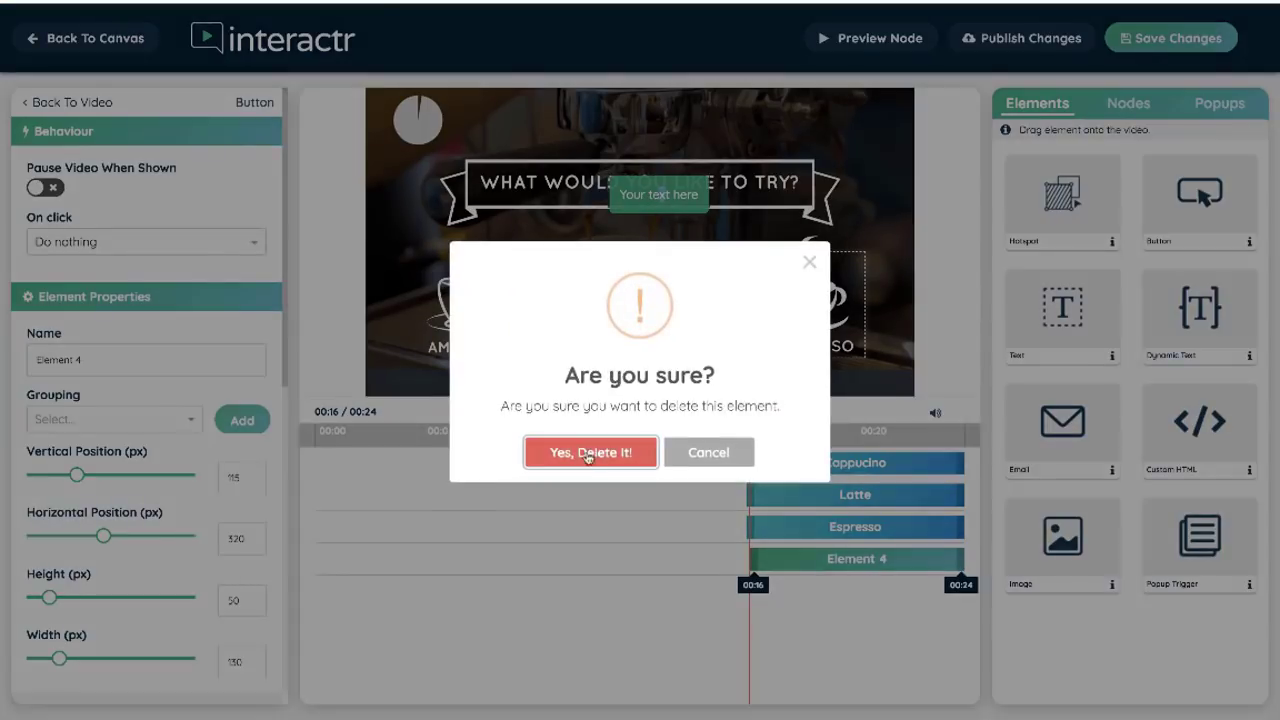
left_click(589, 454)
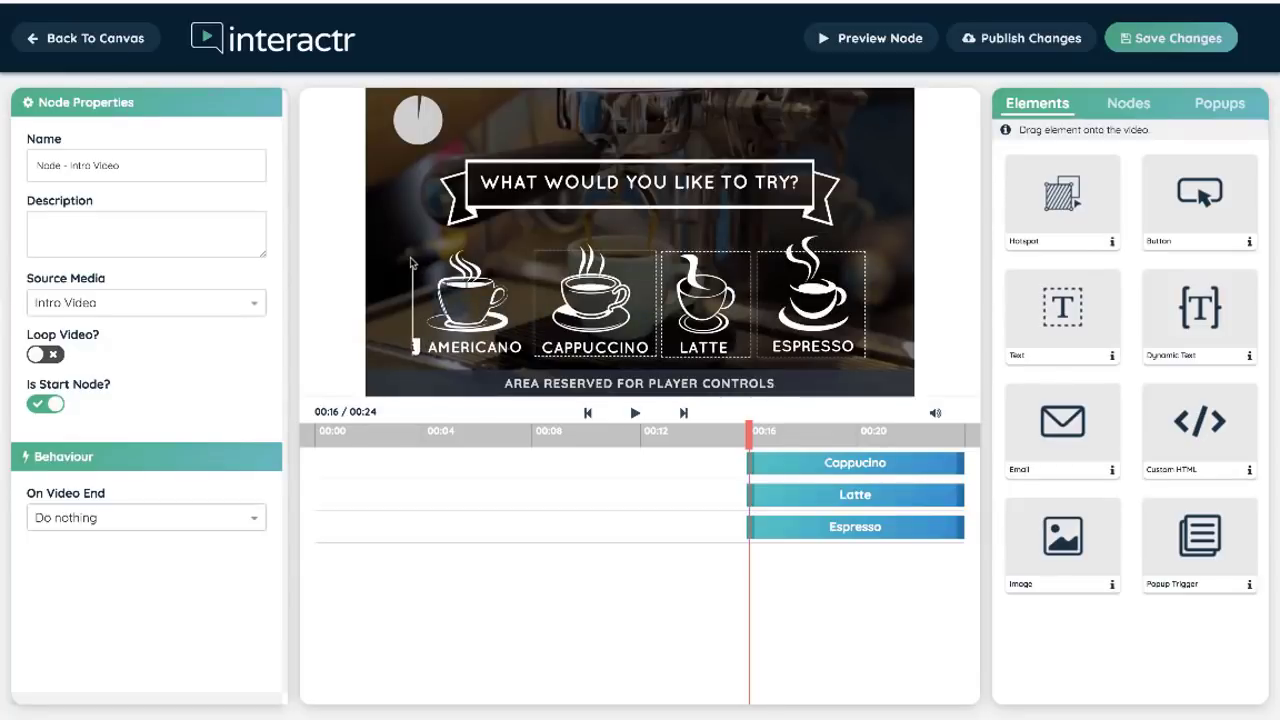
Step: Place a hotspot over the Americano cup that plays Node - Americano on click, and save
left_click(445, 277)
left_click_drag(445, 277, 530, 358)
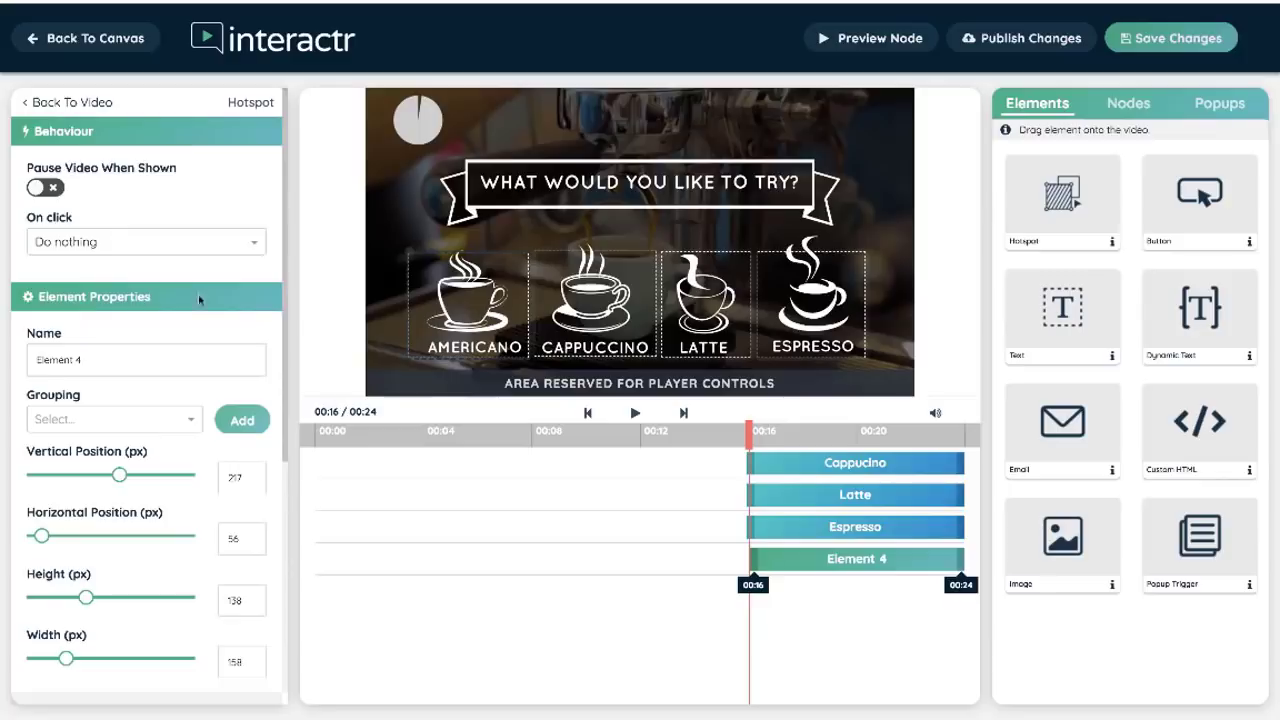
left_click(248, 243)
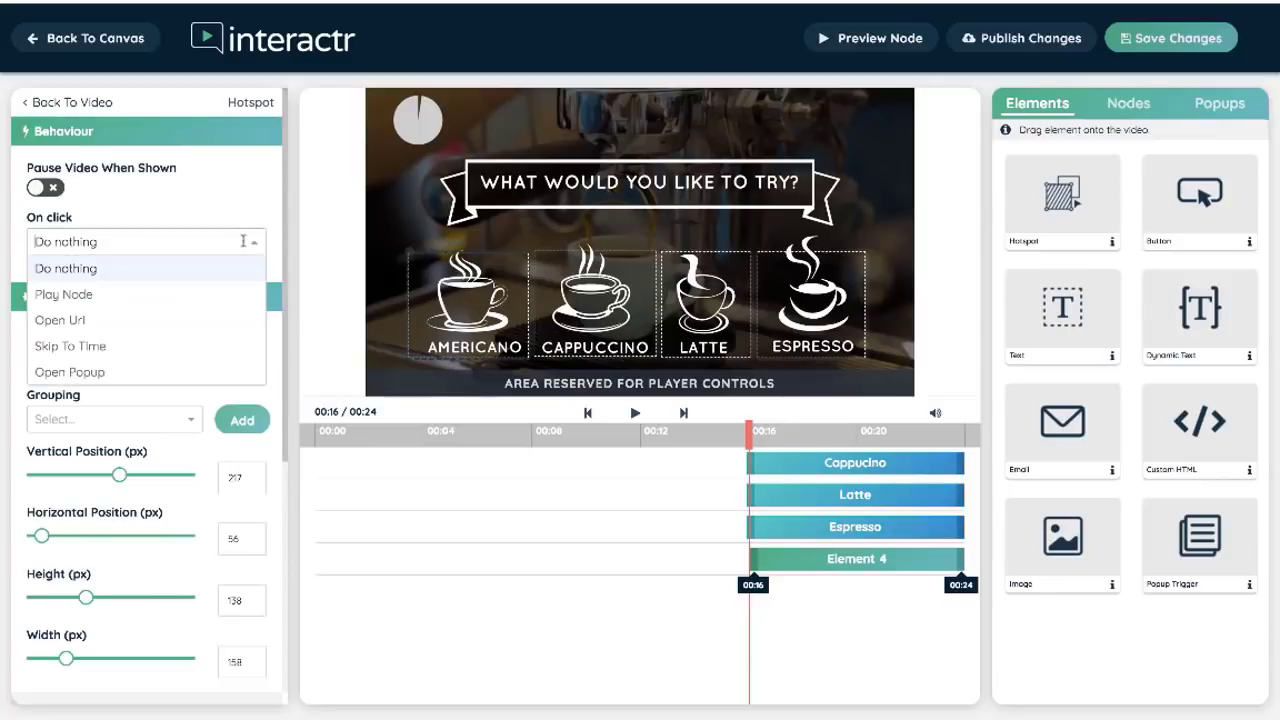
left_click(84, 297)
left_click(131, 298)
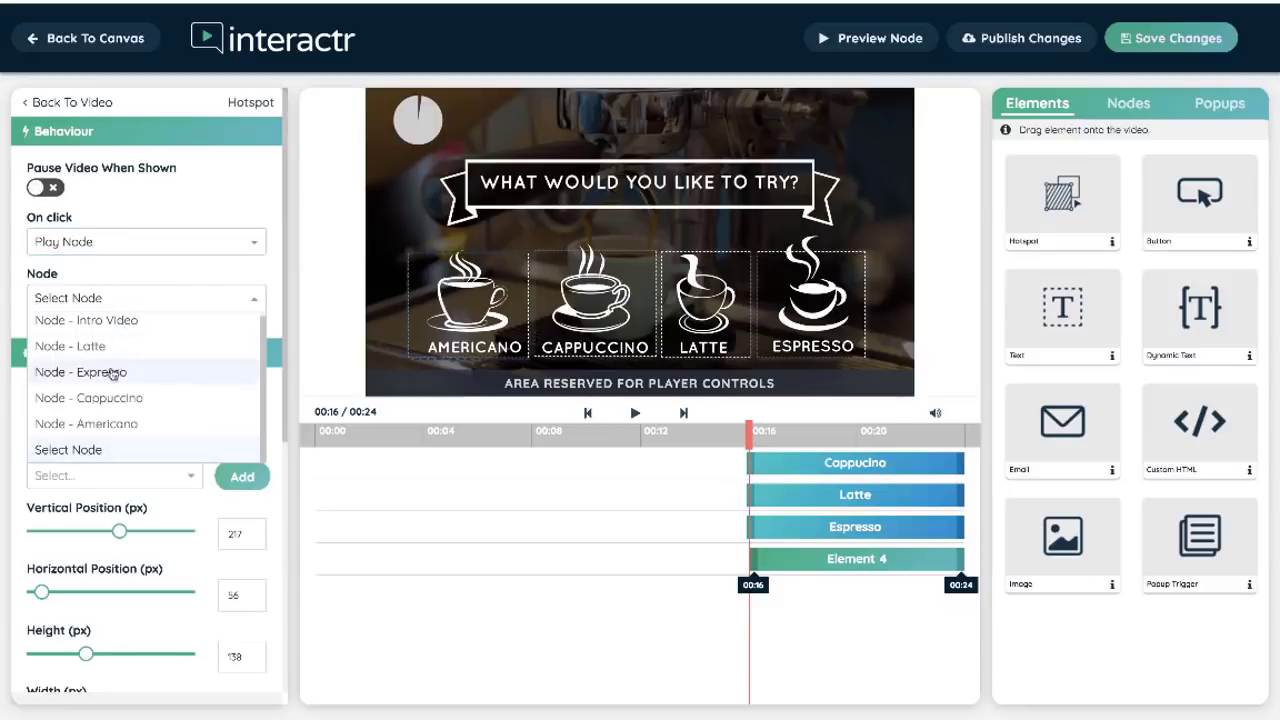
left_click(110, 421)
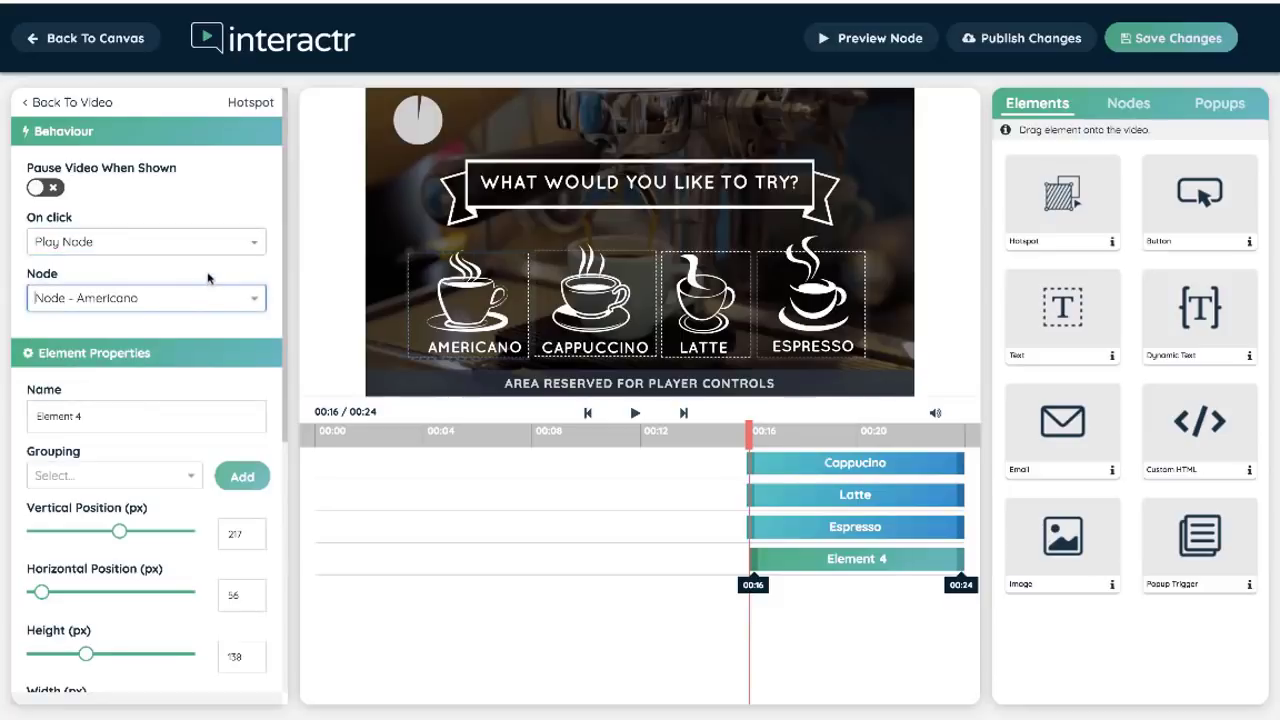
left_click(230, 242)
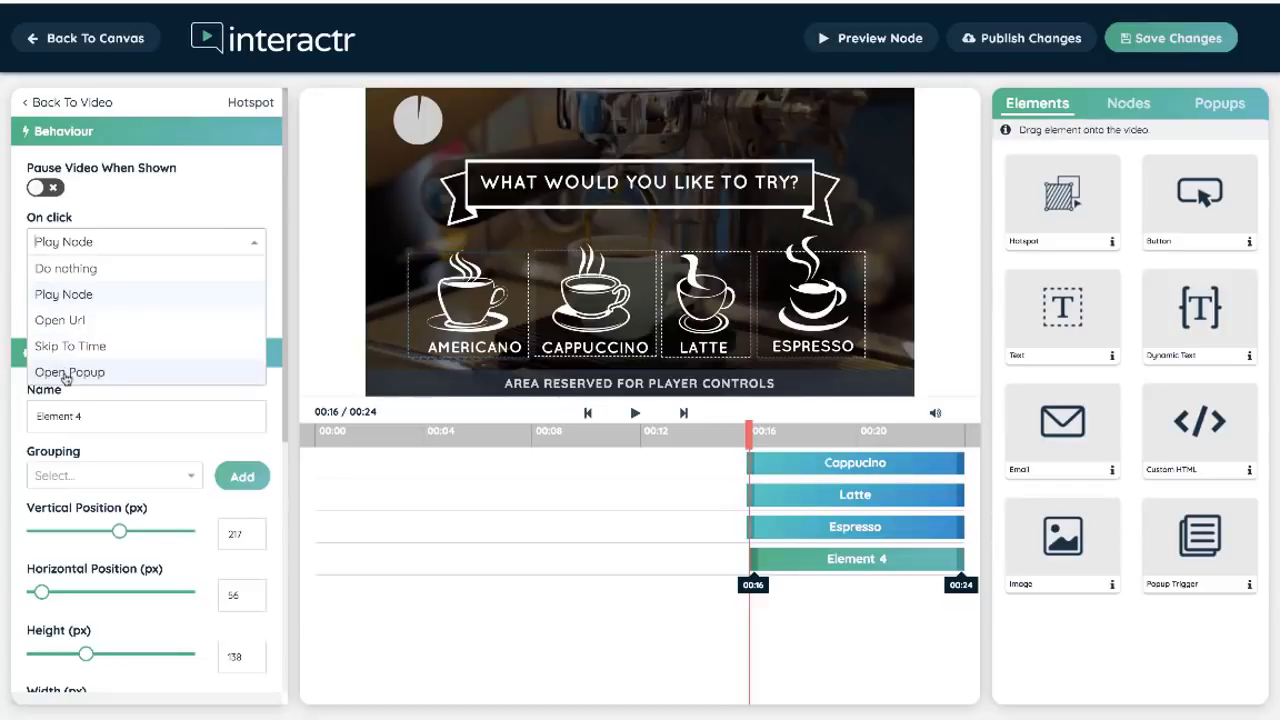
left_click(96, 296)
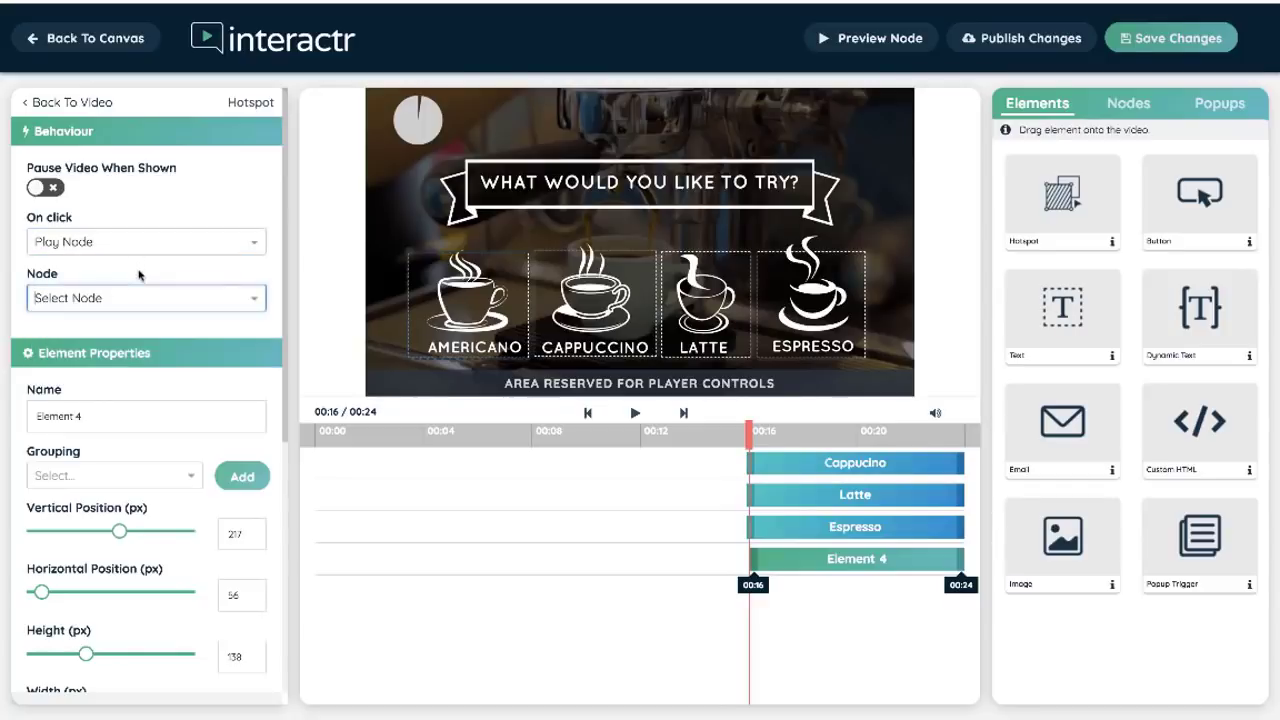
left_click(134, 297)
left_click(100, 420)
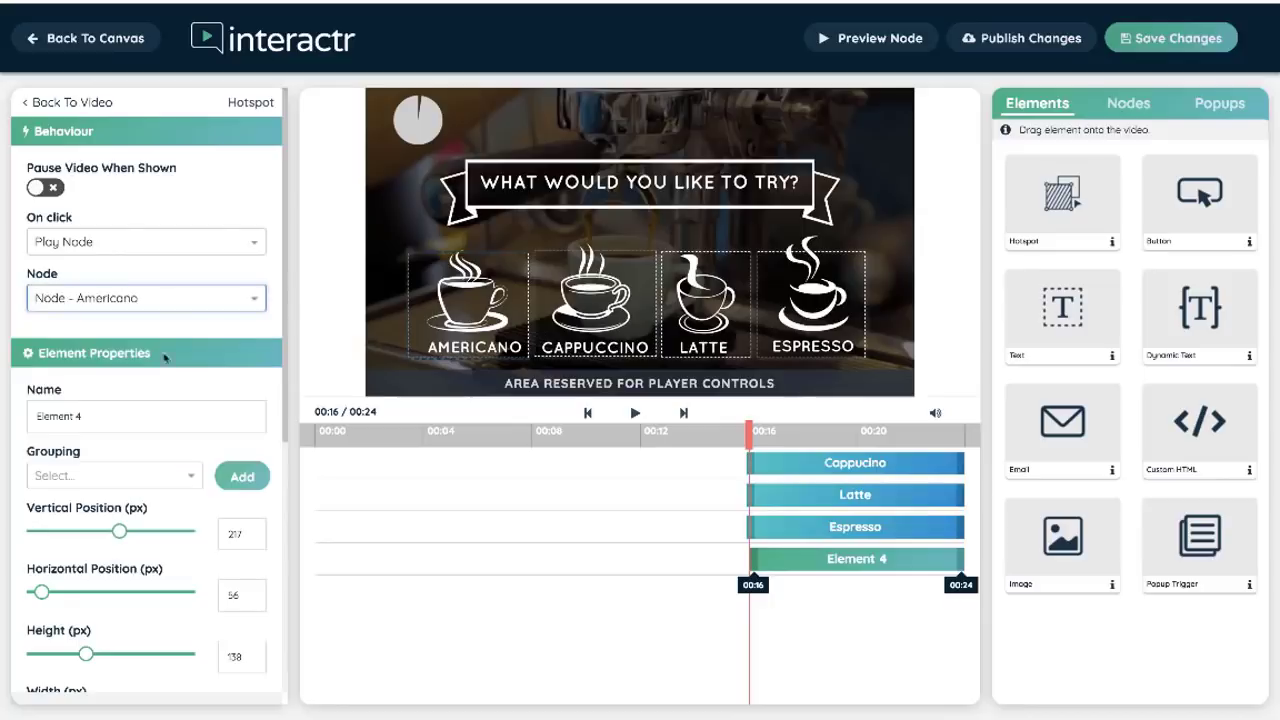
left_click(196, 329)
left_click(1174, 42)
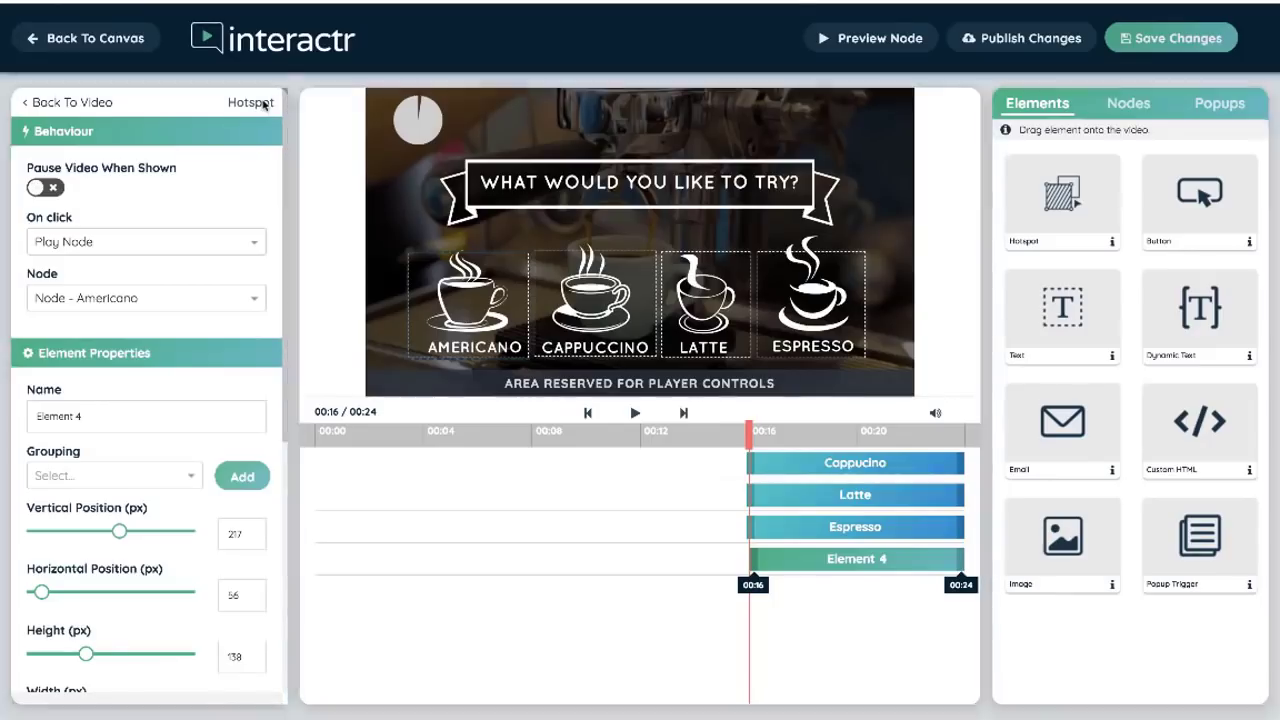
Step: Reopen the Intro Video at 00:16 and link the Cappuccino hotspot to Node - Cappuccino
left_click(100, 40)
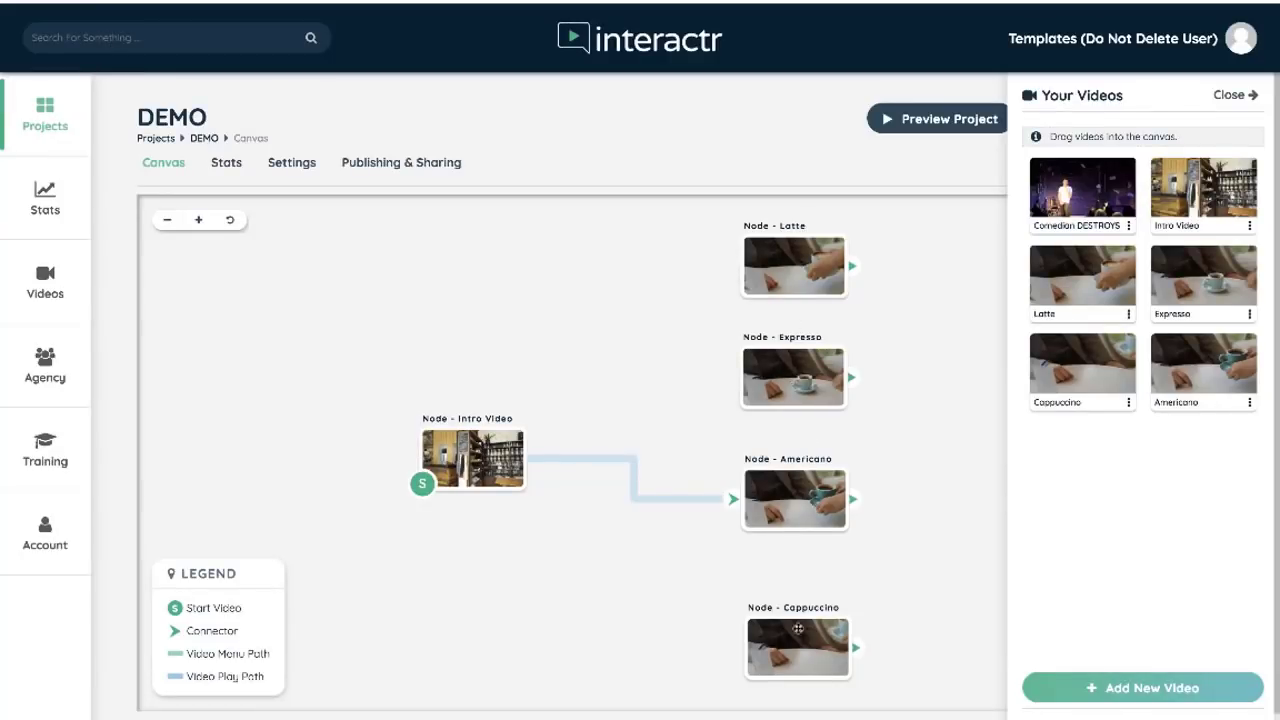
left_click(490, 467)
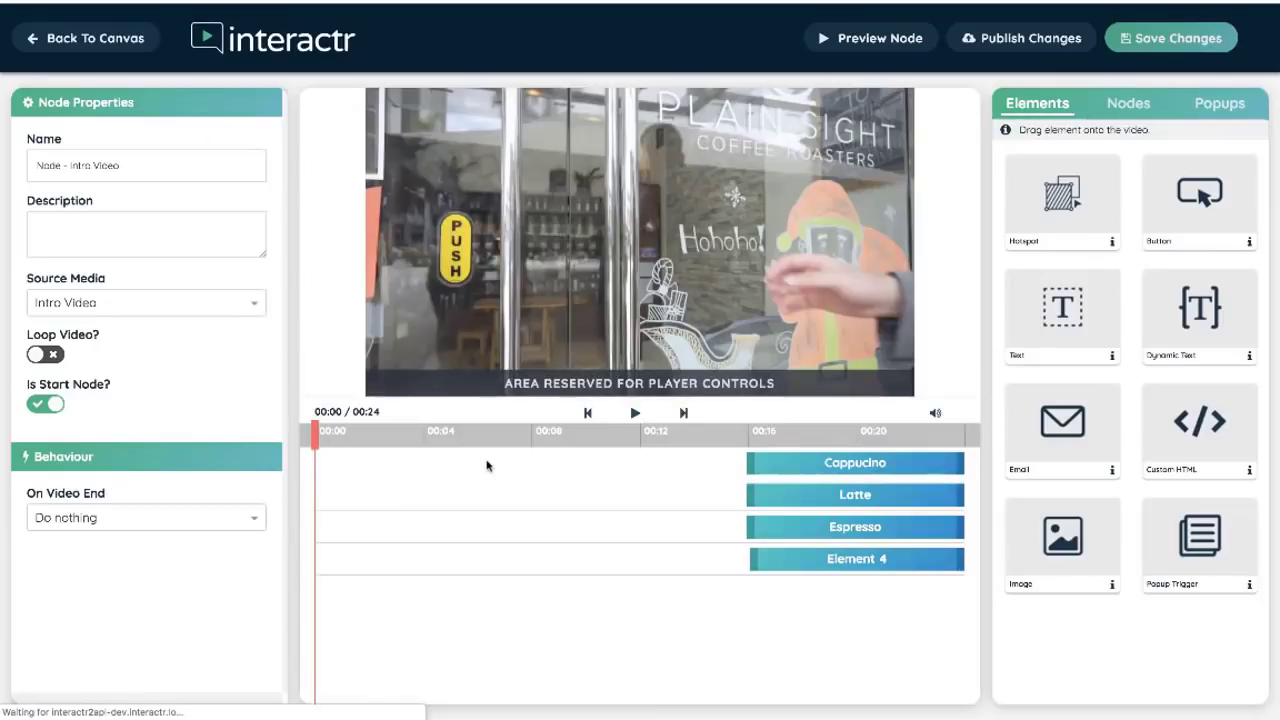
left_click_drag(316, 432, 752, 432)
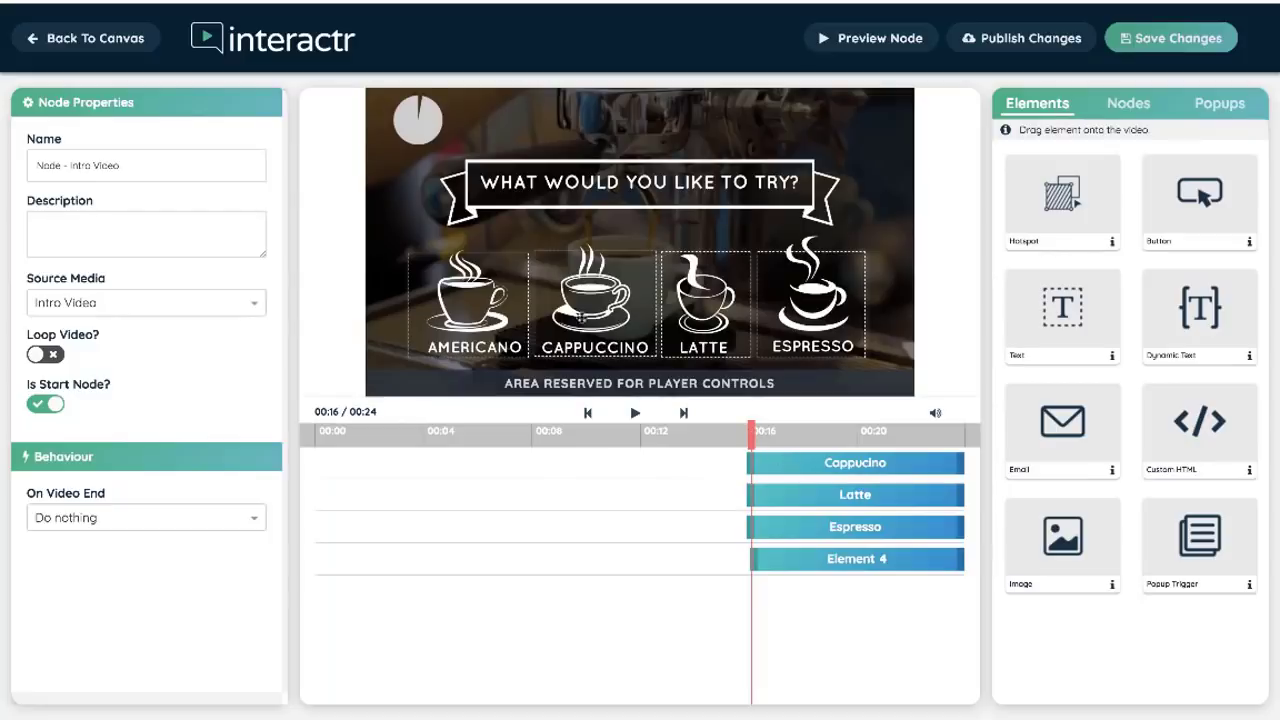
left_click(592, 312)
left_click(206, 297)
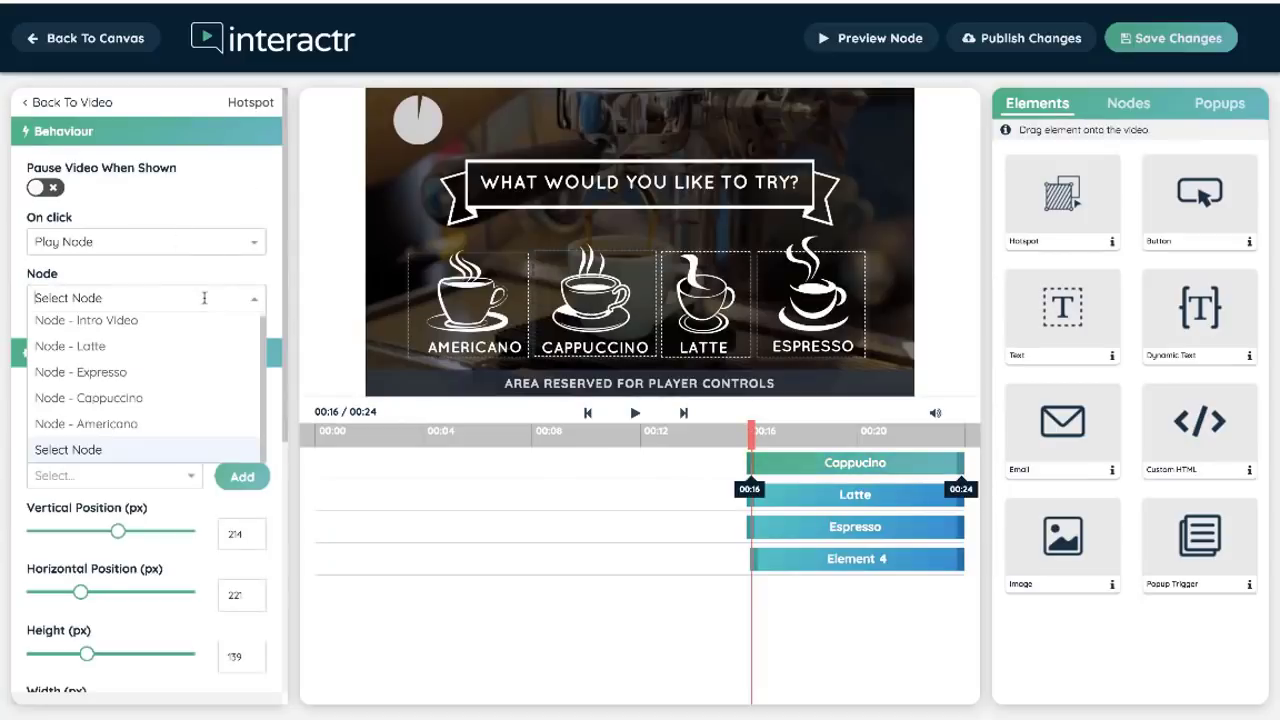
left_click(143, 398)
Step: Link the Latte and Espresso hotspots to Node - Latte and Node - Espresso
left_click(704, 301)
left_click(198, 297)
left_click(90, 346)
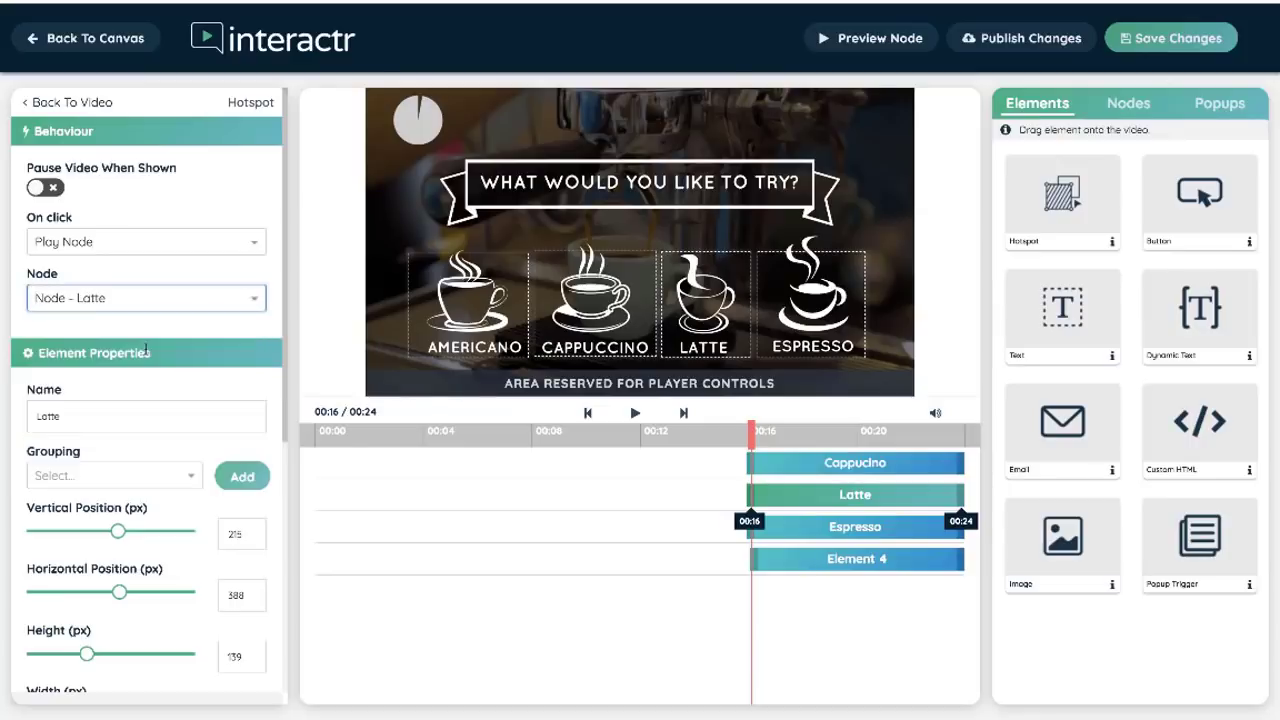
left_click(806, 299)
left_click(120, 298)
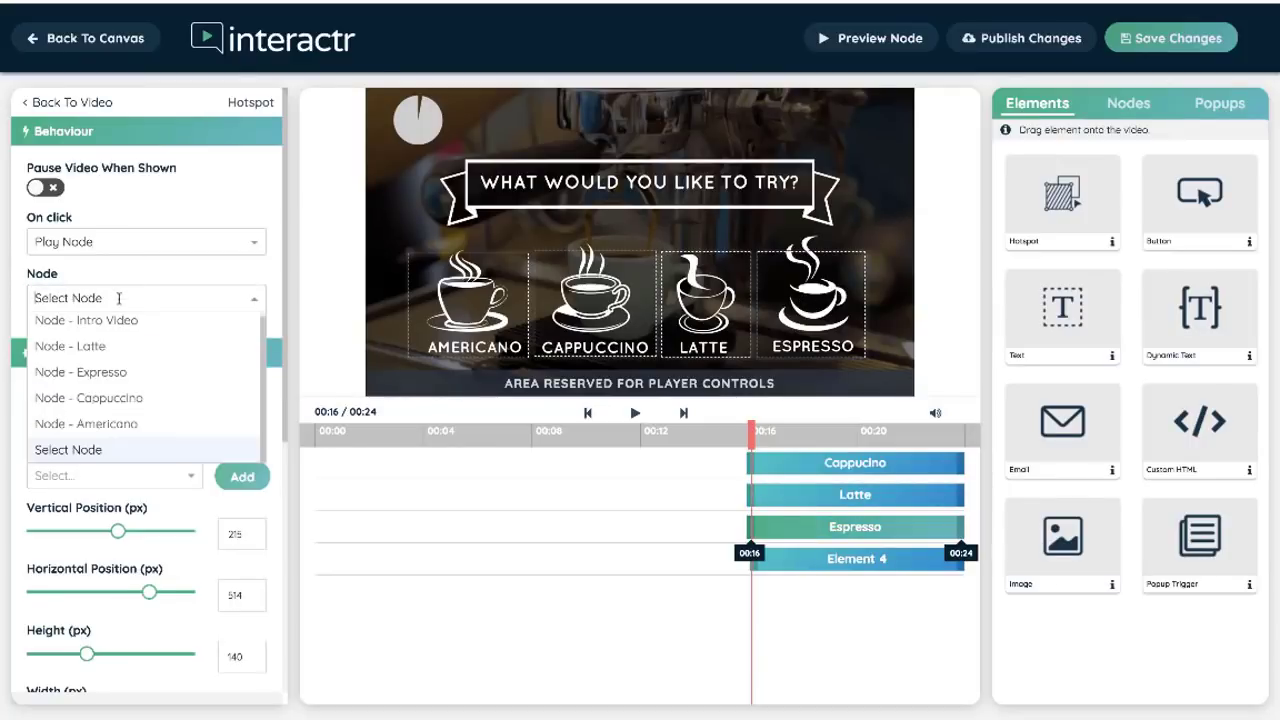
left_click(104, 376)
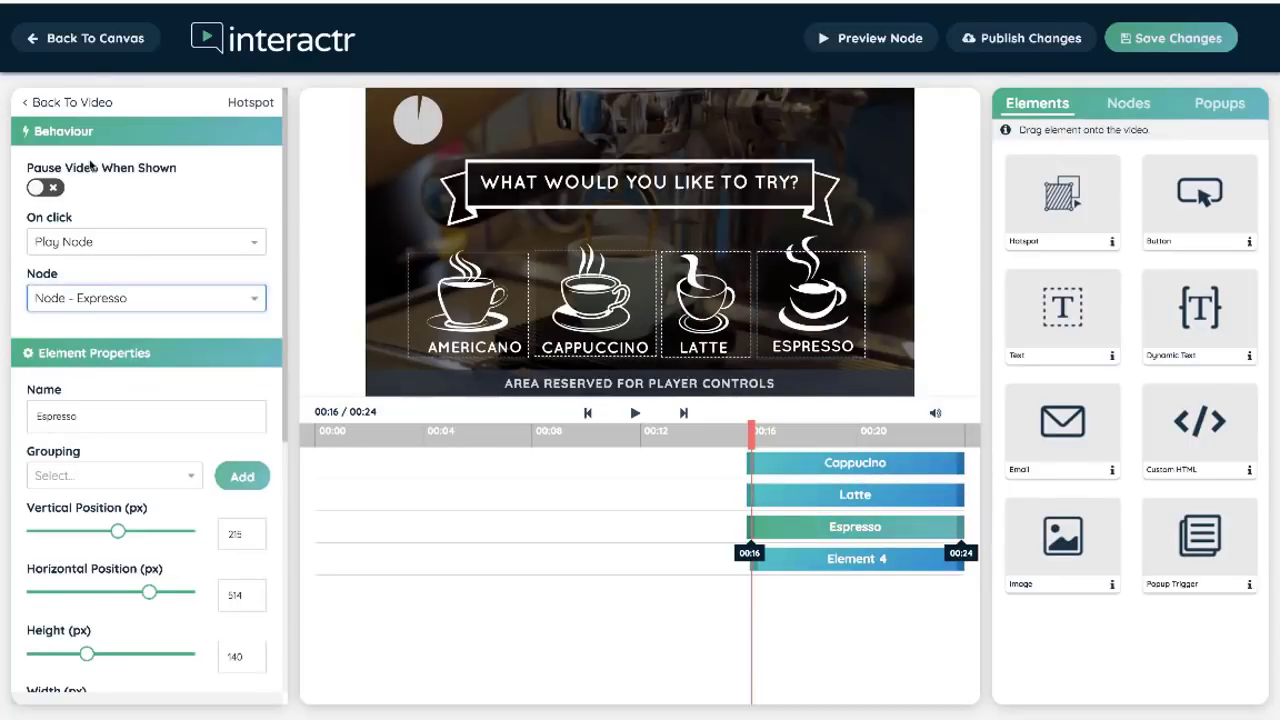
left_click(84, 40)
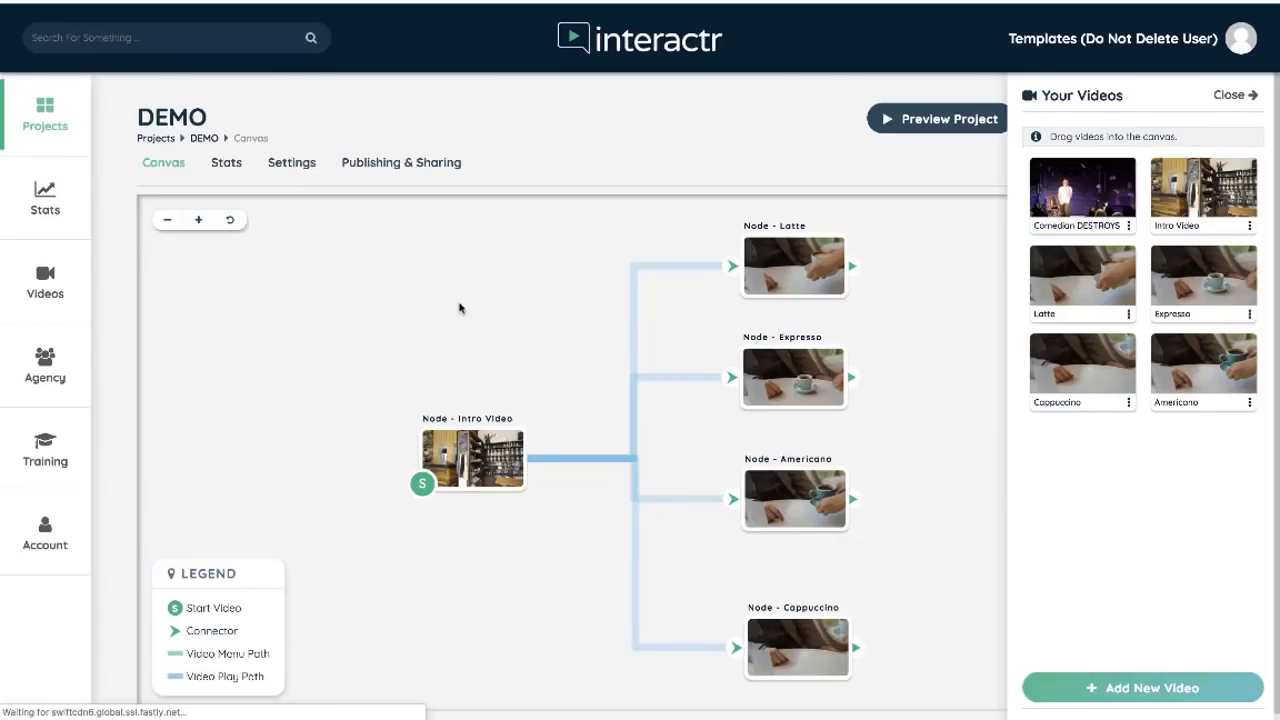
left_click_drag(942, 447, 903, 437)
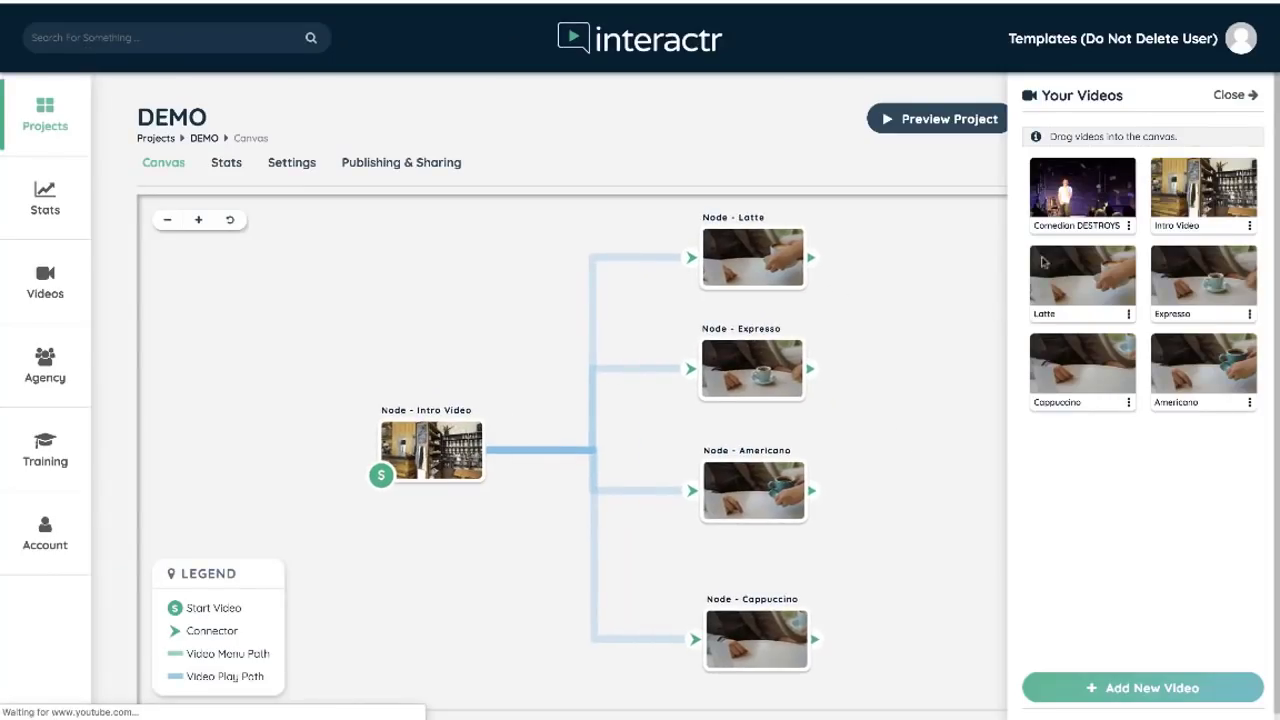
left_click(1247, 102)
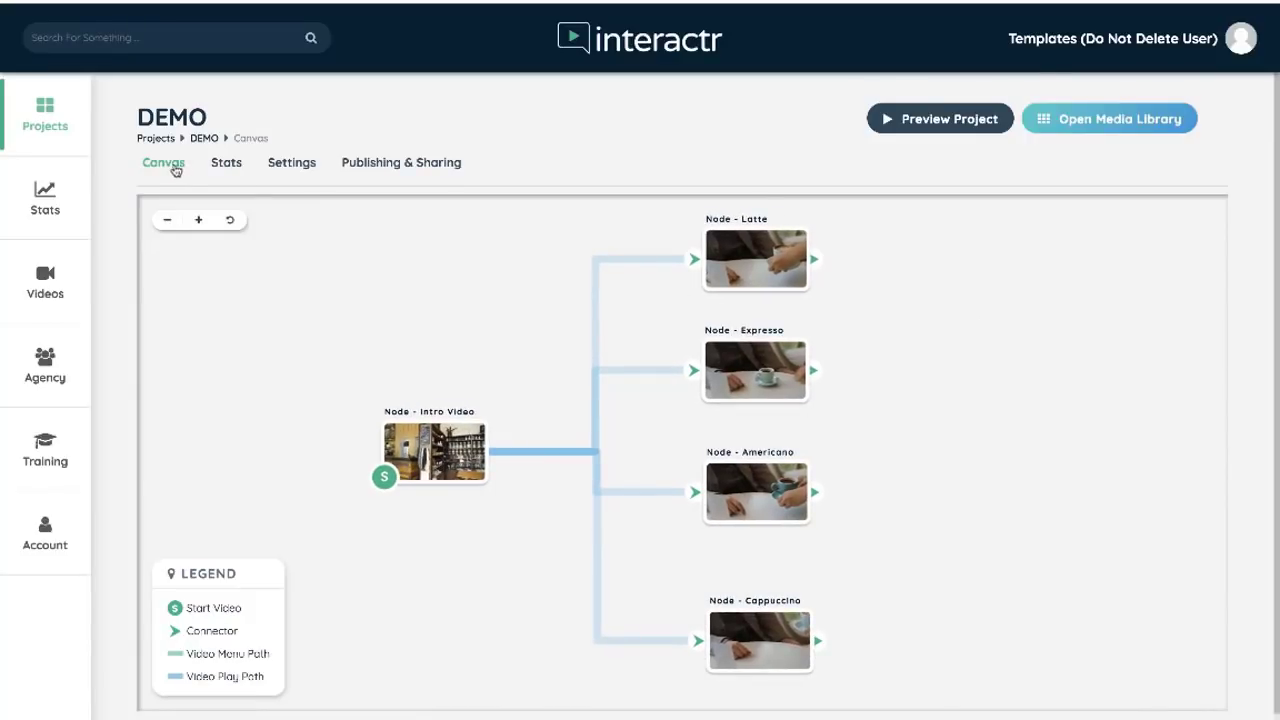
double_click(435, 450)
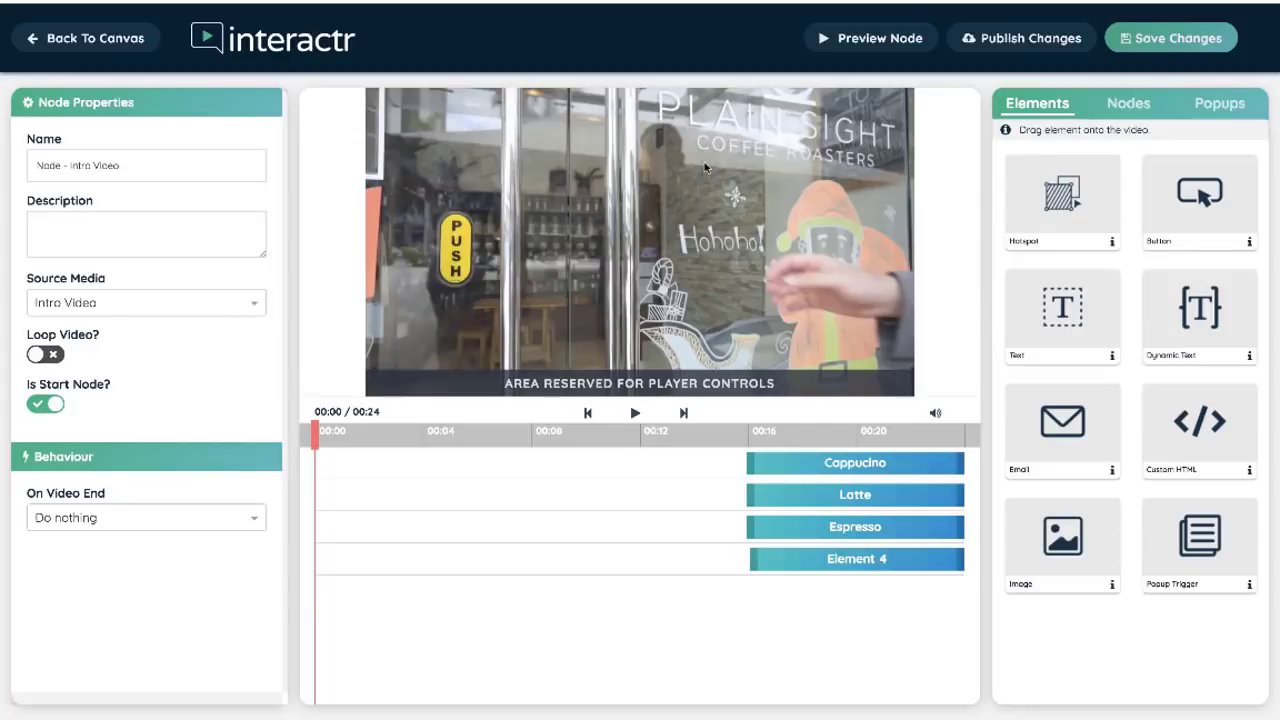
left_click(100, 40)
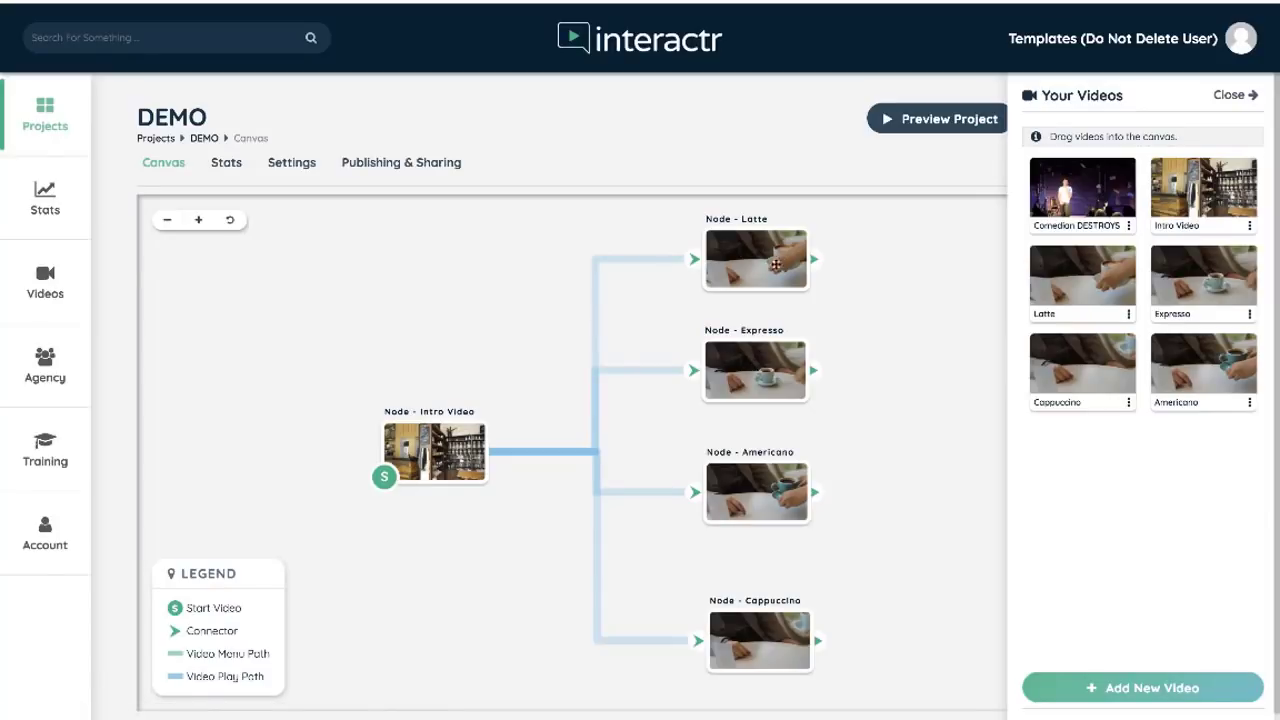
Step: Open the Latte node at 00:09 and select its Coffee coupon - email popup trigger
left_click(758, 260)
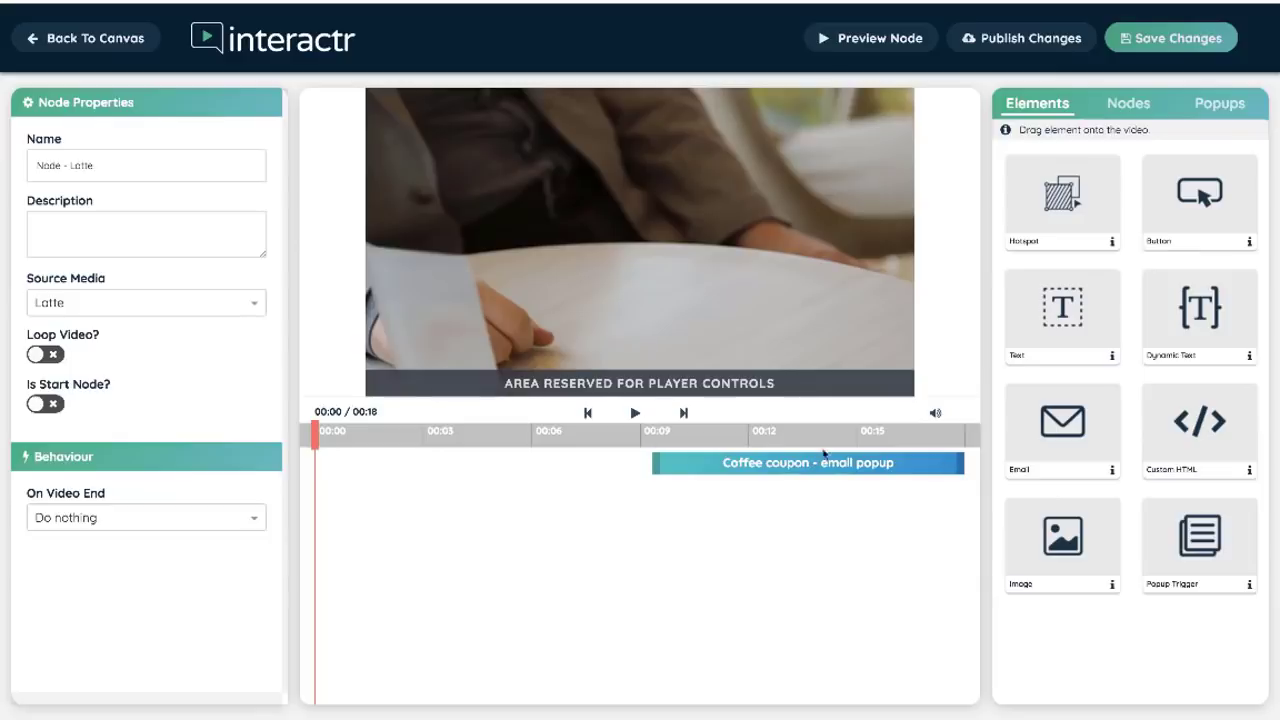
left_click_drag(314, 436, 654, 438)
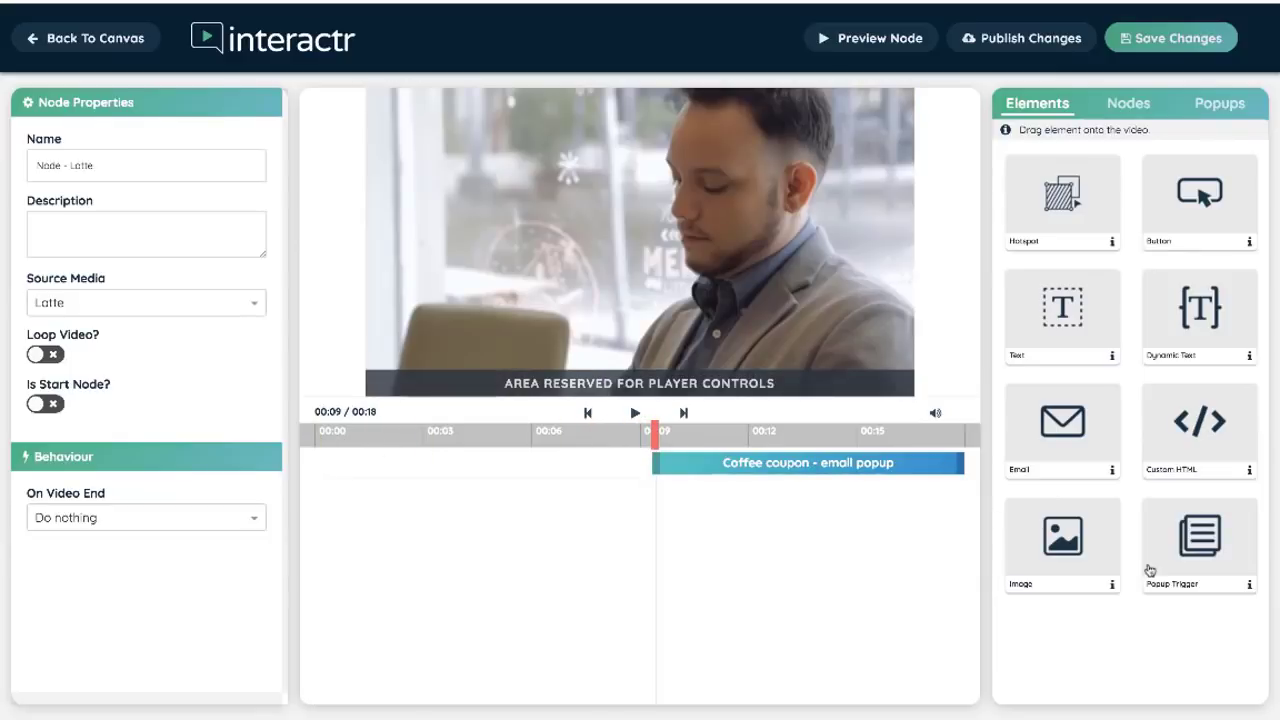
left_click_drag(1200, 540, 1150, 500)
left_click(805, 466)
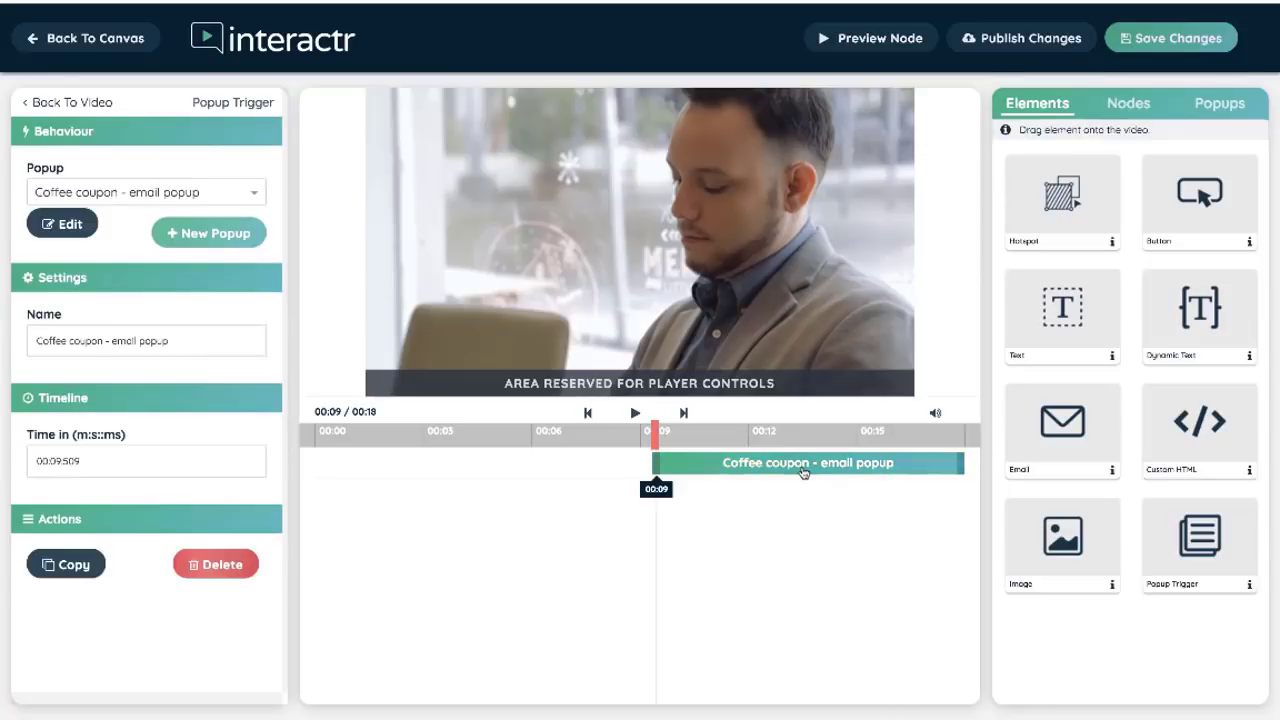
Step: Edit the coffee coupon popup, trying the CTA Template and then the eCom Template
left_click(66, 224)
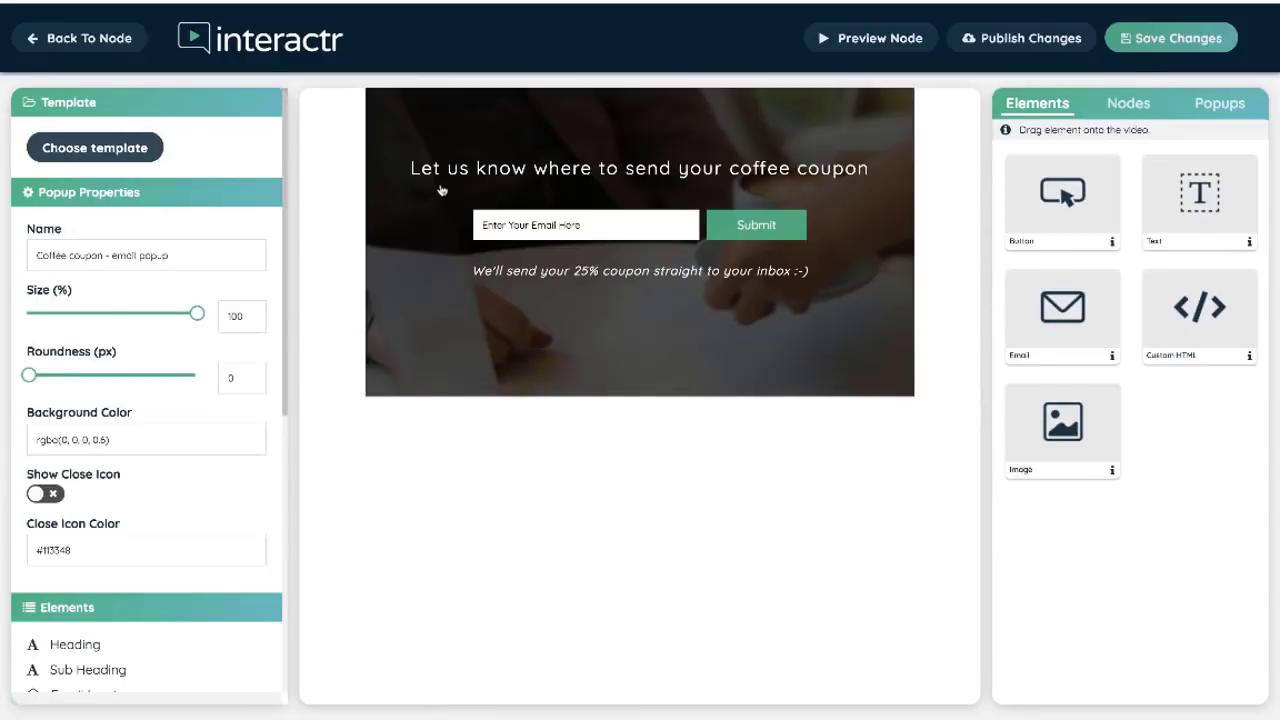
left_click(92, 150)
mouse_move(470, 287)
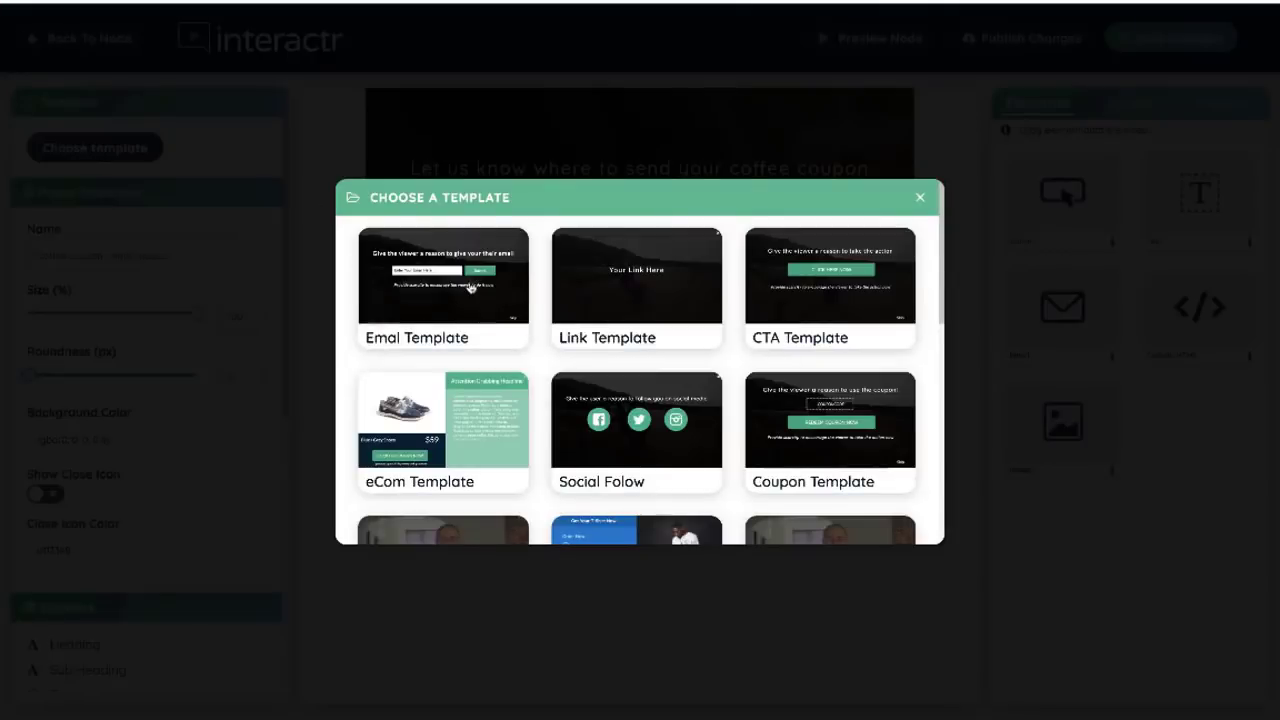
left_click(830, 278)
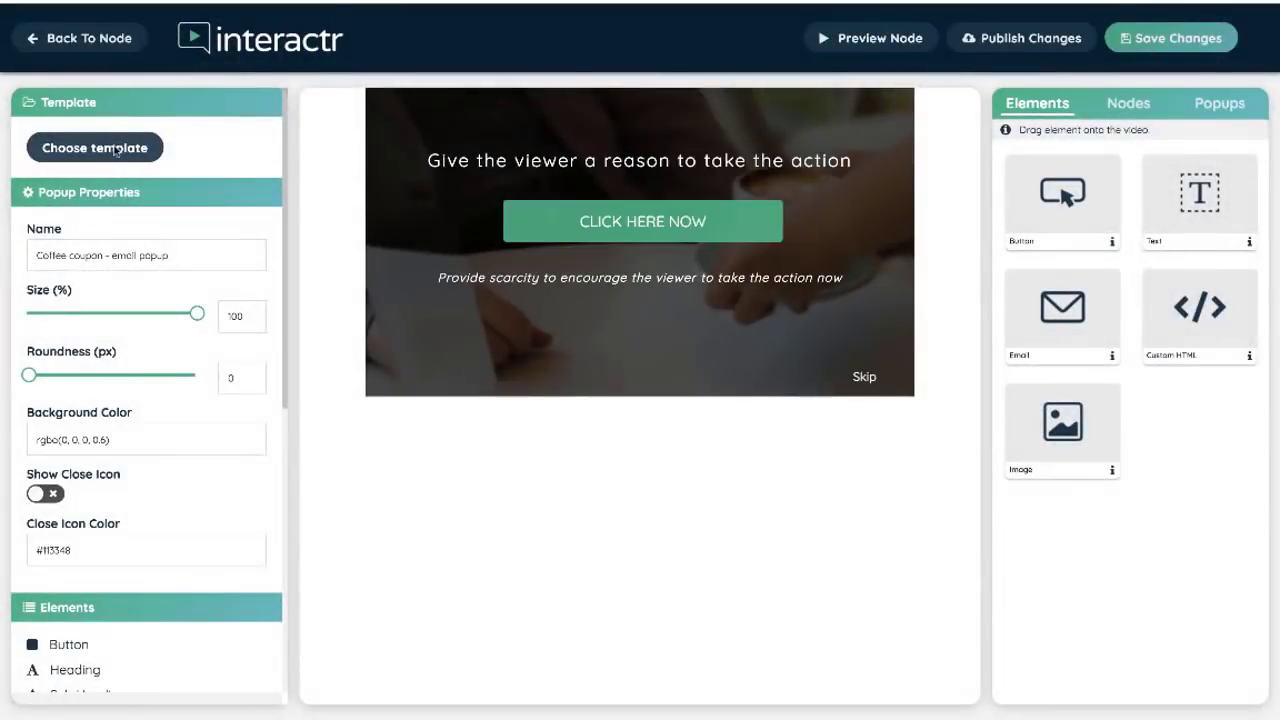
left_click(115, 148)
scroll(638, 428, "down", 2)
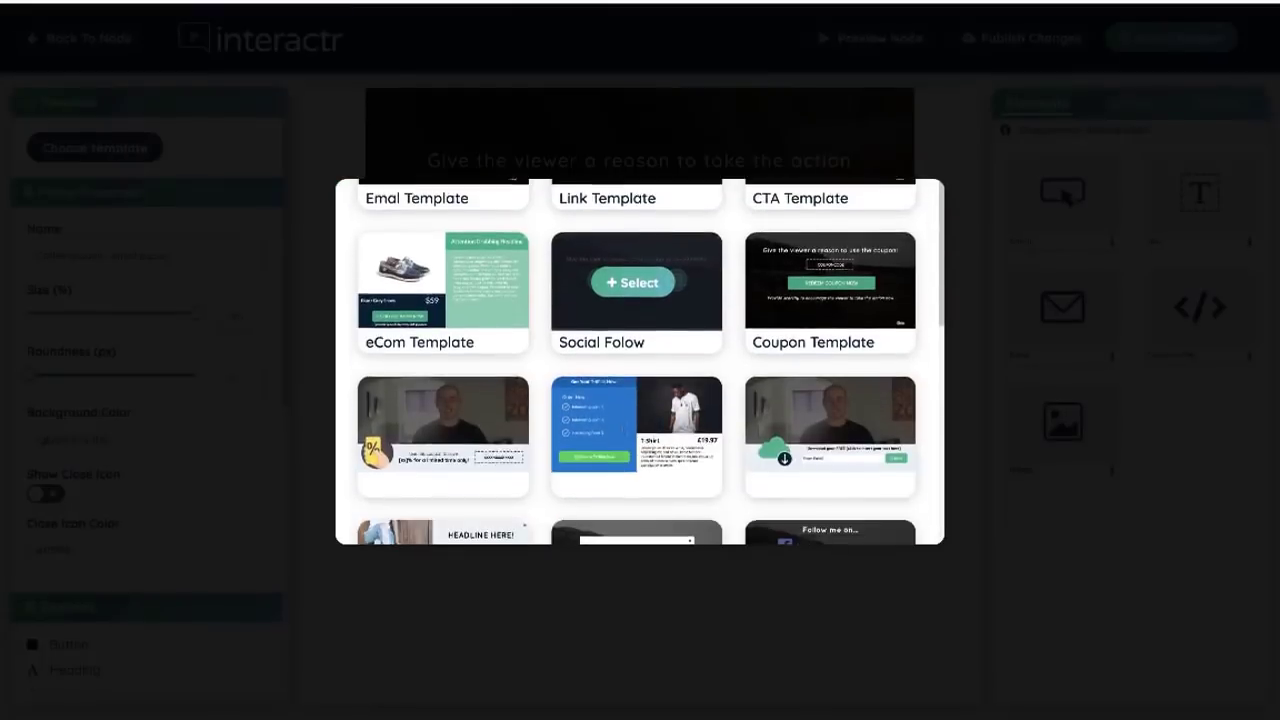
left_click(637, 428)
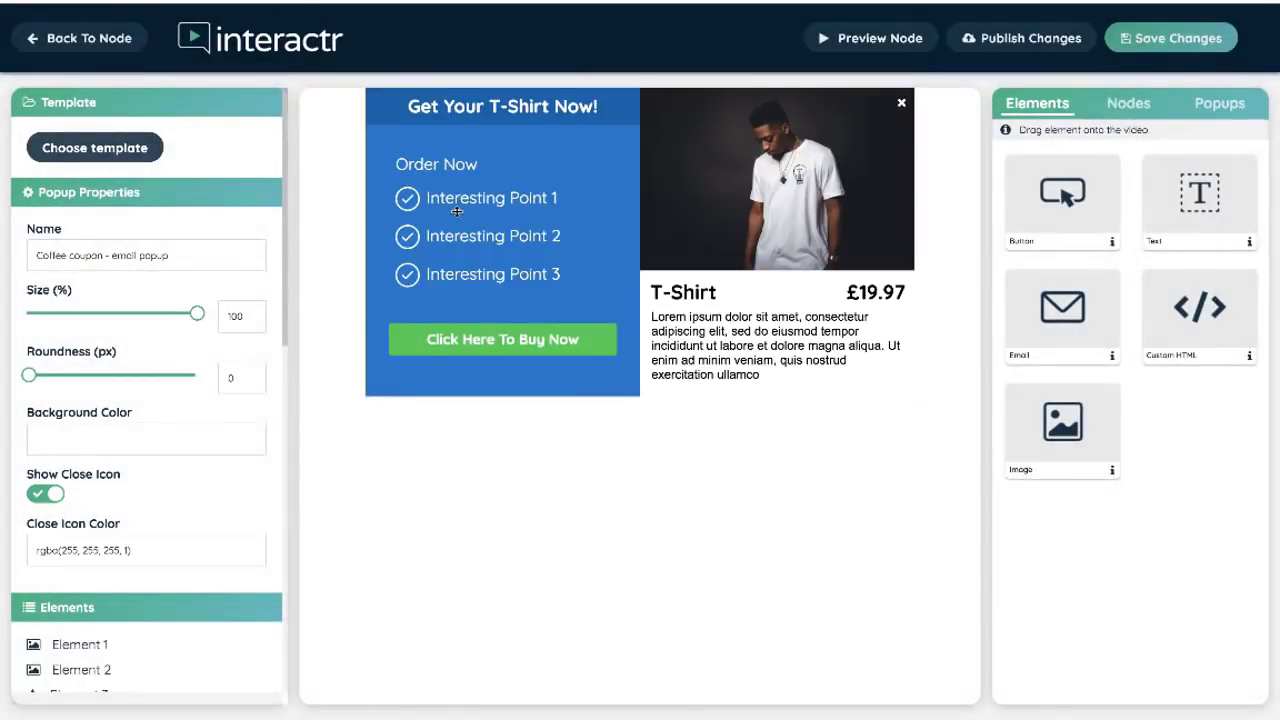
Step: Try the cloud-download email template, then apply the Email Template with its email form
left_click(112, 148)
scroll(525, 425, "down", 2)
mouse_move(434, 434)
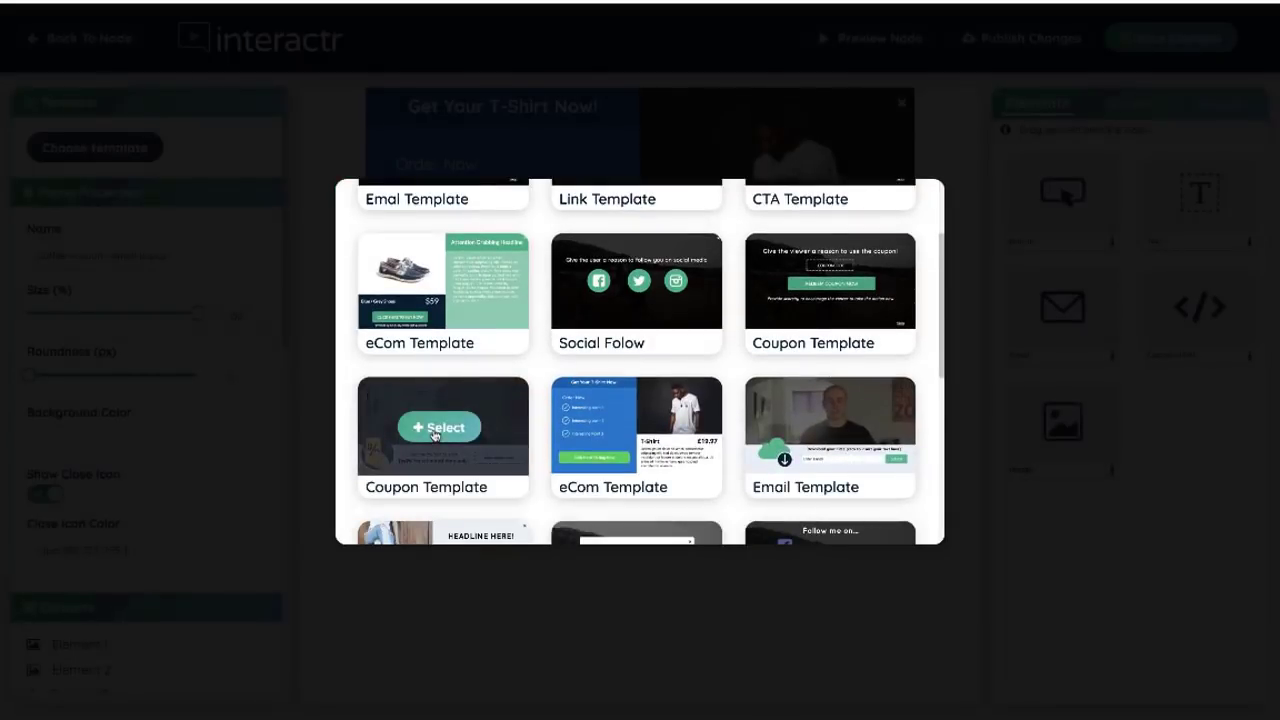
left_click(803, 437)
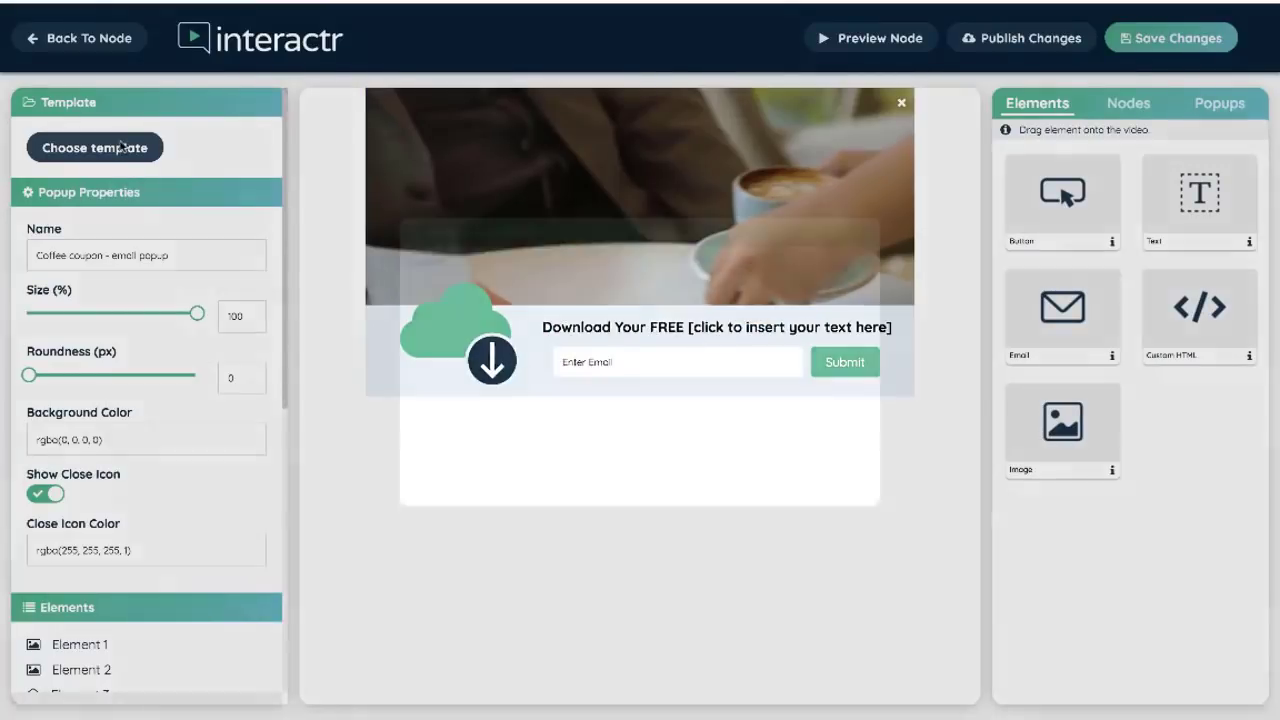
left_click(124, 148)
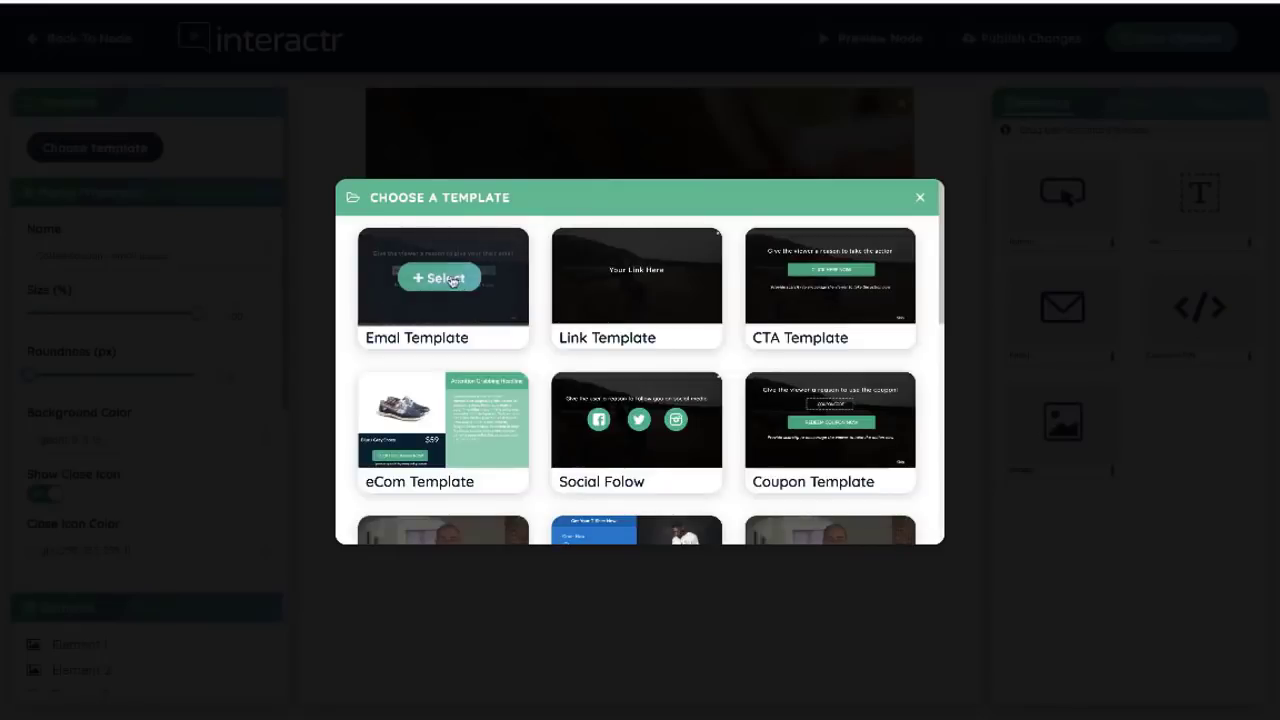
left_click(449, 279)
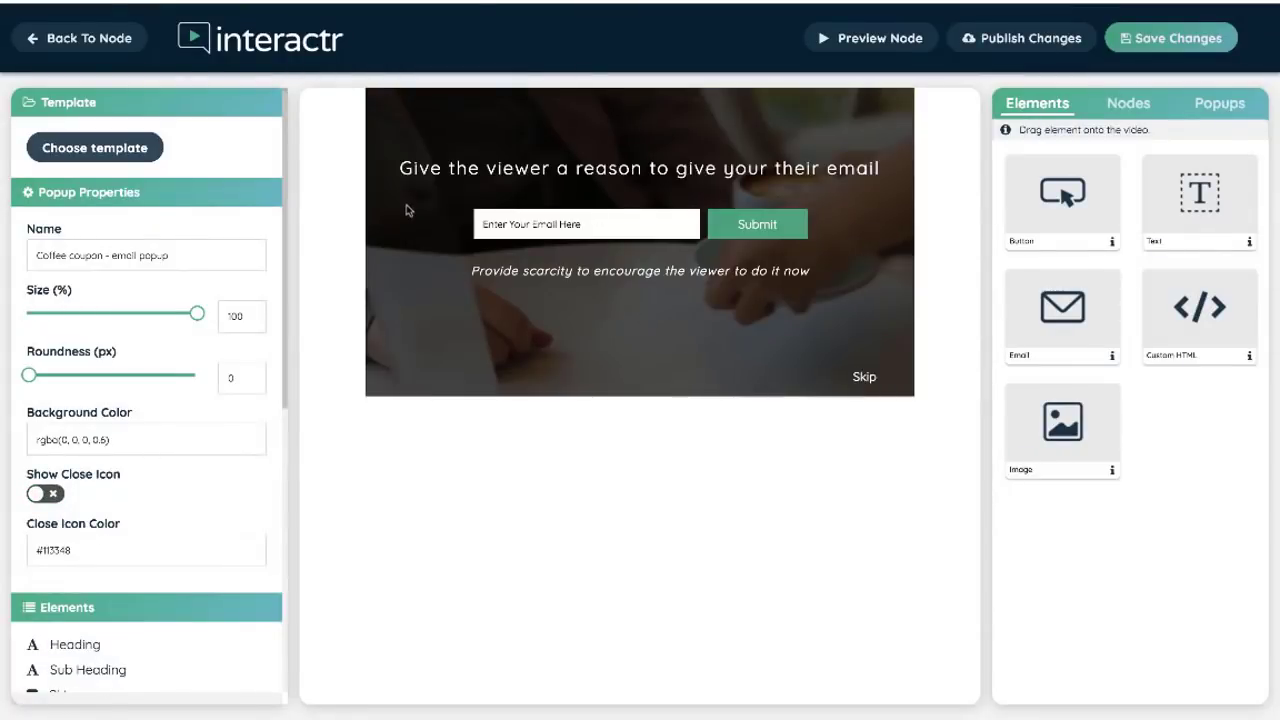
left_click(504, 166)
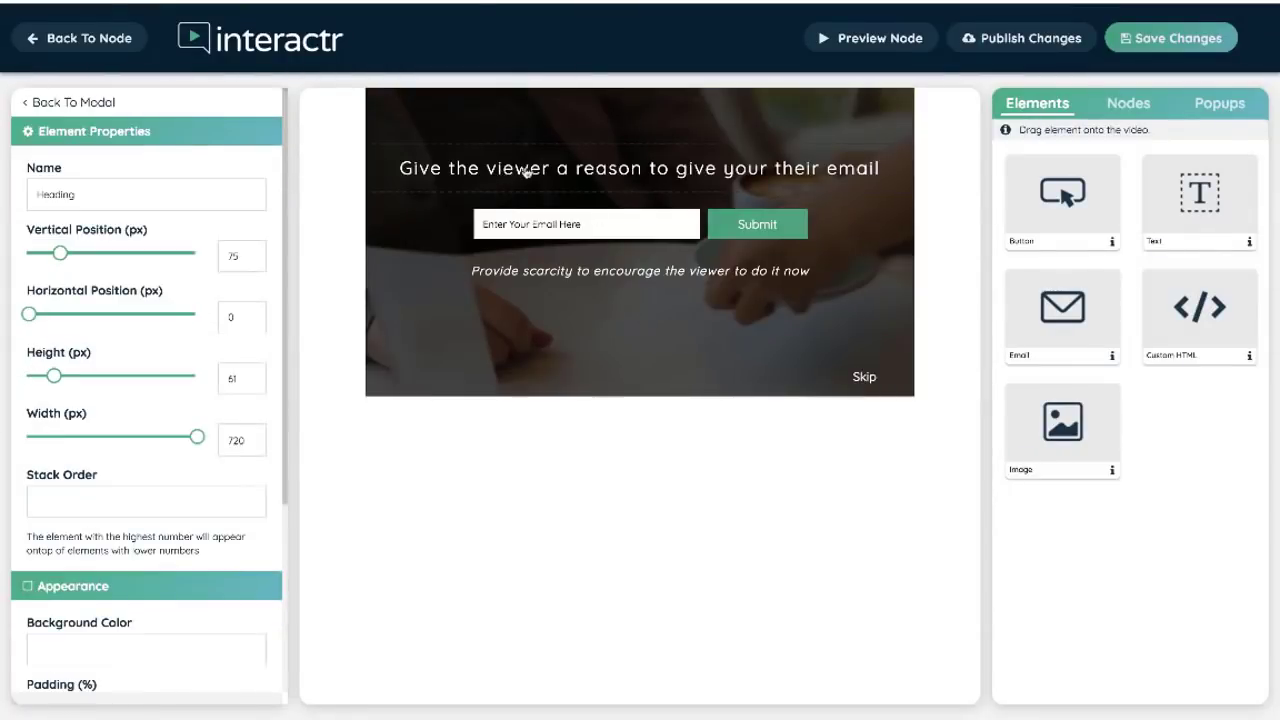
triple_click(522, 170)
left_click(550, 226)
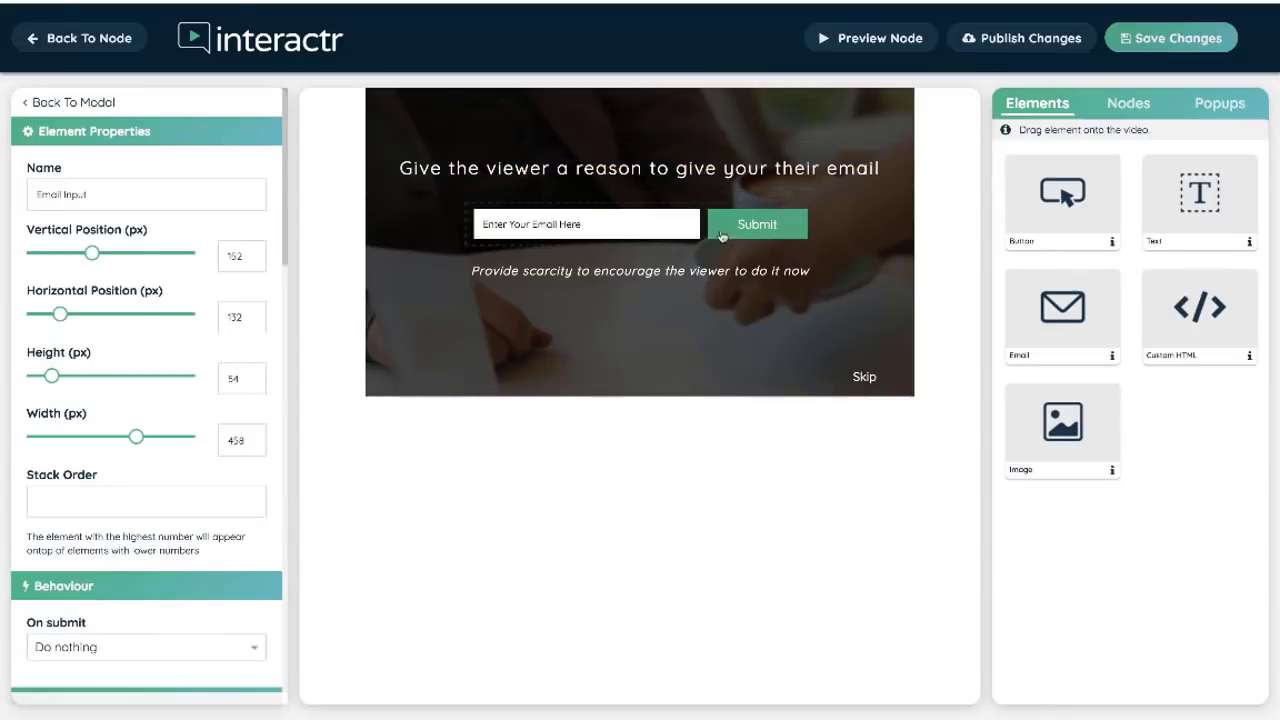
left_click(690, 275)
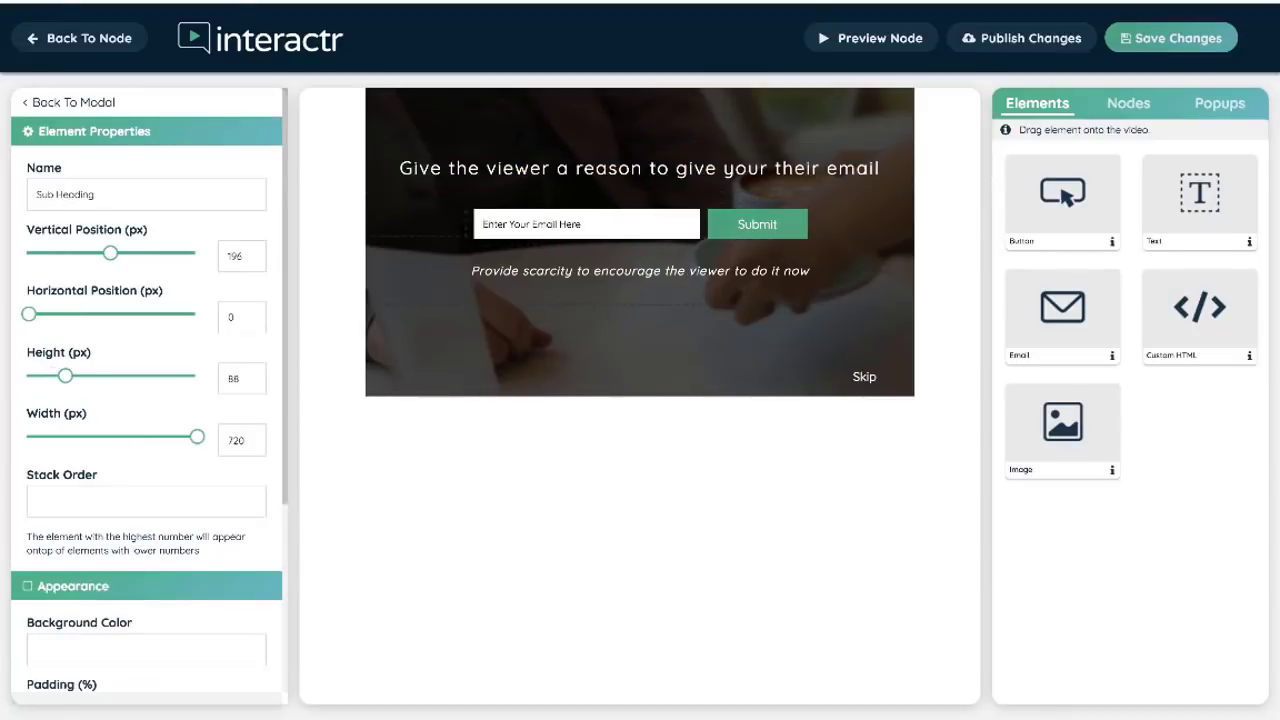
left_click(866, 379)
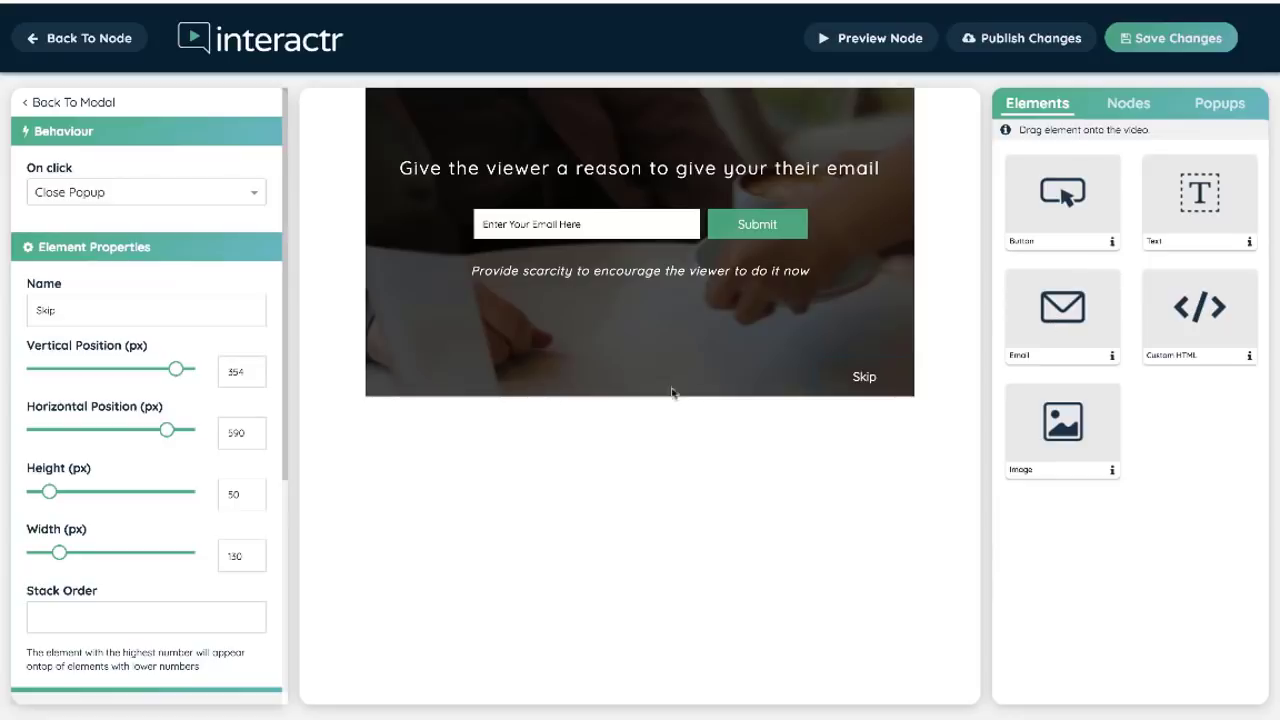
left_click(100, 104)
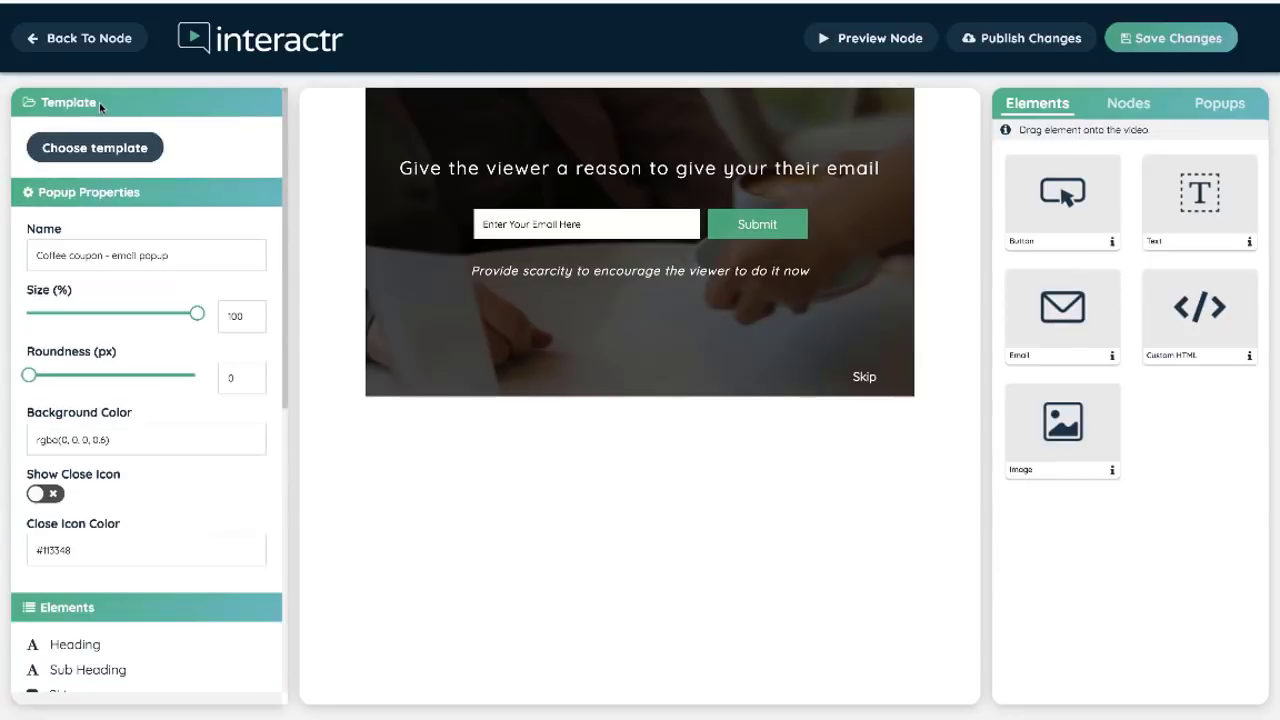
left_click(120, 154)
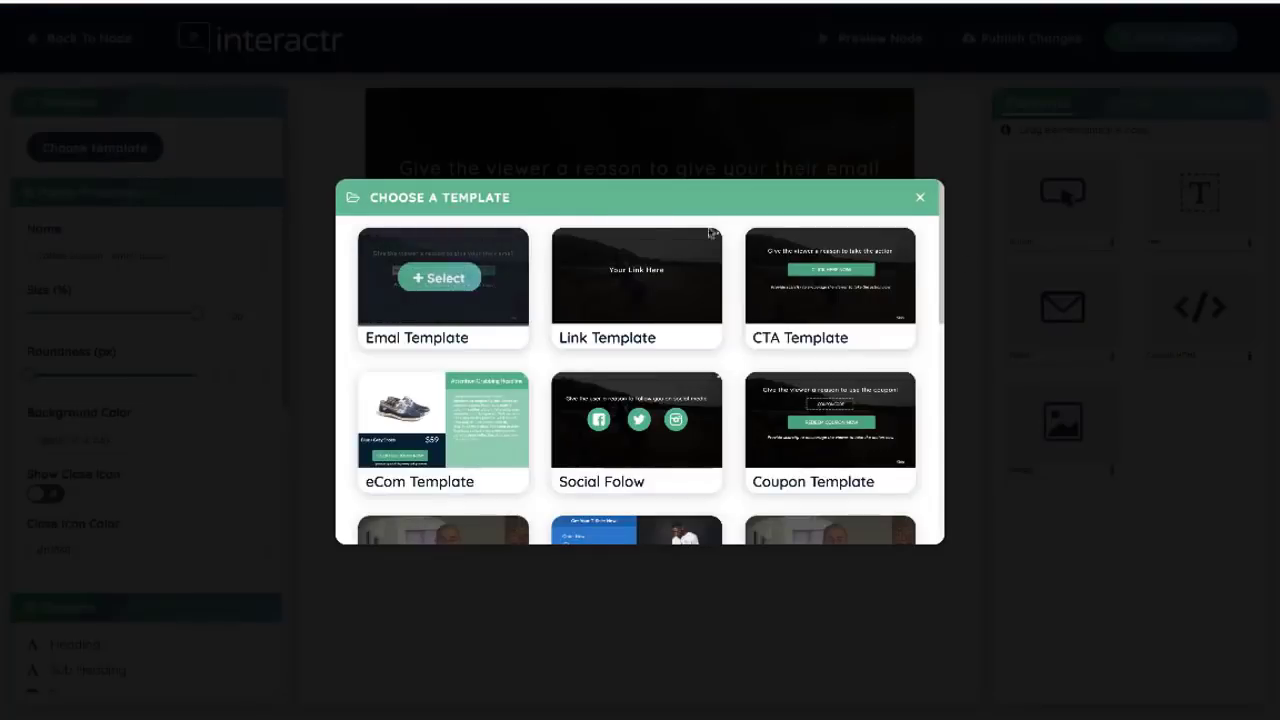
left_click(920, 200)
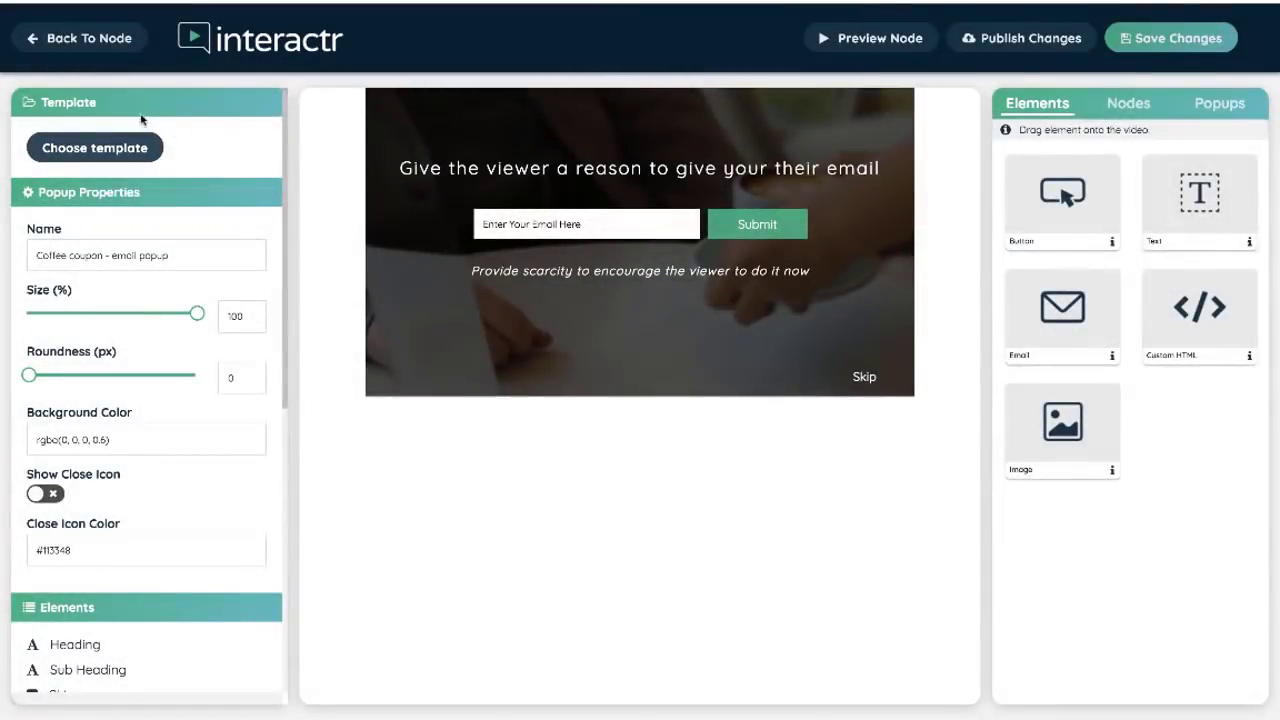
Step: Keep 'Coffee coupon - email popup' as the Latte node's trigger, save, and return to the DEMO canvas
left_click(104, 39)
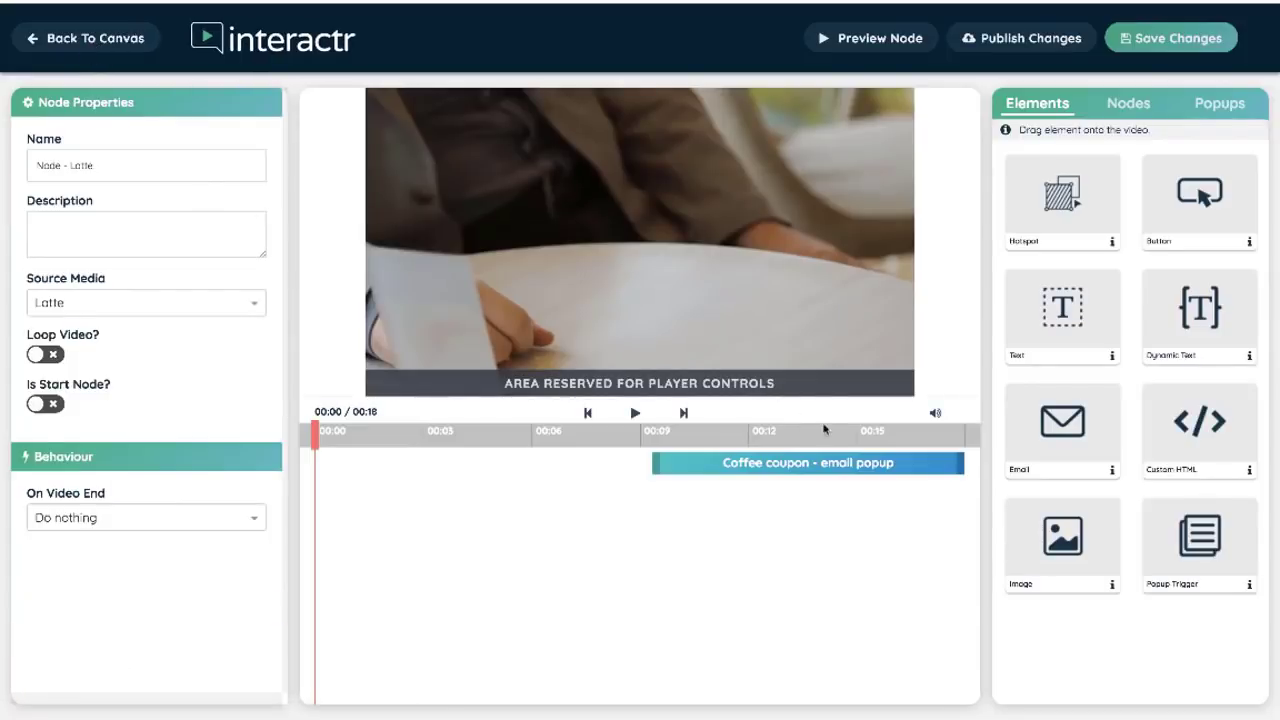
left_click(808, 462)
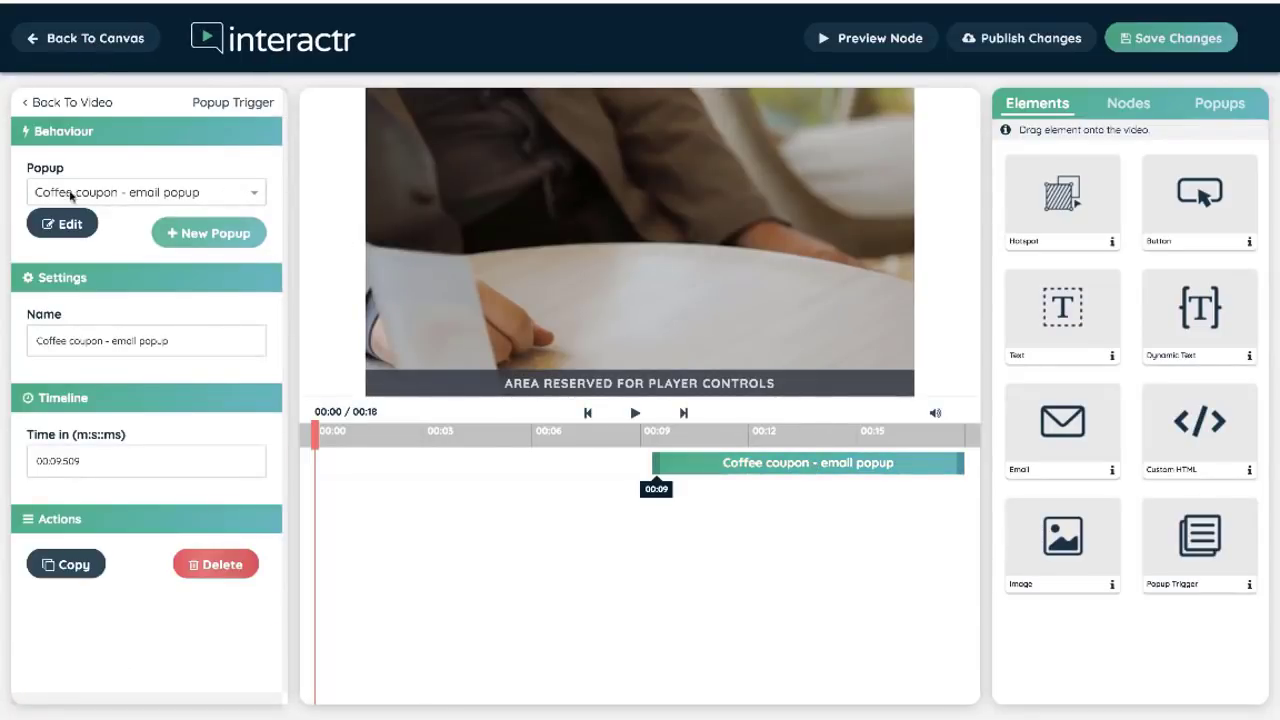
left_click(158, 193)
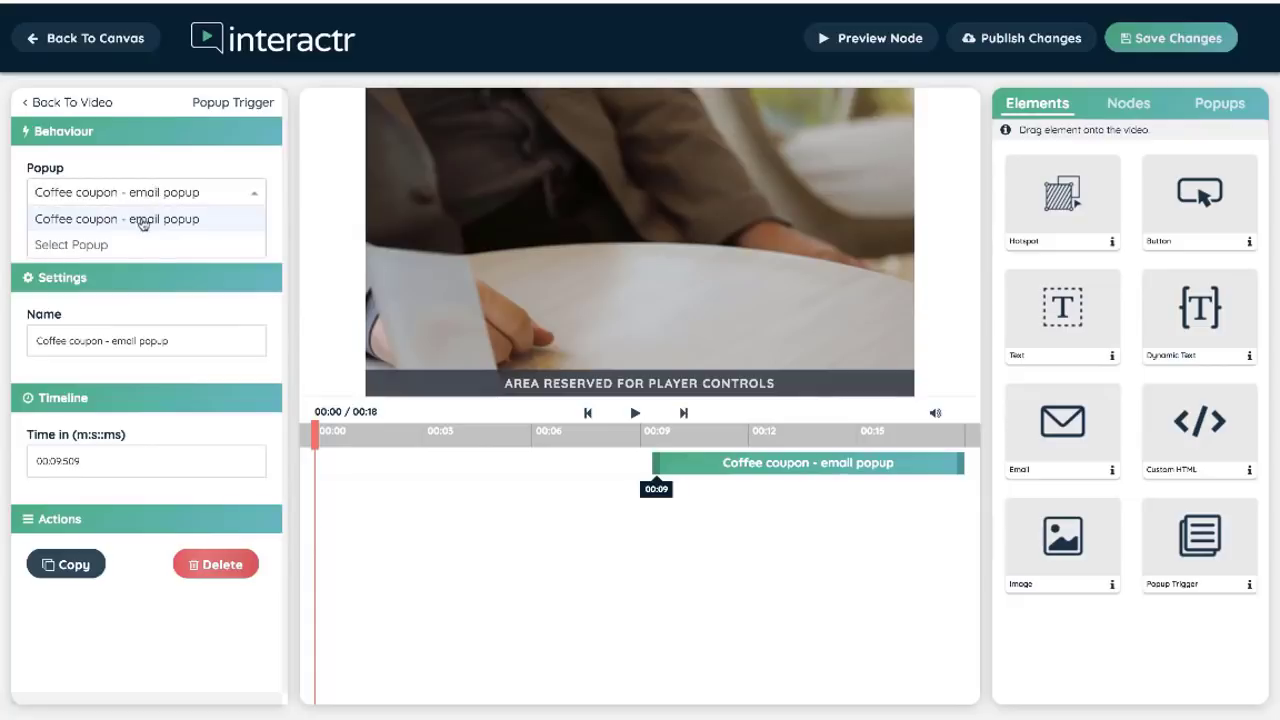
left_click(143, 222)
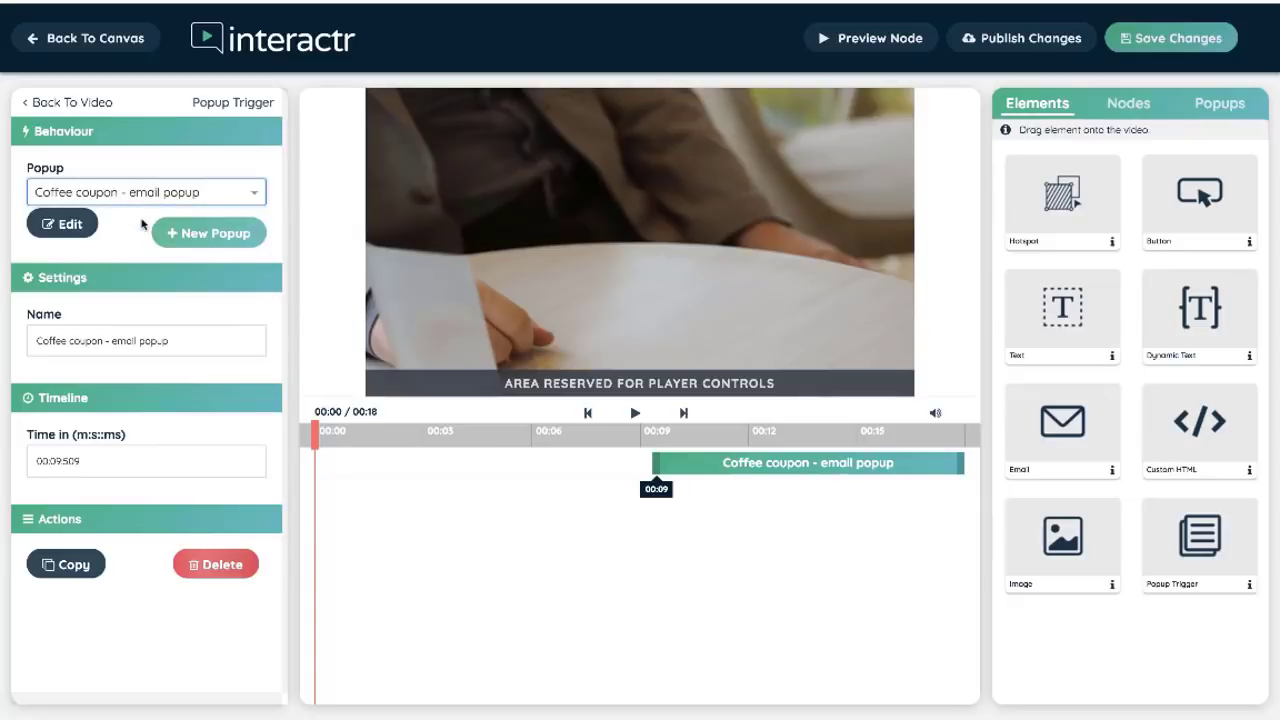
left_click(1206, 44)
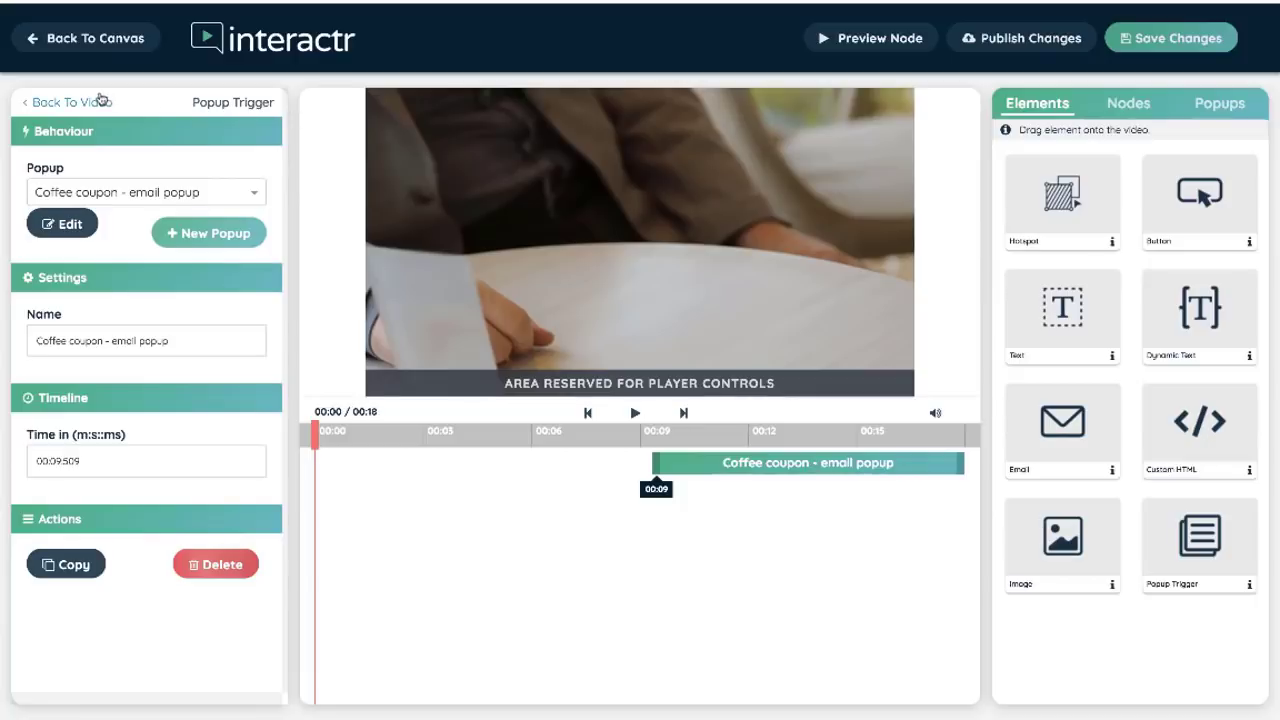
left_click(100, 38)
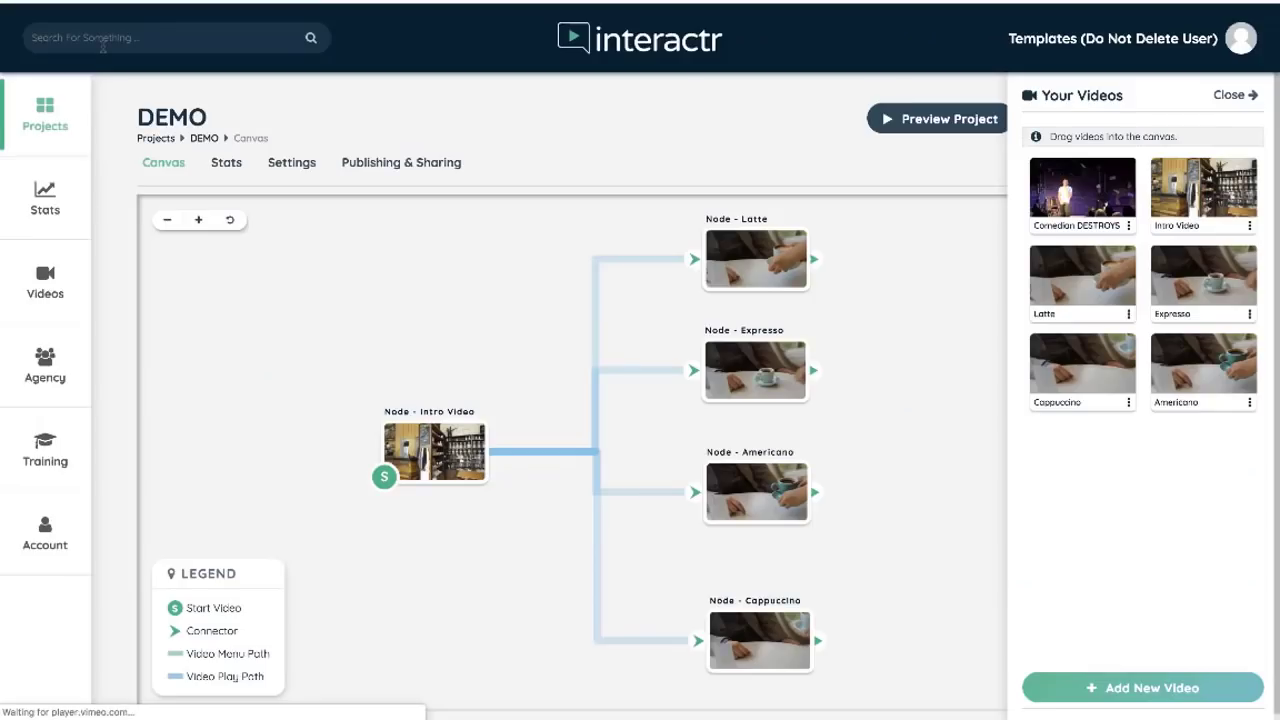
left_click(1230, 96)
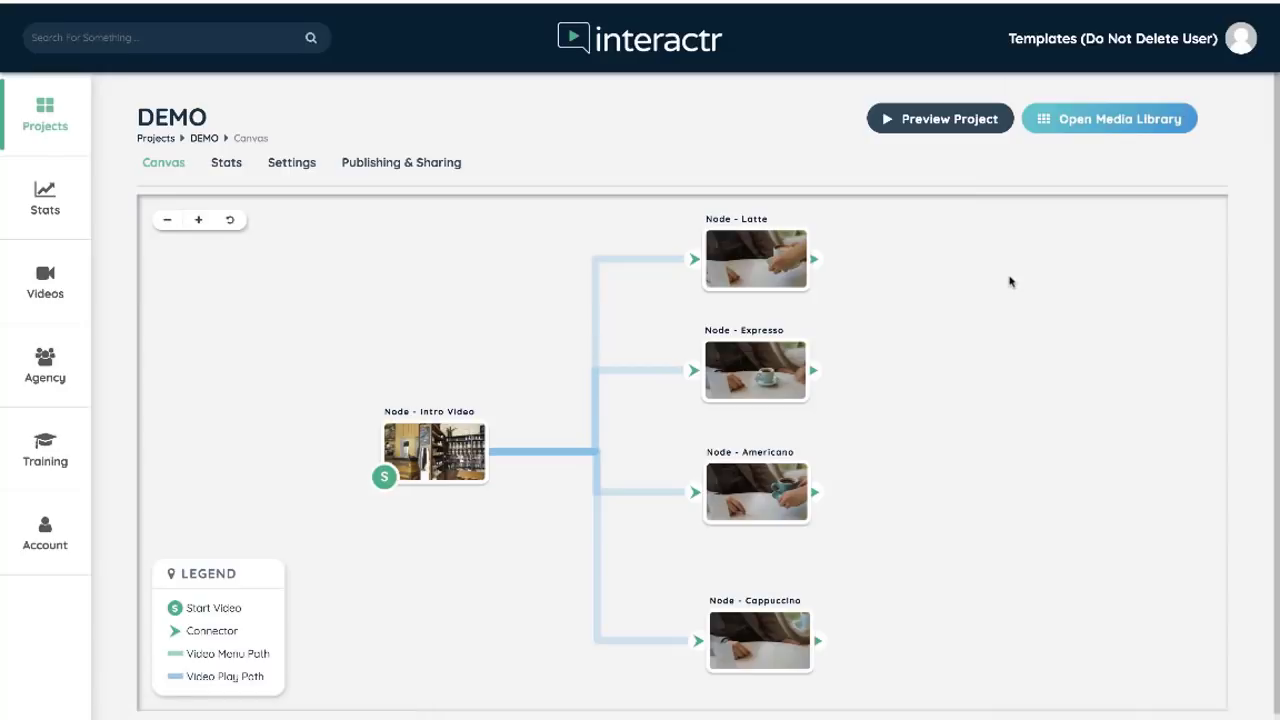
Step: Review DEMO's Stats page down to the Conversion Pixel Builder, then scroll back to the top
left_click(228, 163)
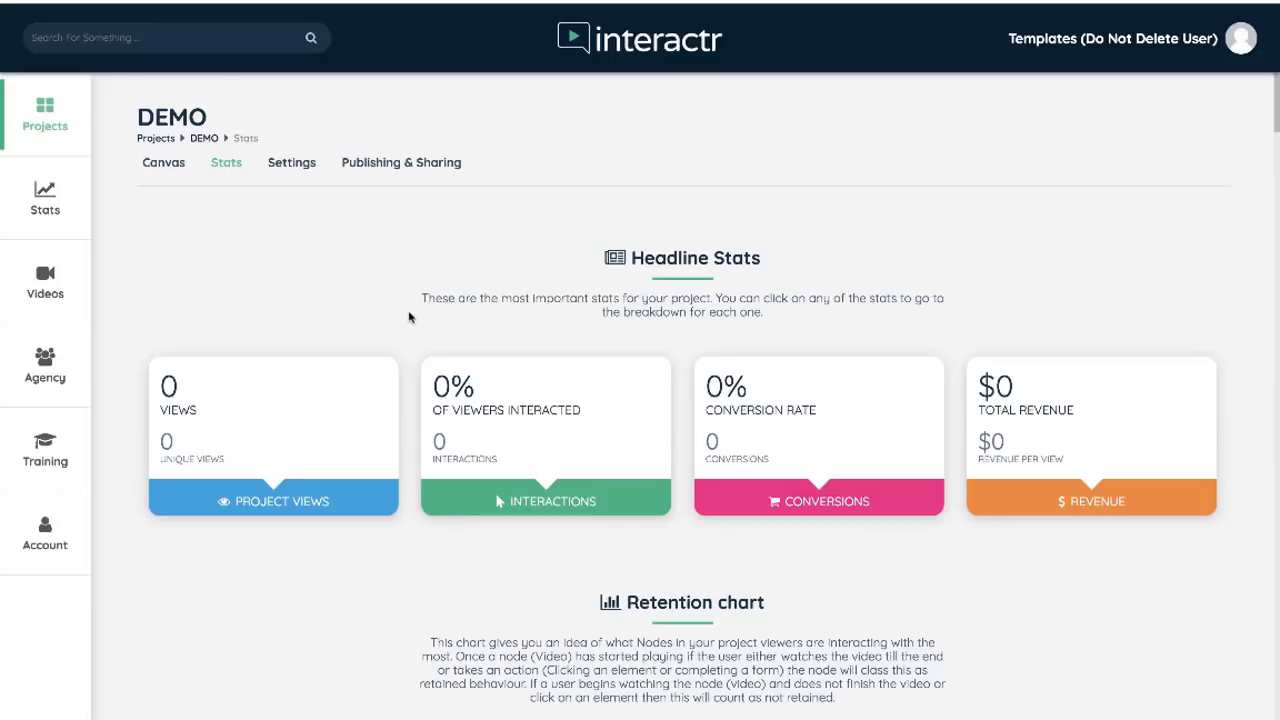
scroll(408, 317, "down", 3)
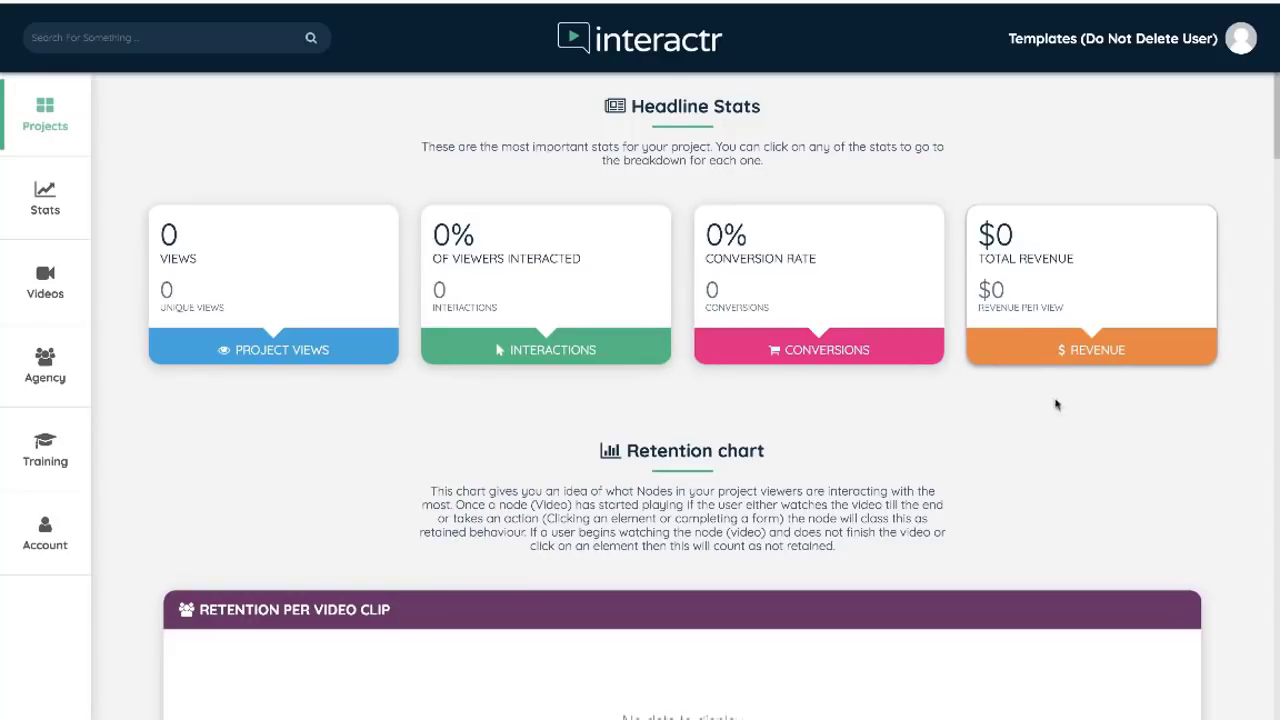
scroll(1059, 430, "down", 6)
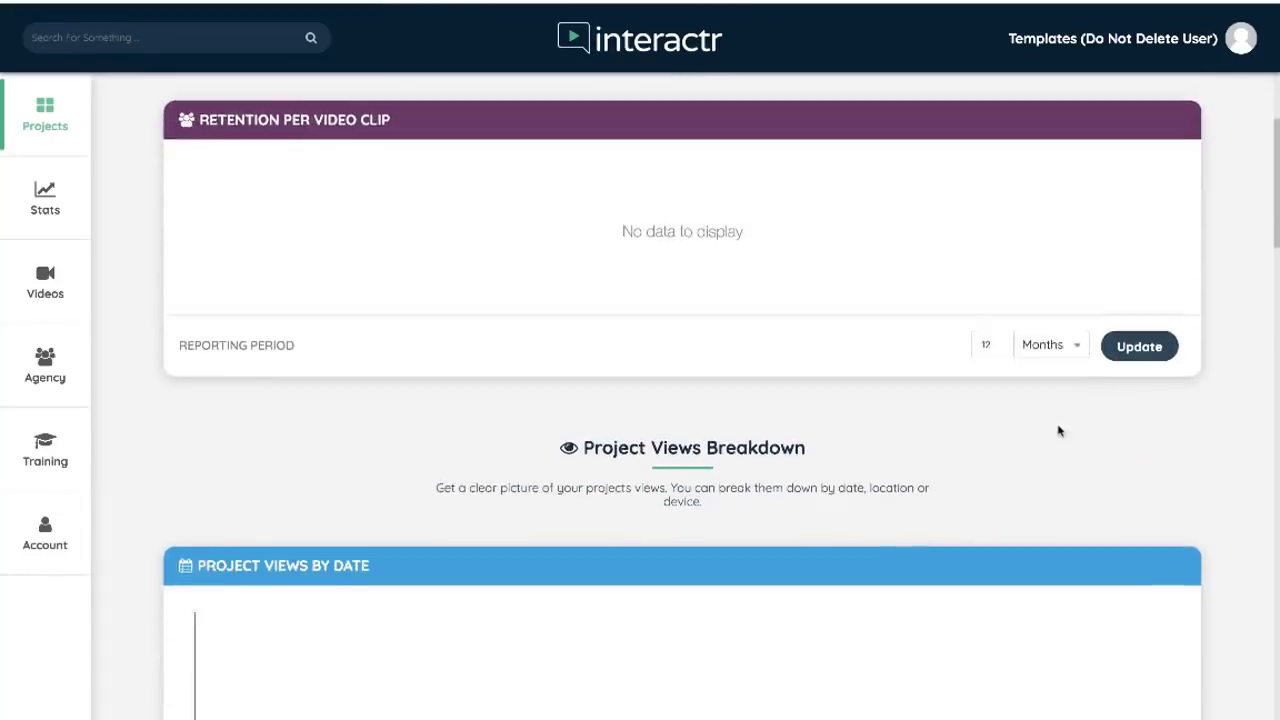
scroll(1059, 430, "down", 5)
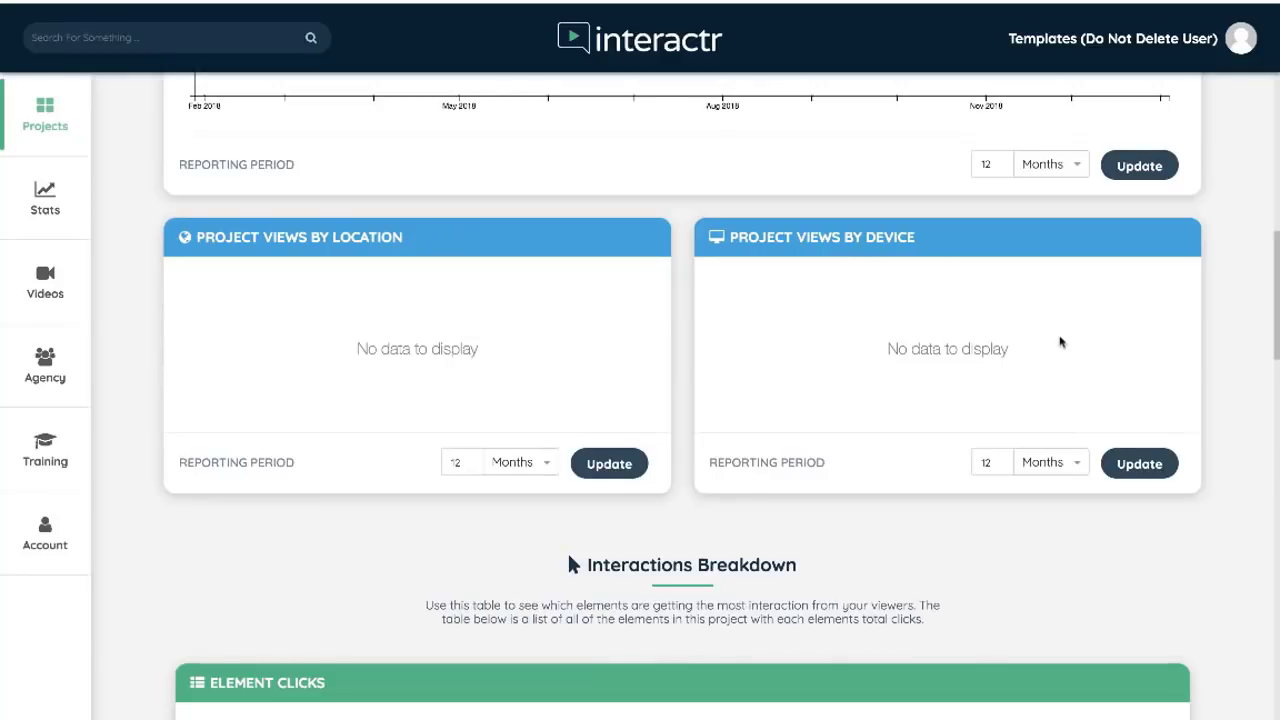
scroll(876, 402, "down", 4)
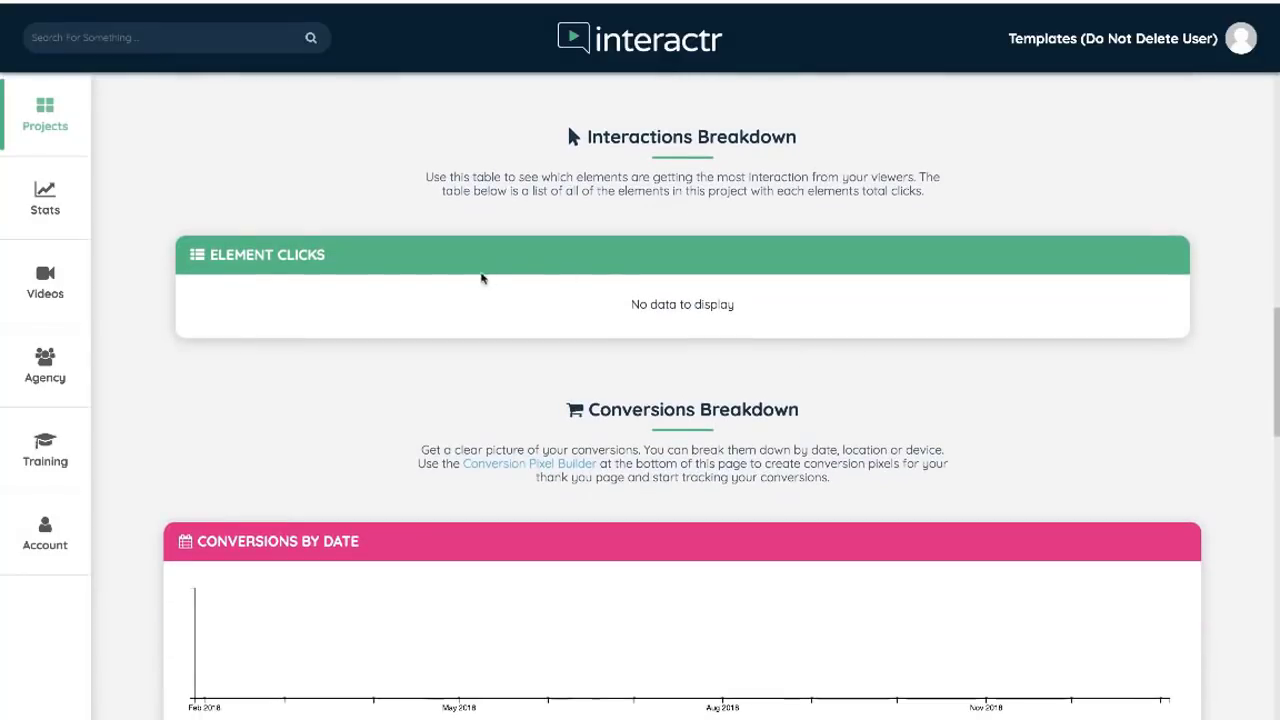
scroll(701, 300, "down", 11)
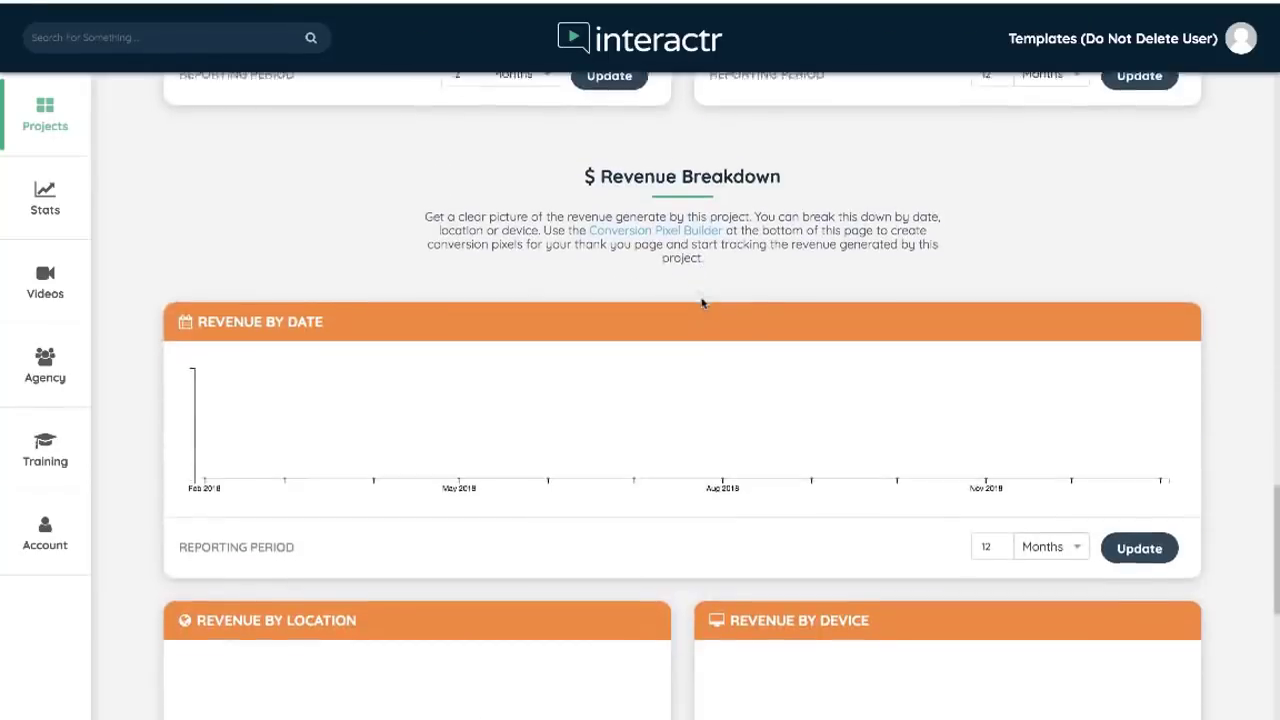
scroll(701, 303, "down", 3)
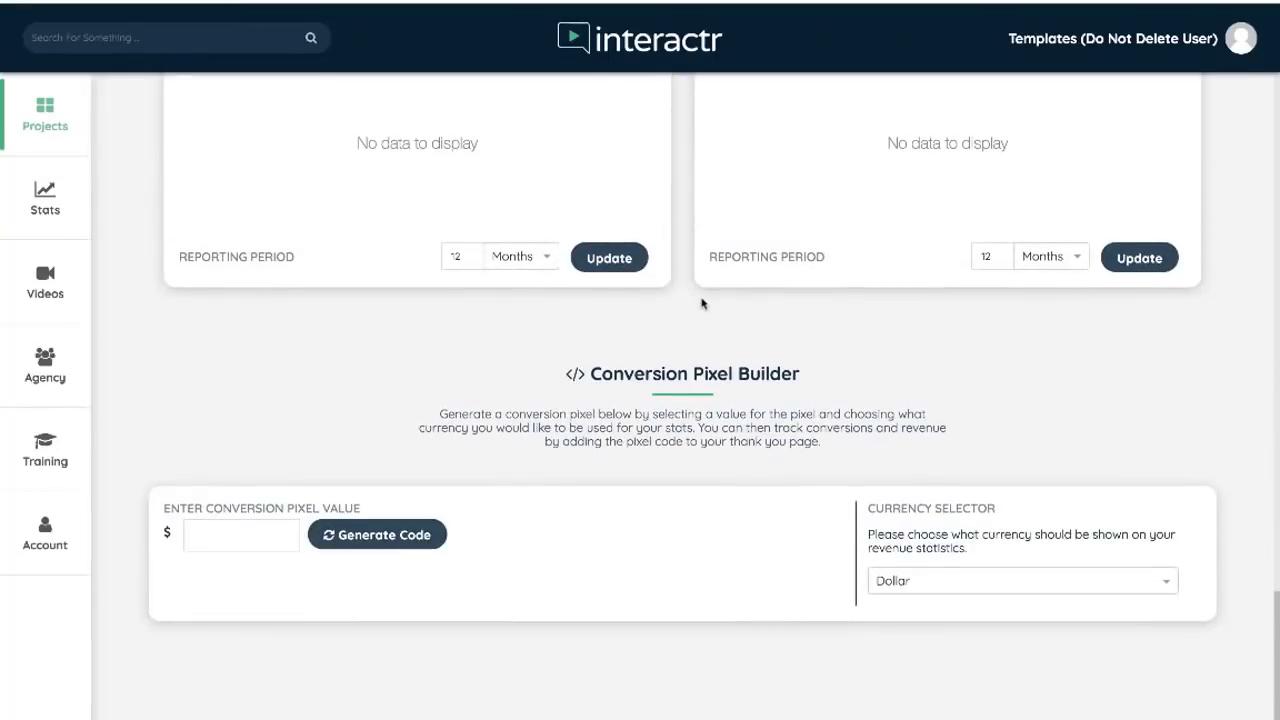
scroll(701, 303, "up", 15)
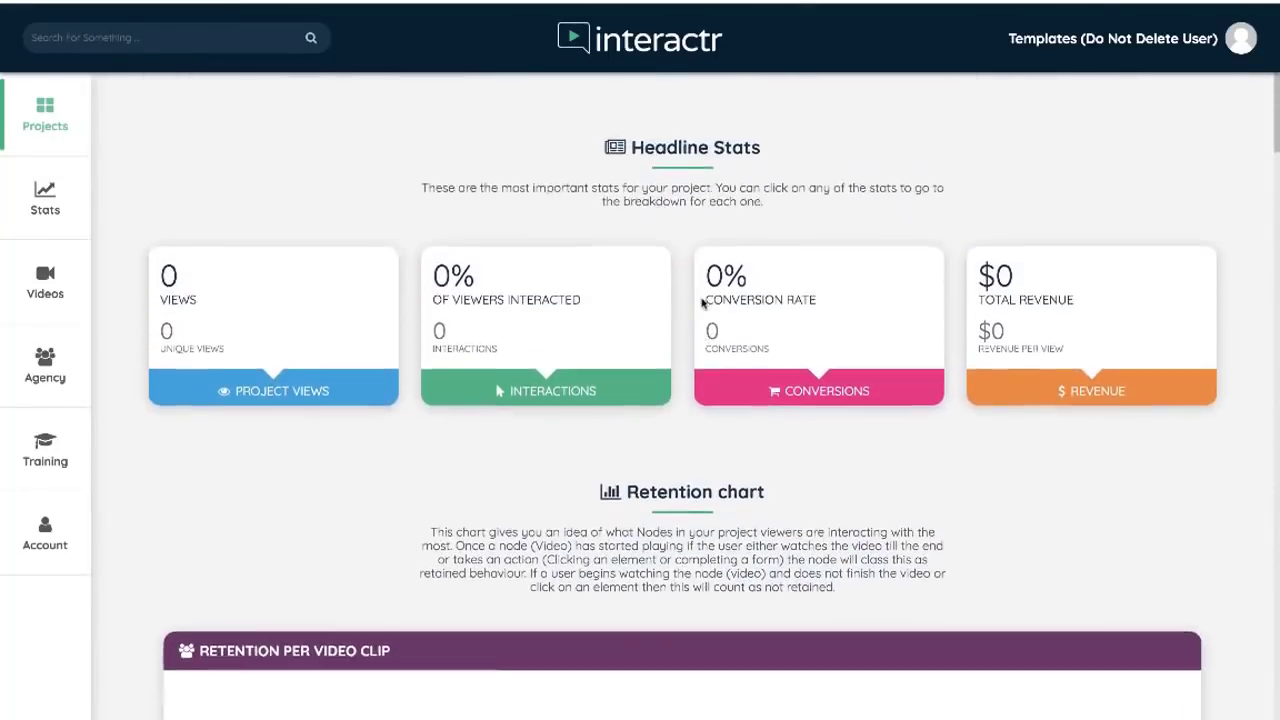
scroll(703, 302, "up", 2)
Step: Turn on chapters in DEMO's project settings and save them
left_click(305, 163)
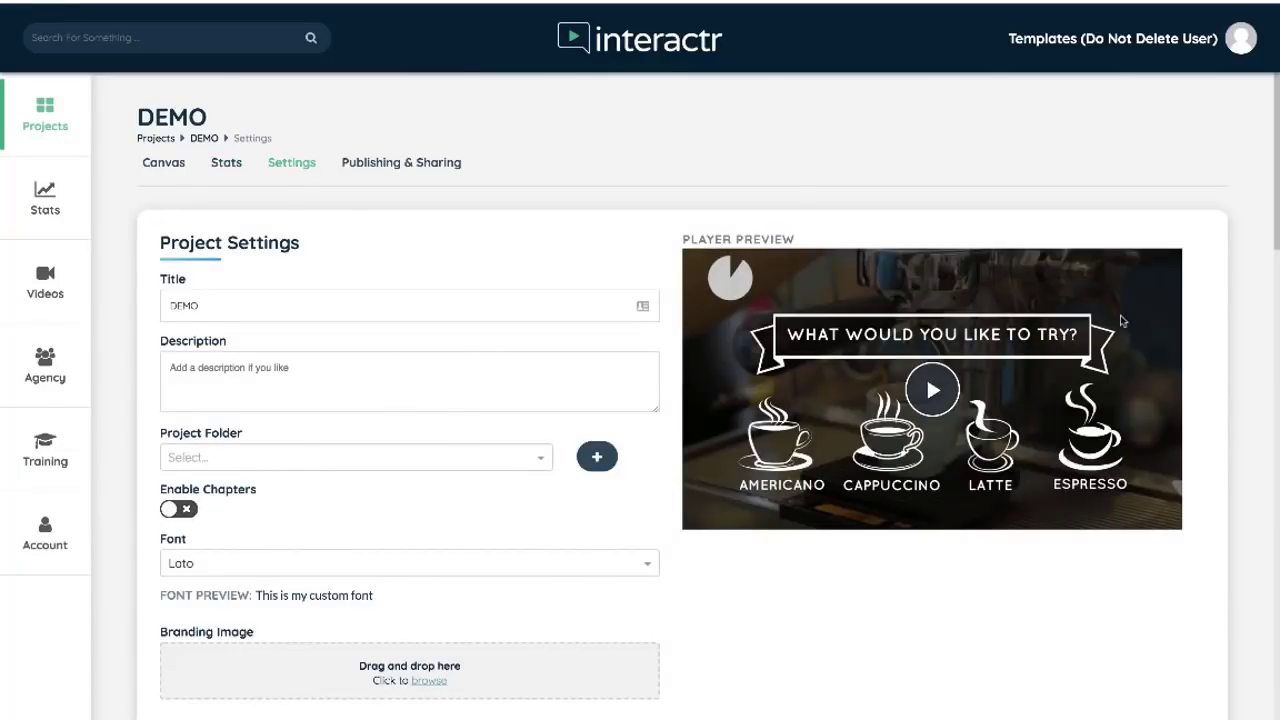
left_click(171, 511)
scroll(445, 366, "down", 2)
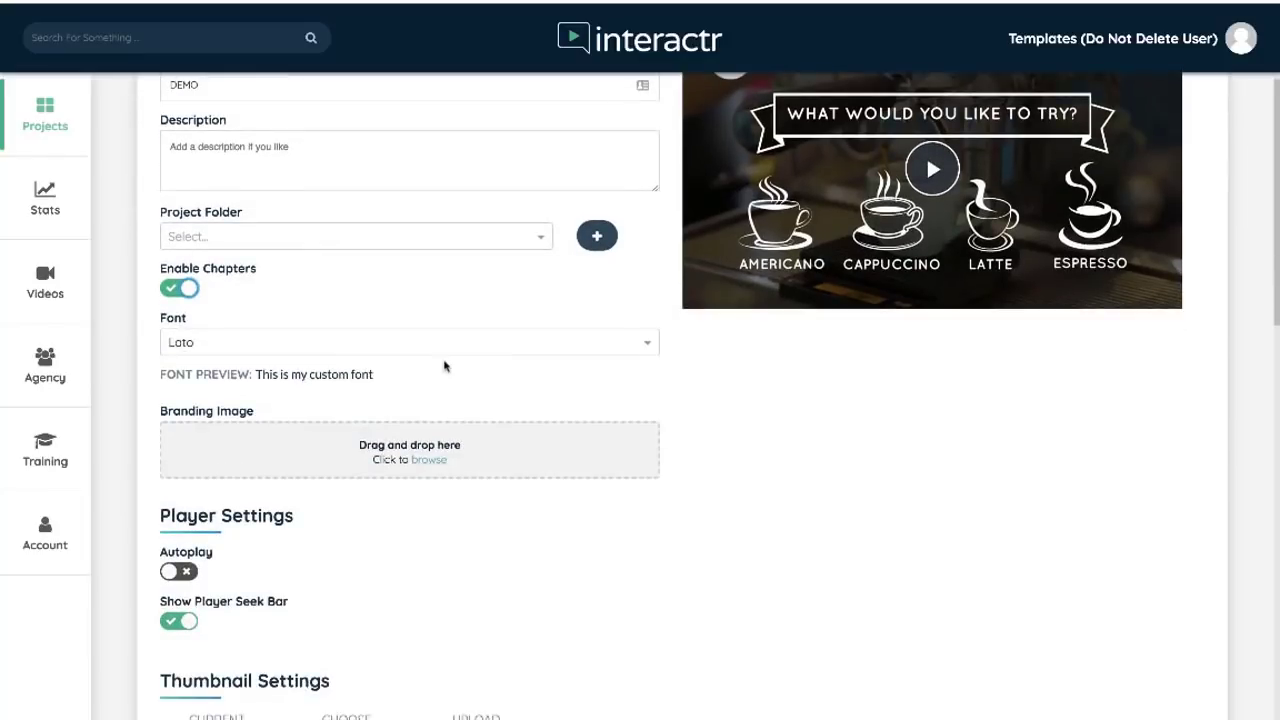
scroll(445, 366, "down", 6)
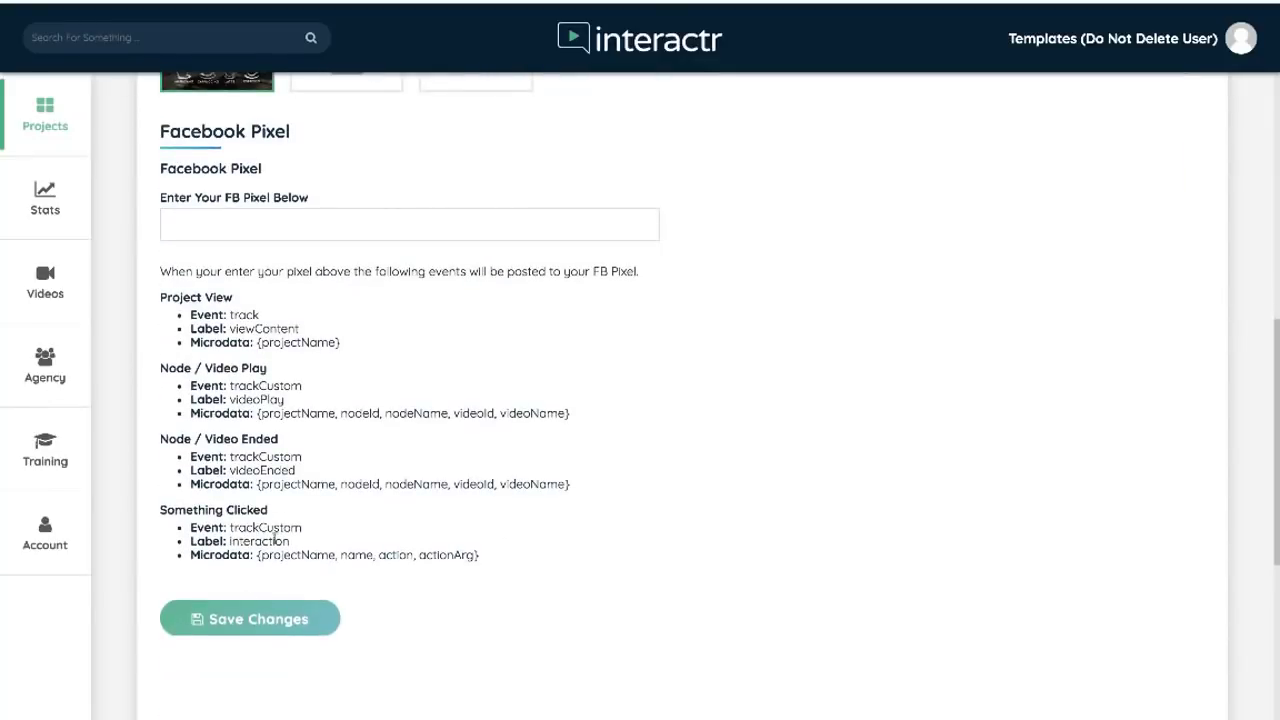
left_click(241, 619)
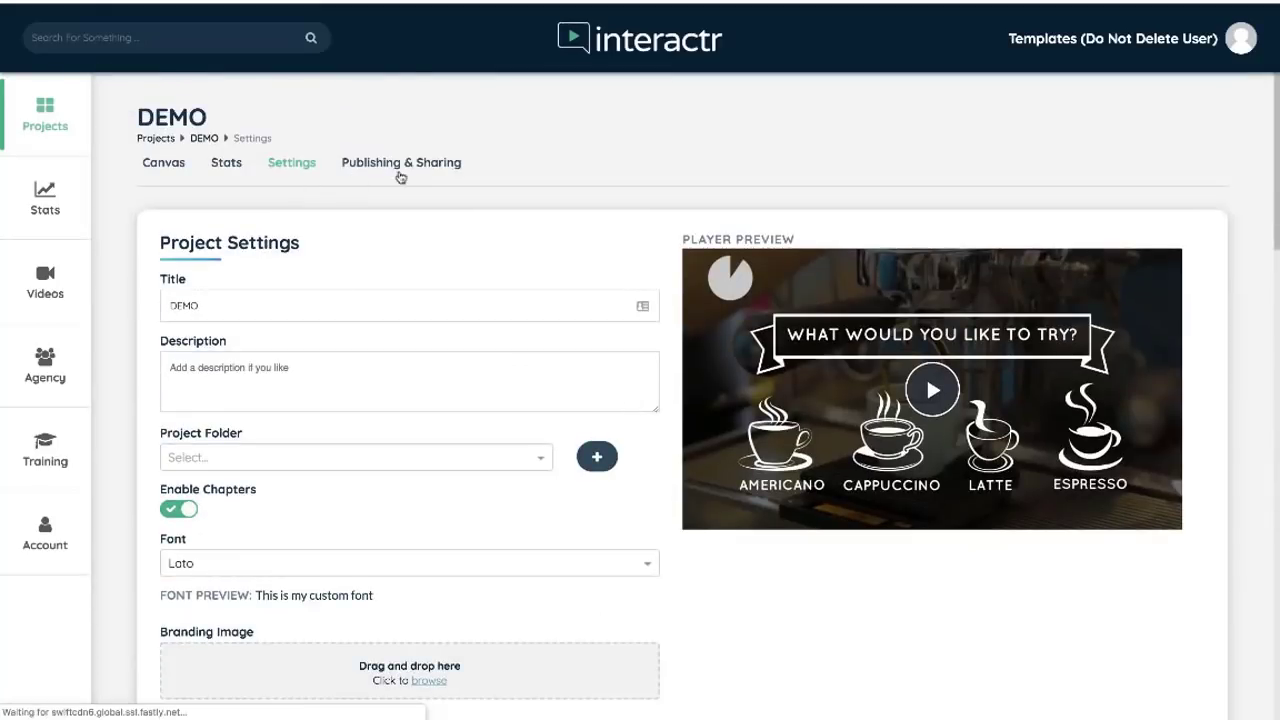
Step: Publish DEMO from Publishing & Sharing and start playing the shared video
left_click(401, 170)
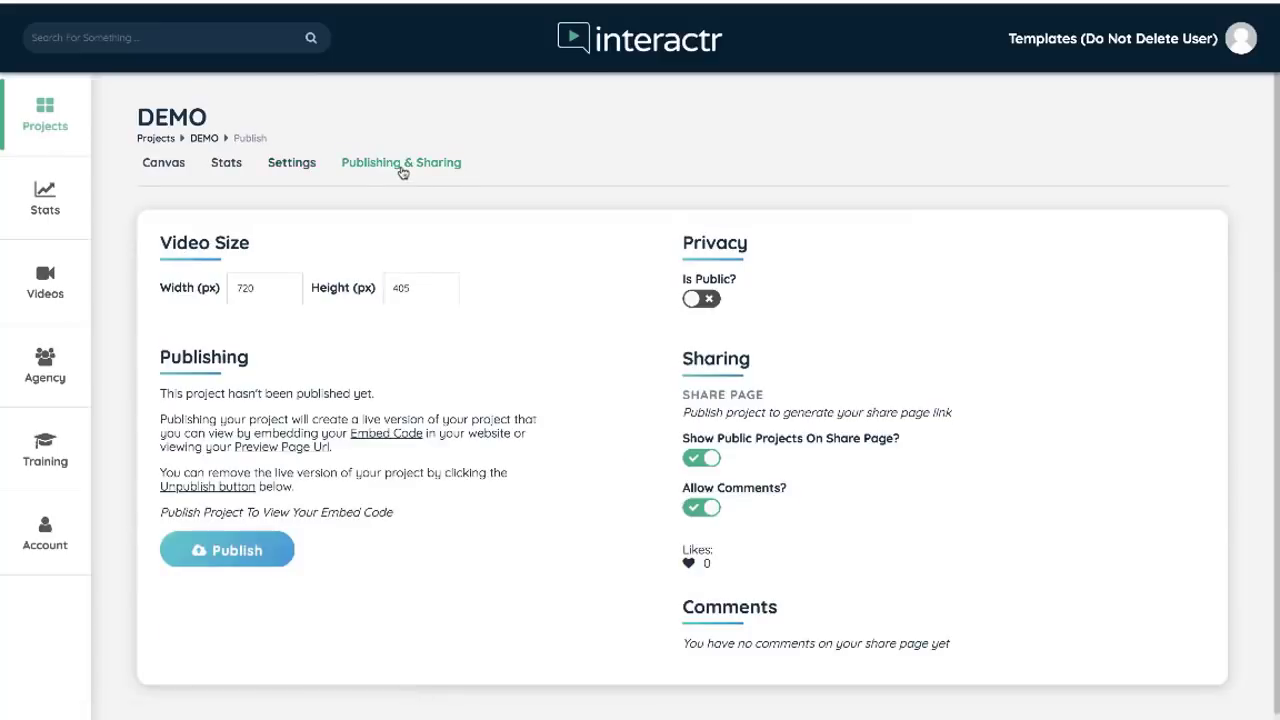
left_click(241, 556)
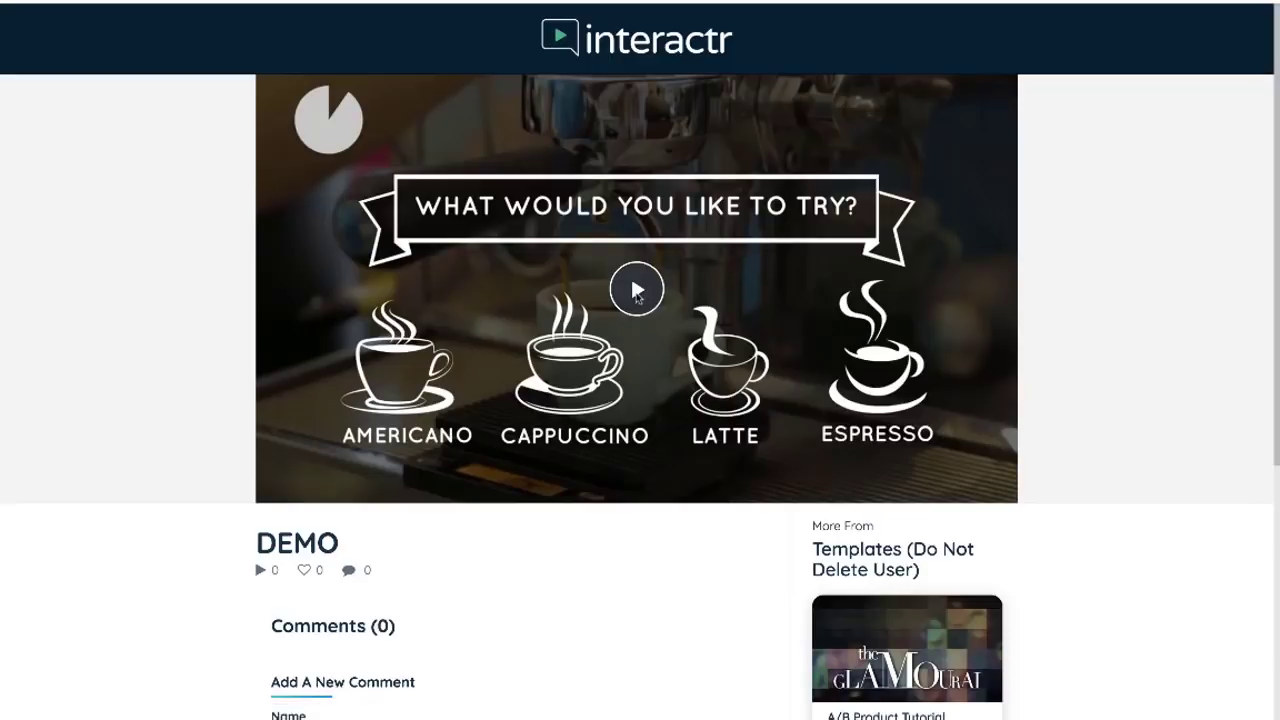
left_click(636, 290)
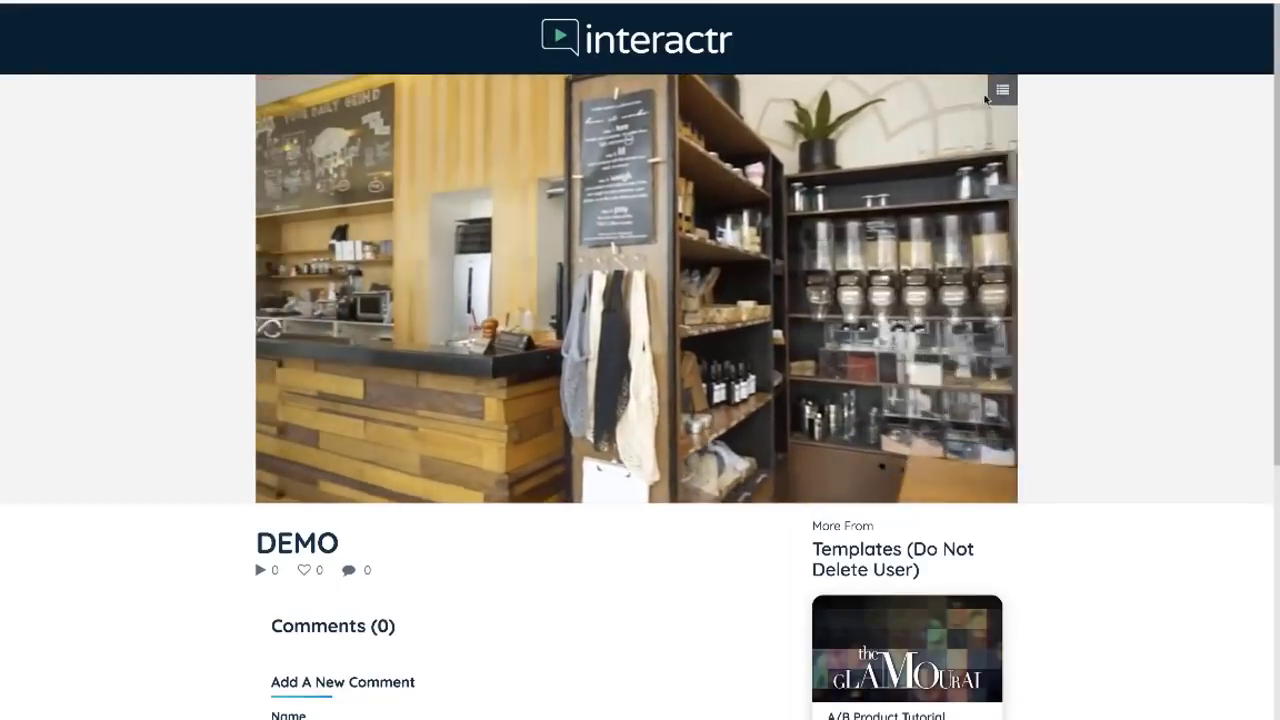
Step: Jump to another chapter from the video's chapter list, then pause playback
left_click(1002, 90)
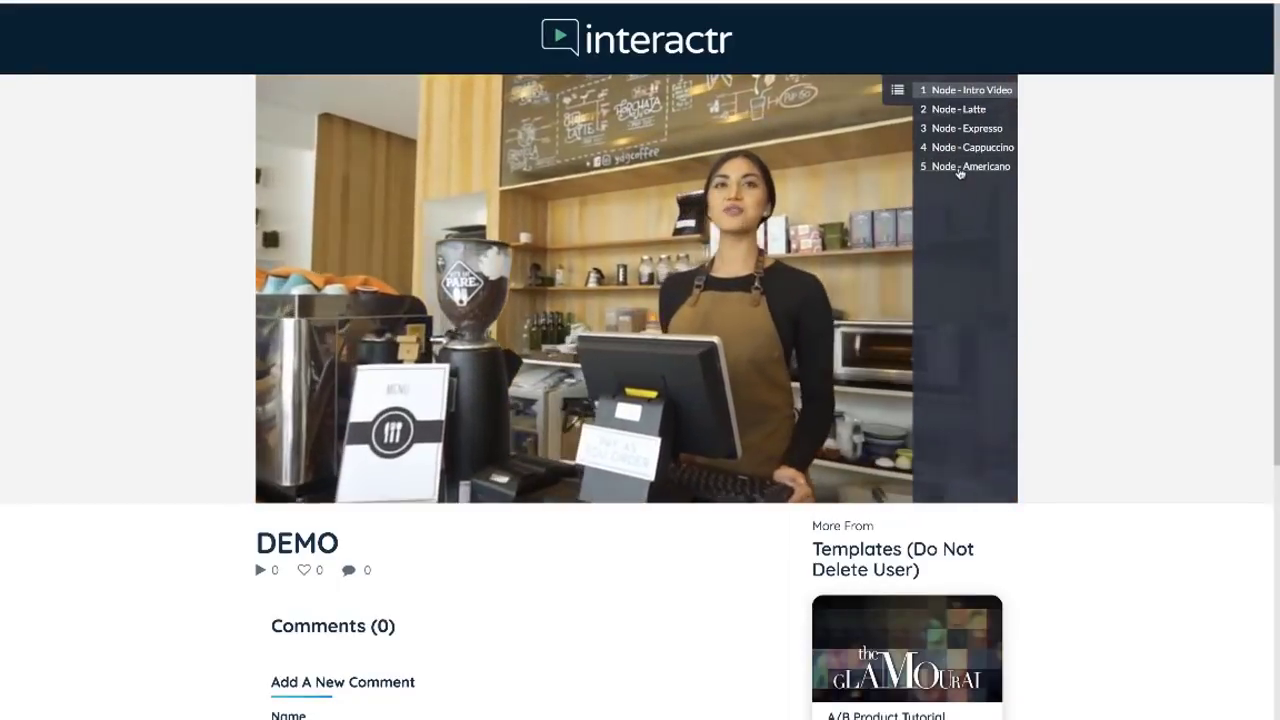
left_click(958, 166)
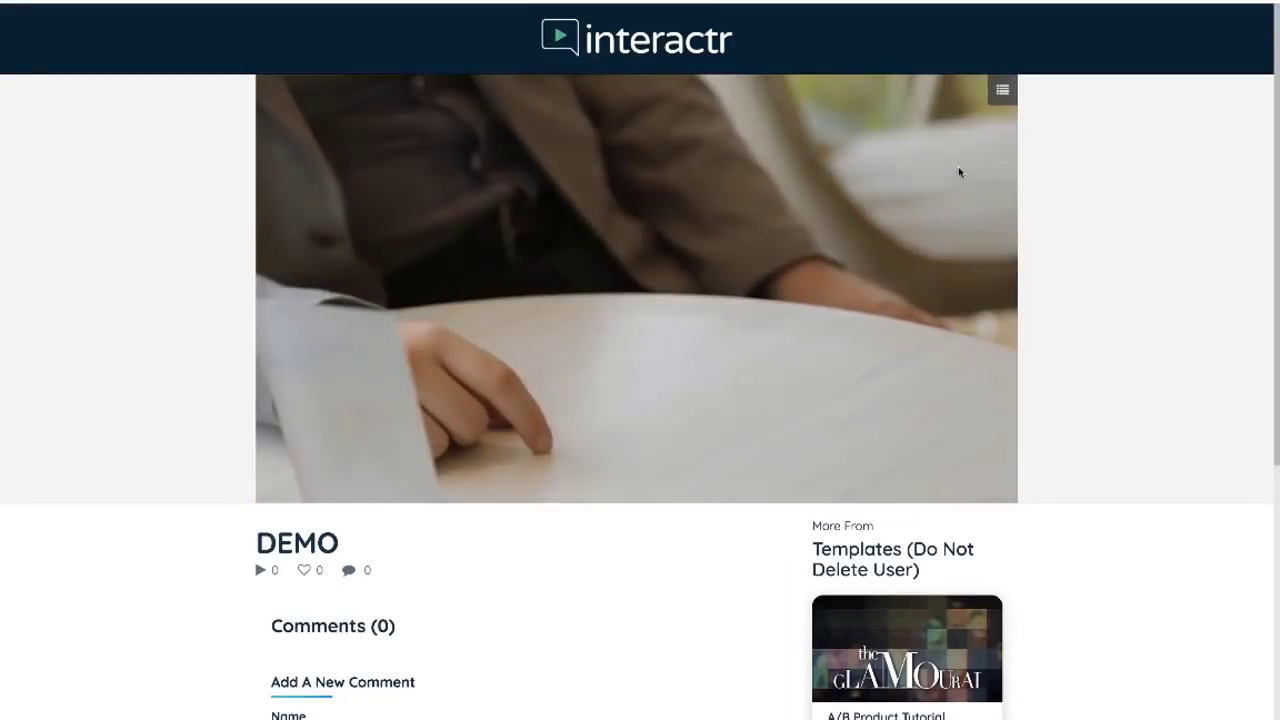
left_click(617, 305)
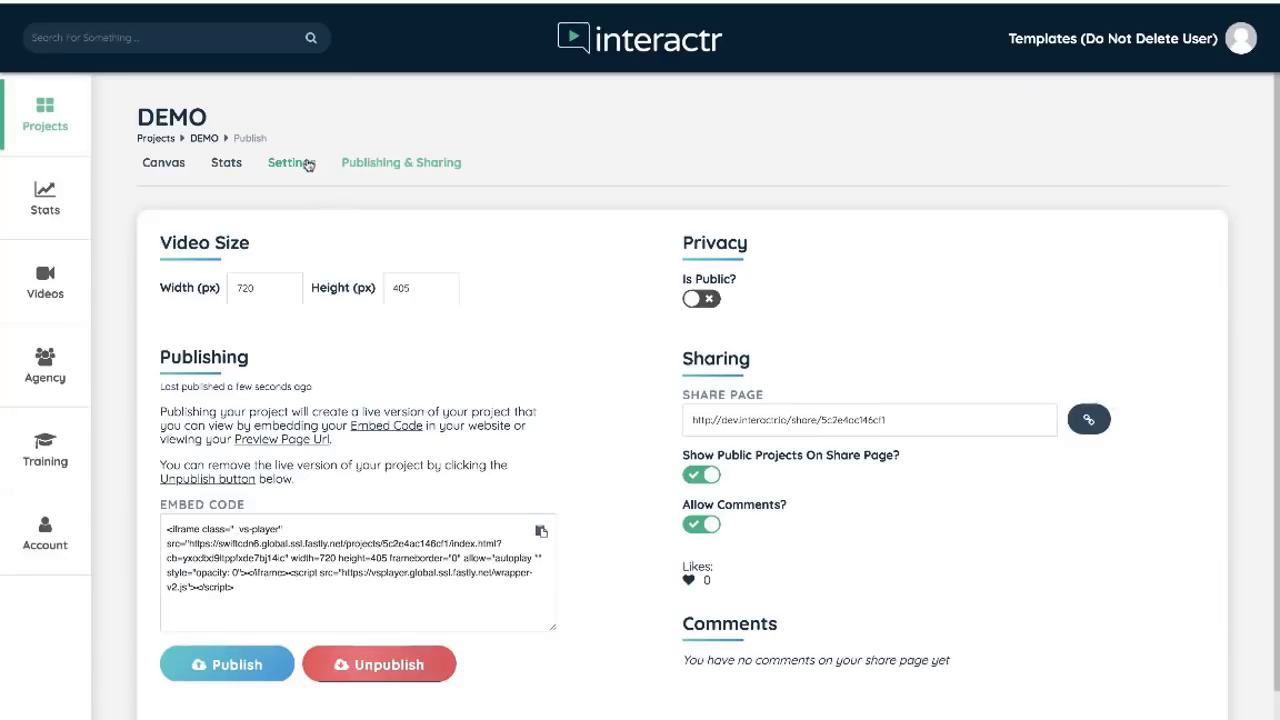
Step: Disable chapters in DEMO's project settings, select the Facebook Pixel ID field, and save the changes
left_click(304, 165)
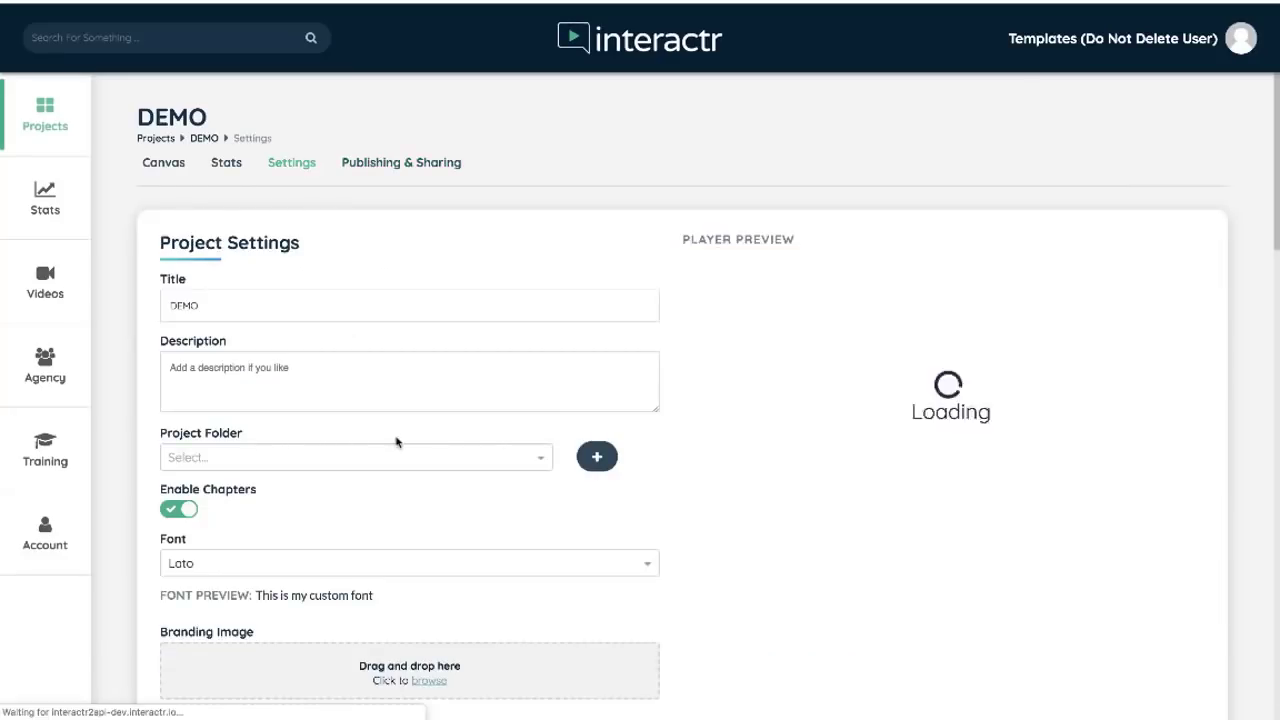
left_click(184, 510)
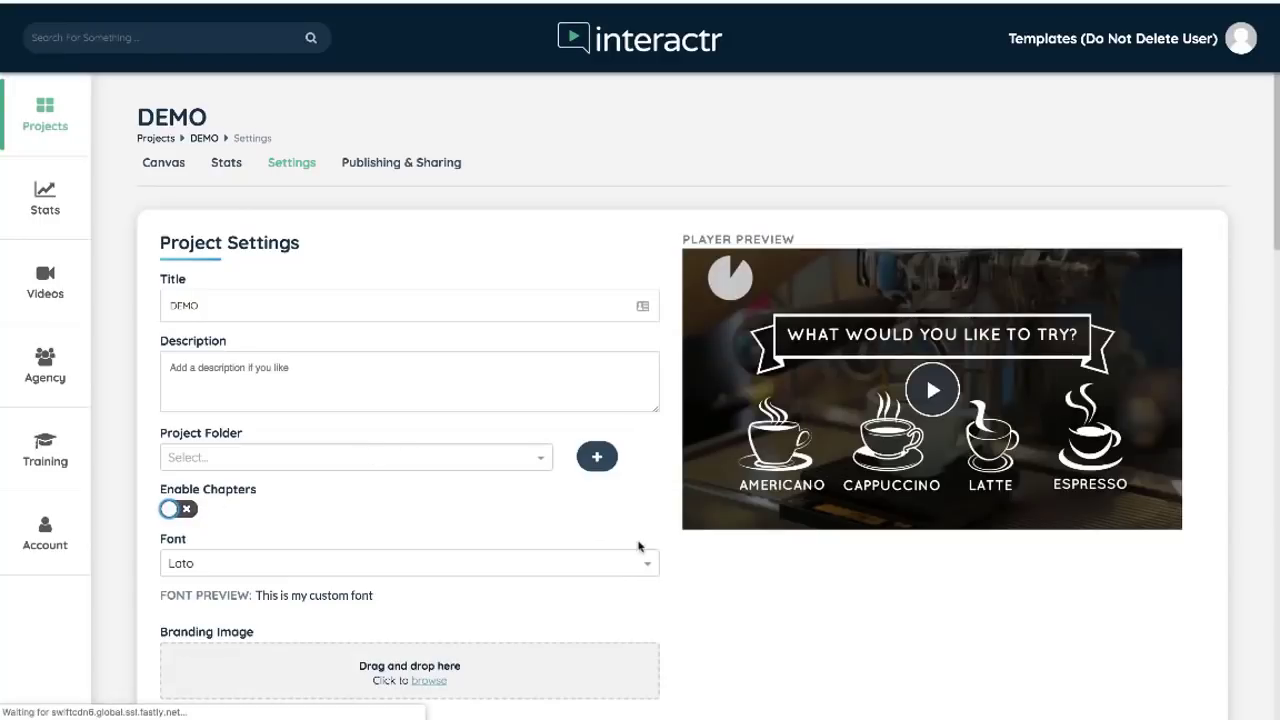
scroll(729, 589, "down", 2)
scroll(758, 541, "down", 2)
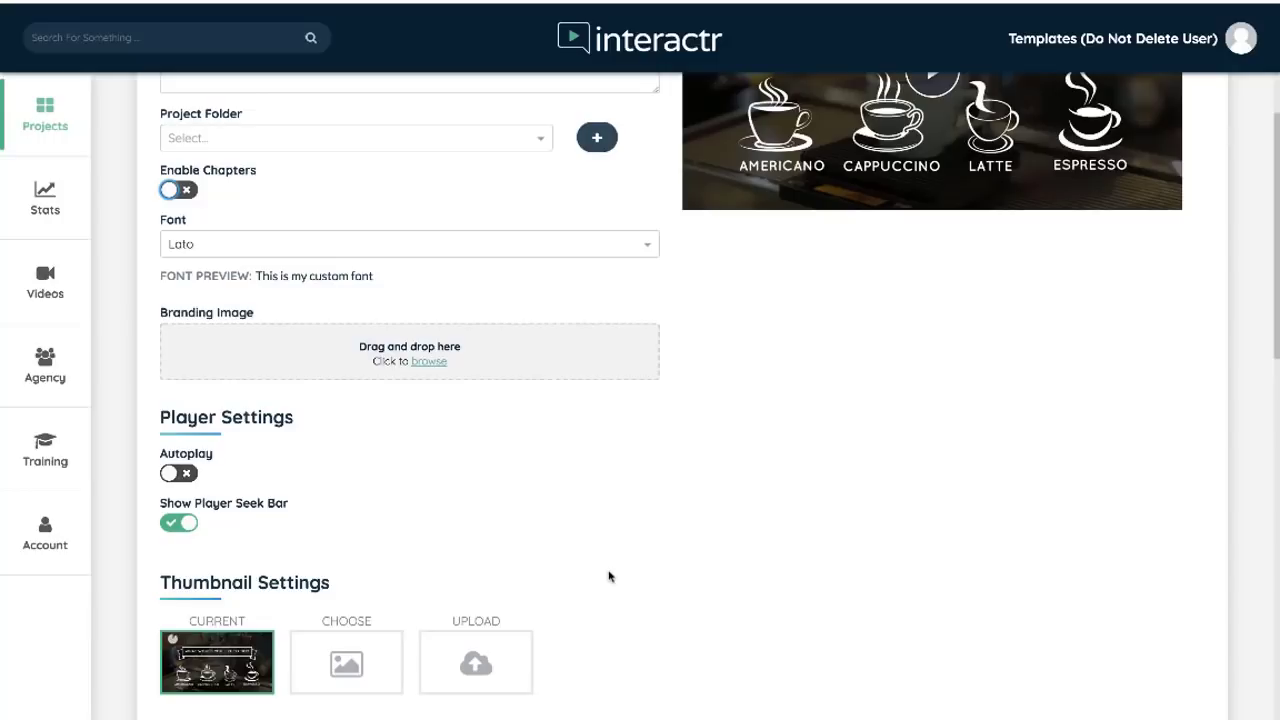
scroll(608, 574, "down", 1)
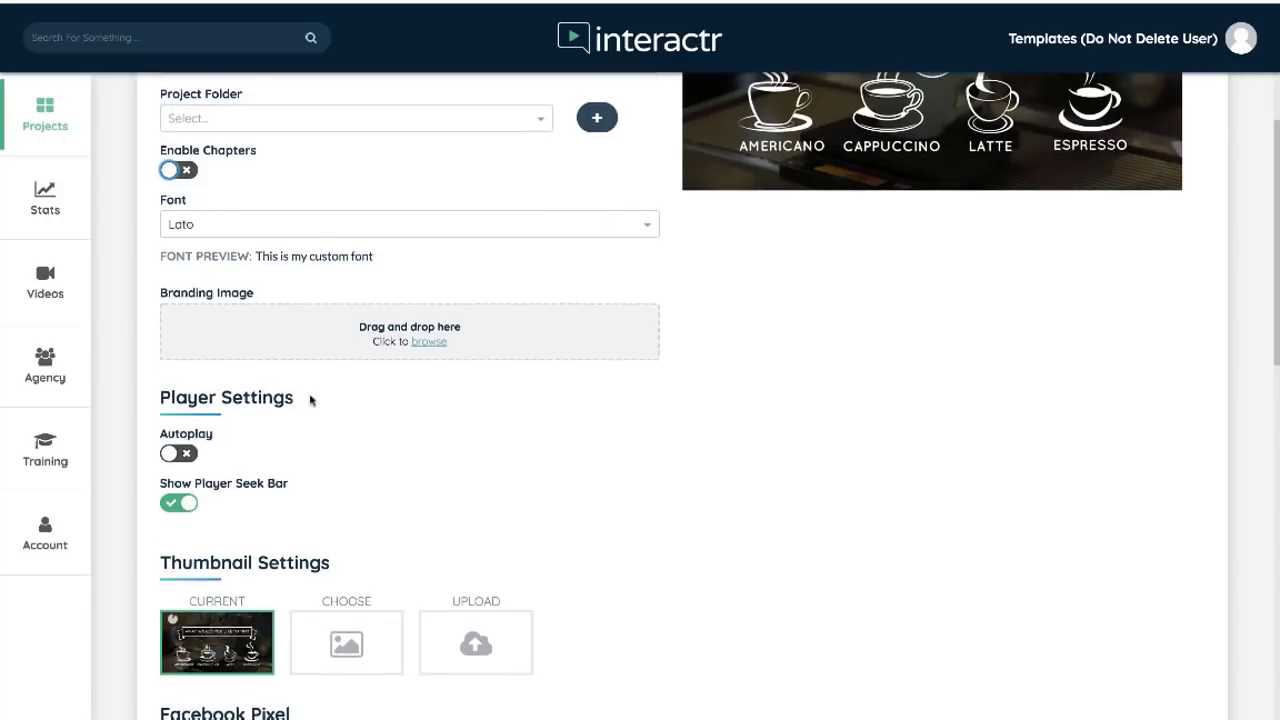
scroll(700, 509, "down", 3)
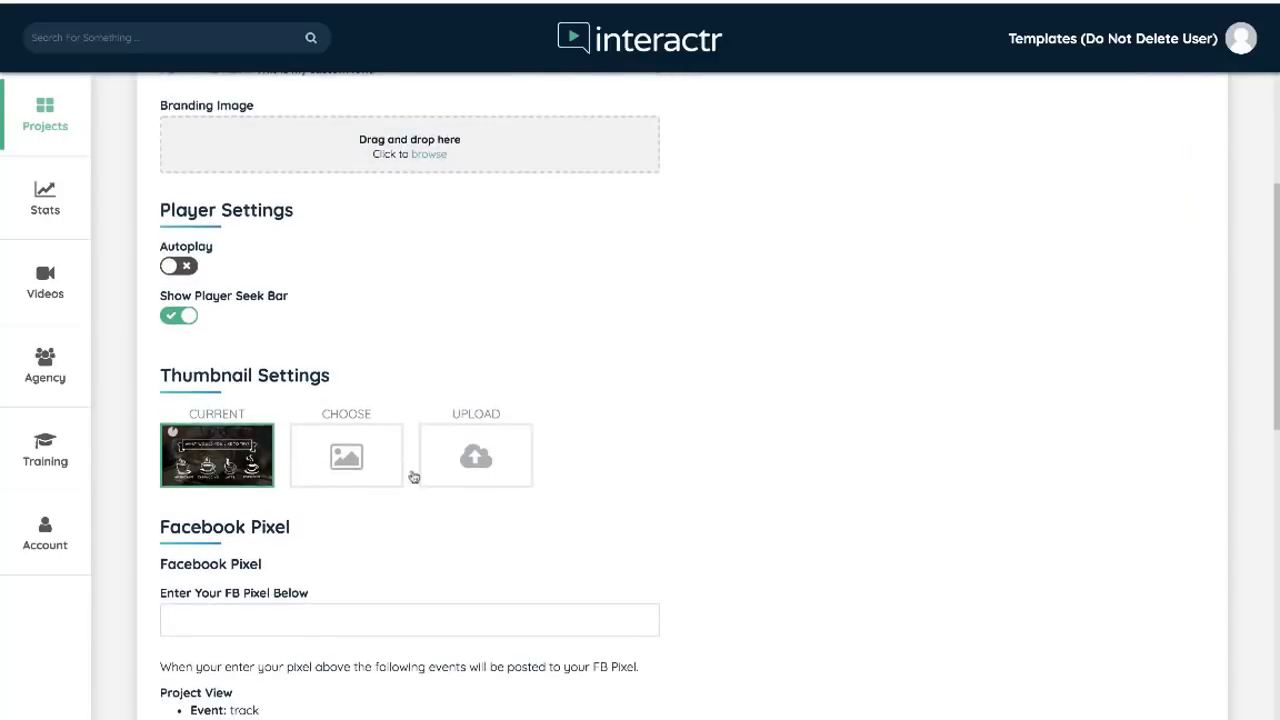
scroll(771, 454, "down", 2)
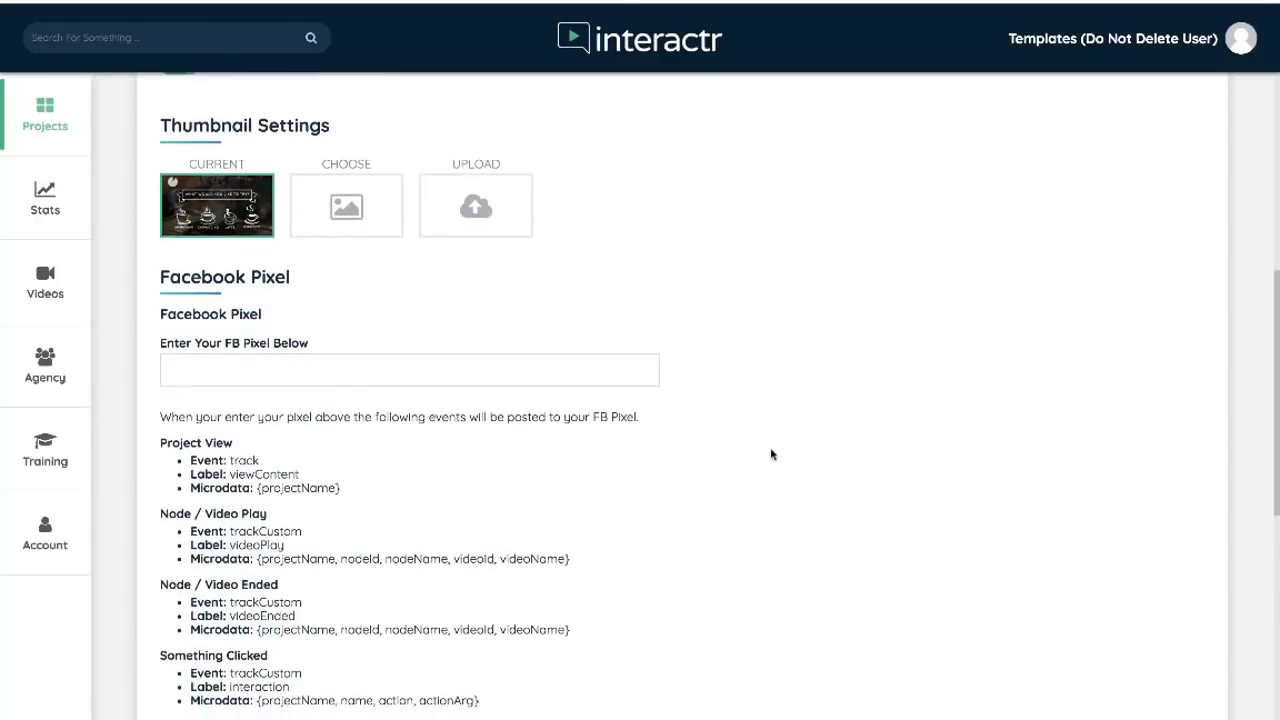
left_click(221, 371)
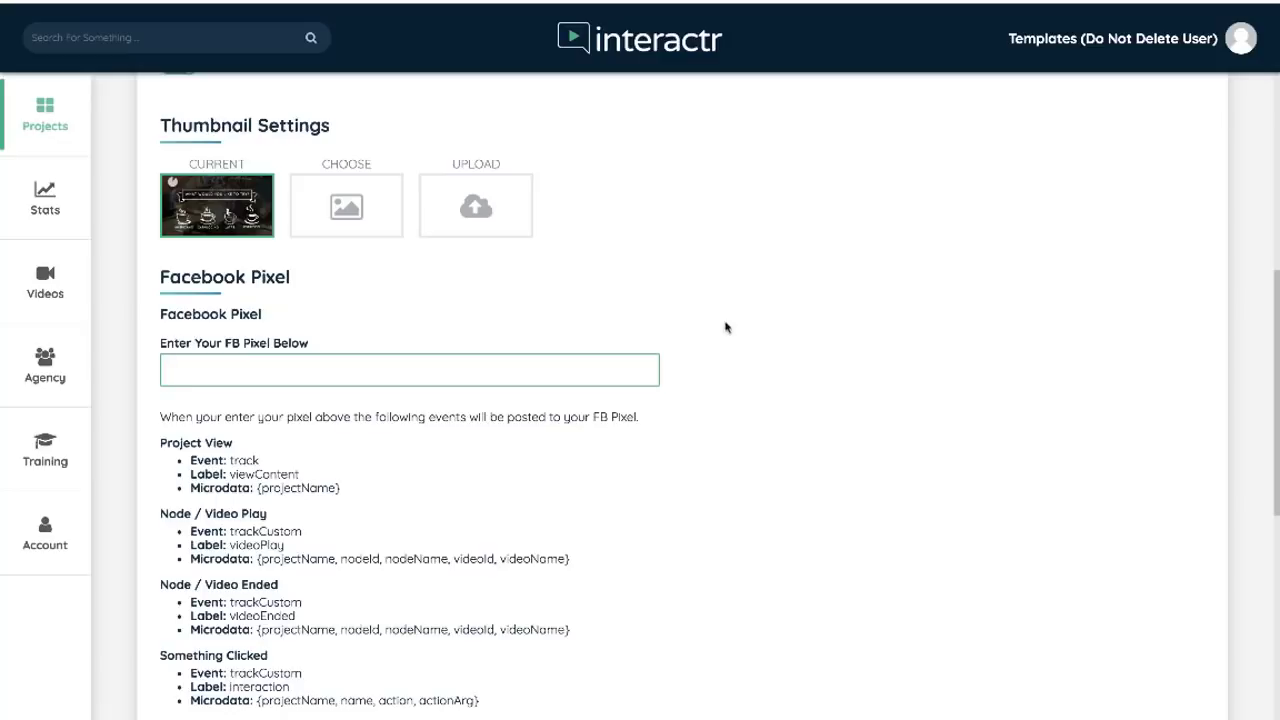
scroll(703, 356, "down", 1)
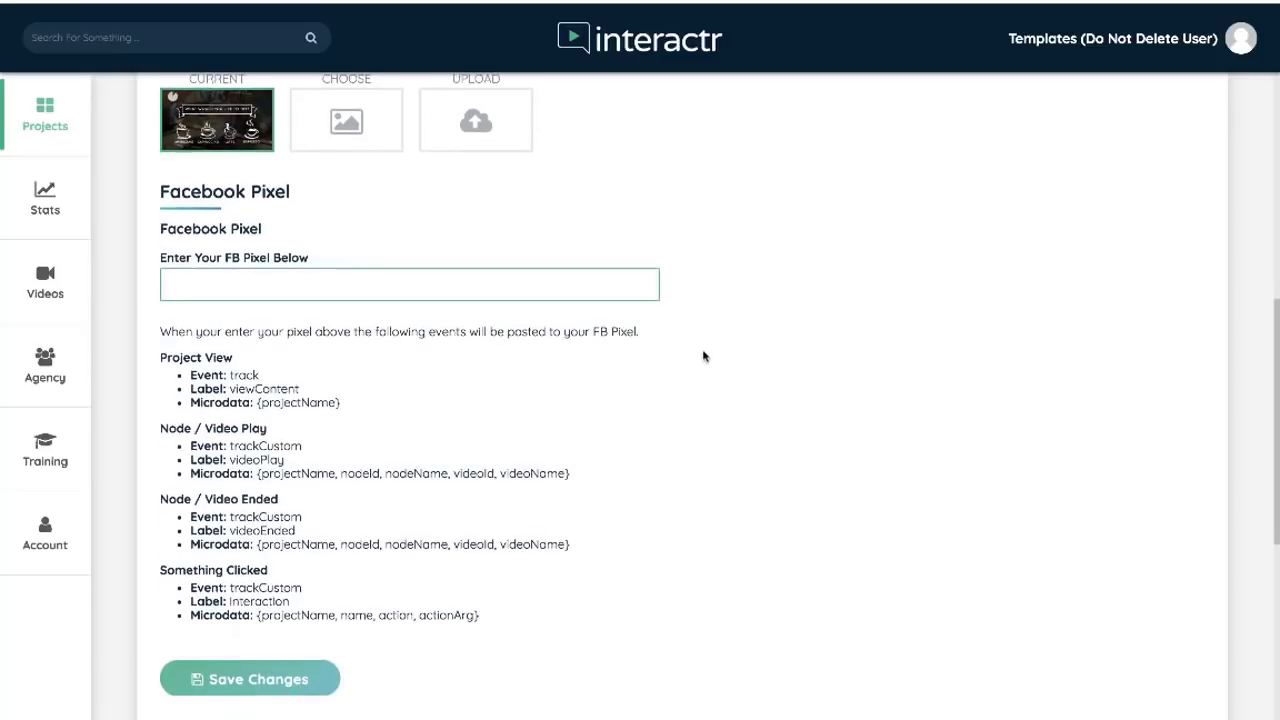
scroll(703, 356, "up", 3)
scroll(703, 356, "down", 2)
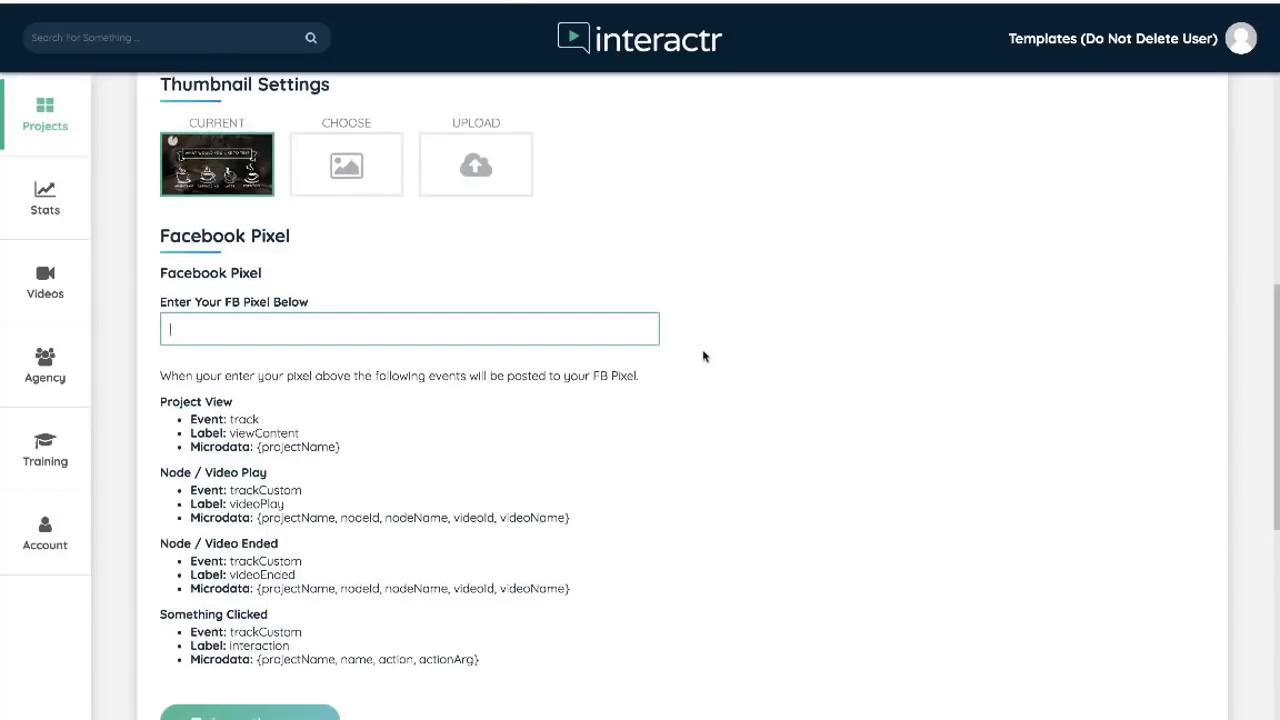
left_click(290, 710)
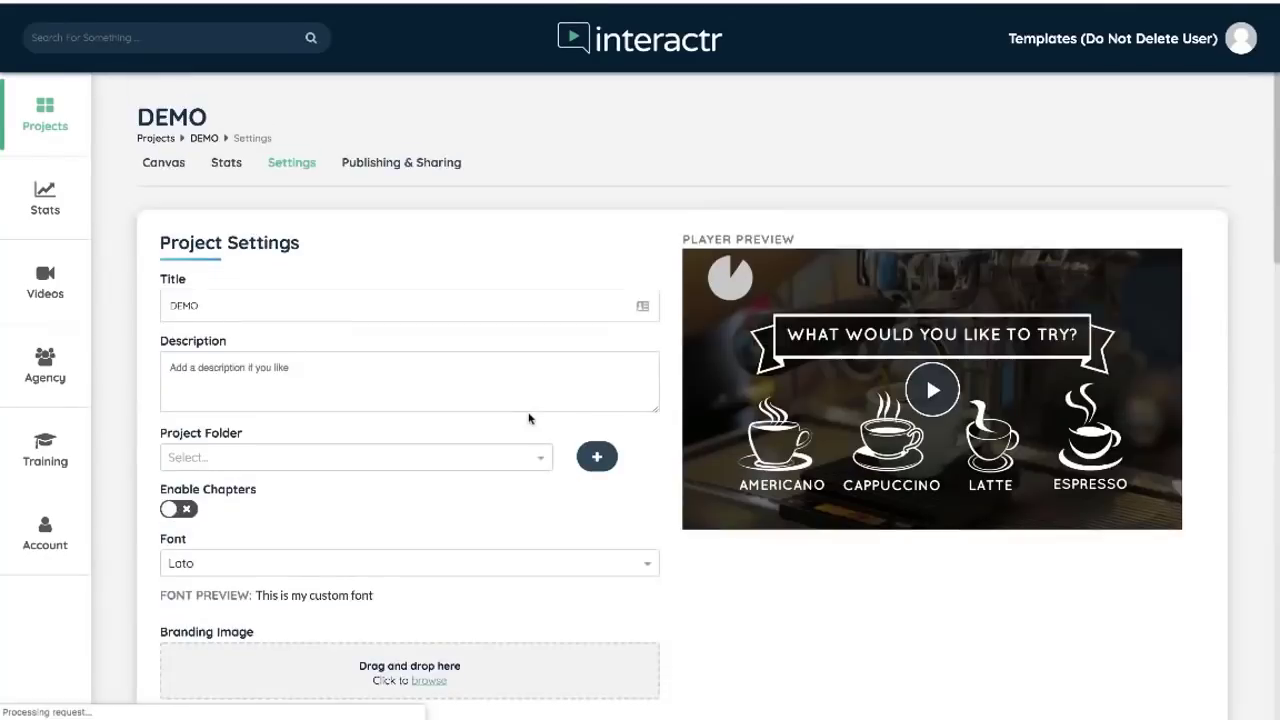
Step: Republish DEMO from Publishing & Sharing so its embed code refreshes
left_click(428, 172)
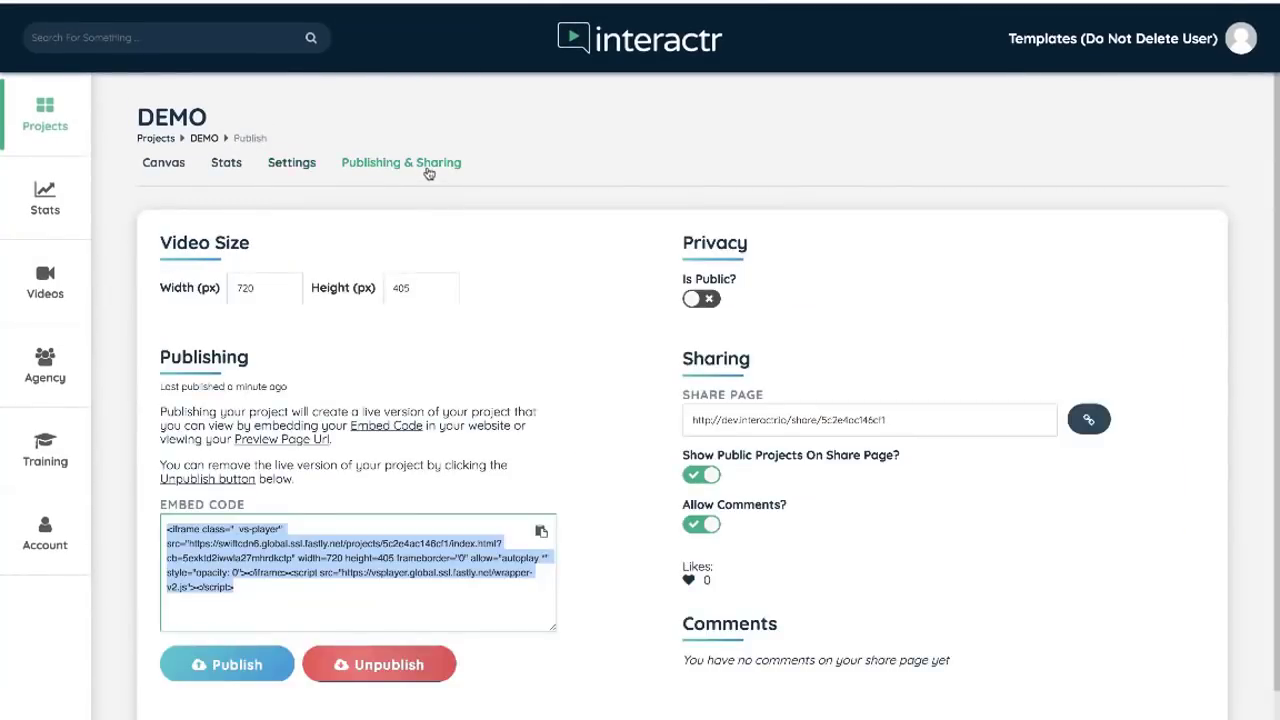
left_click(610, 377)
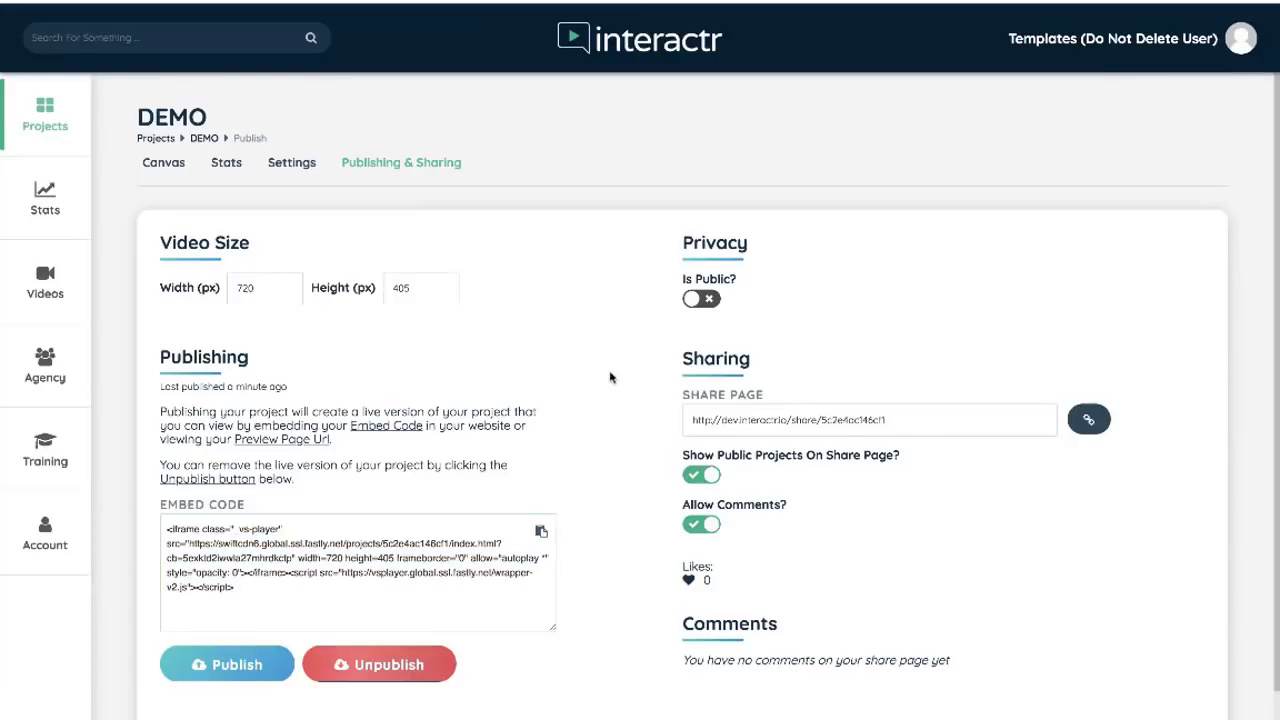
scroll(597, 404, "down", 1)
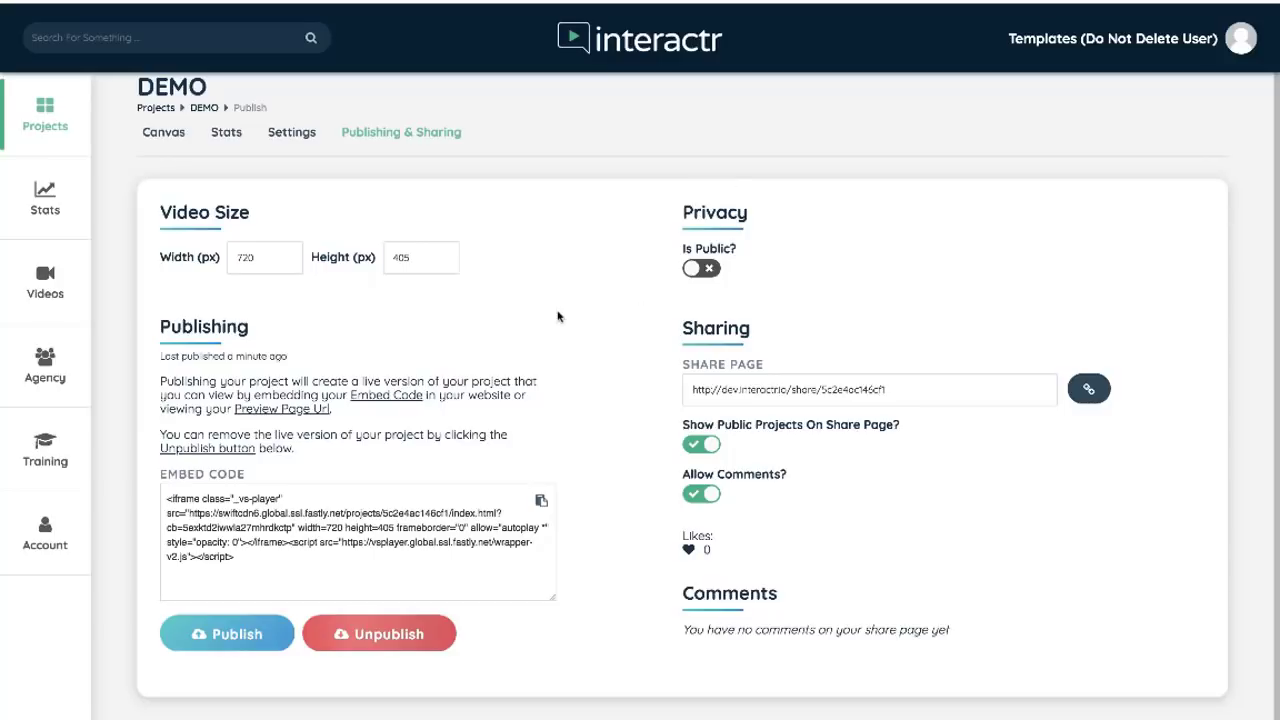
left_click(219, 637)
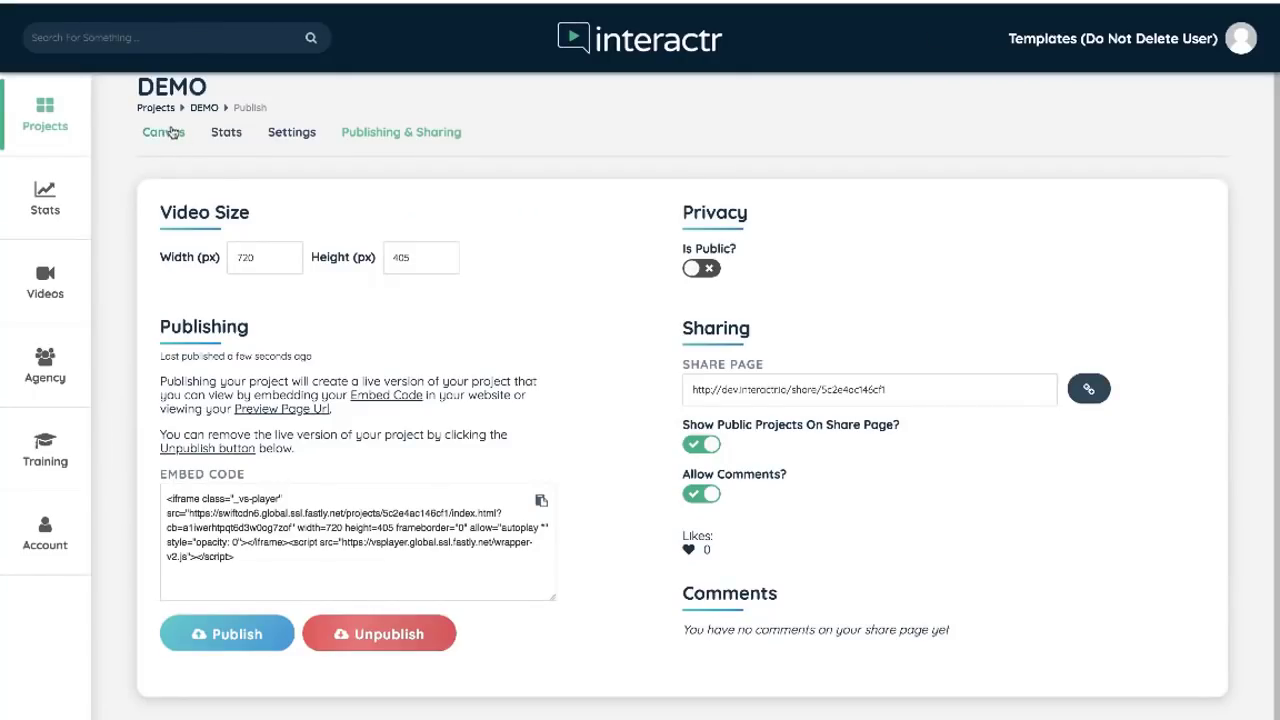
Step: Leave DEMO's canvas for the Projects list and start a new project to view the local templates
left_click(165, 132)
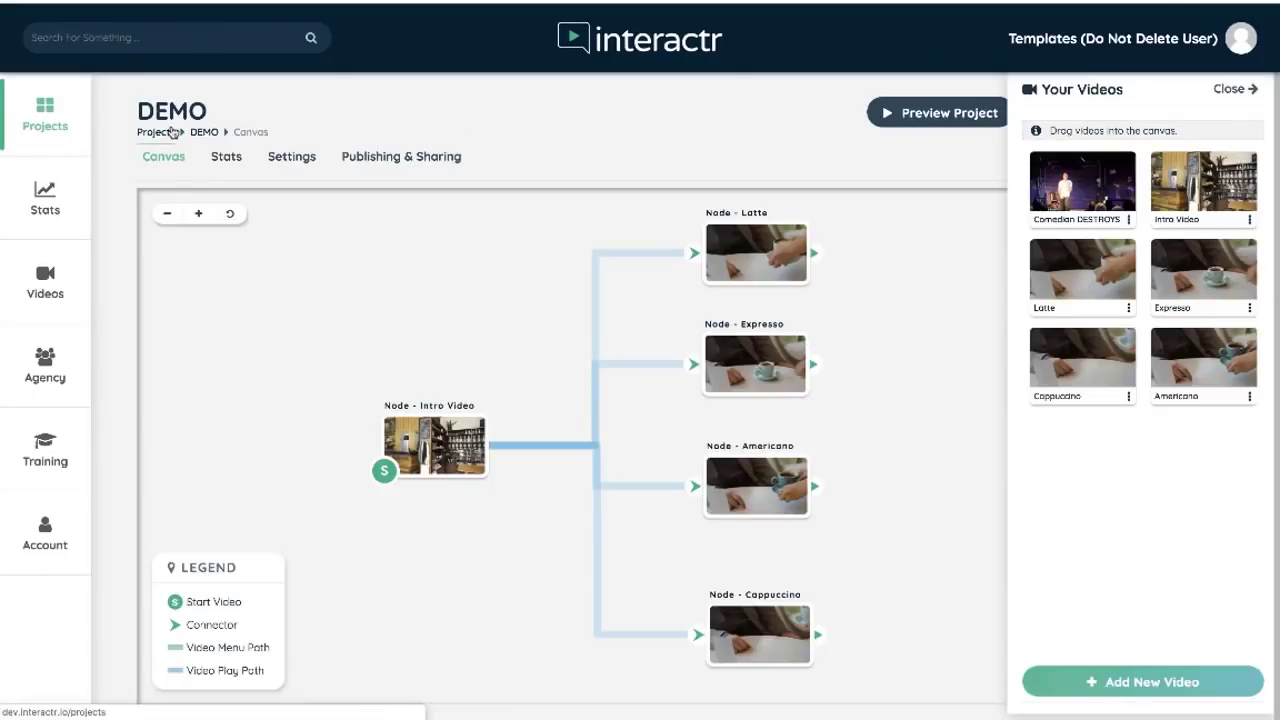
left_click(1226, 89)
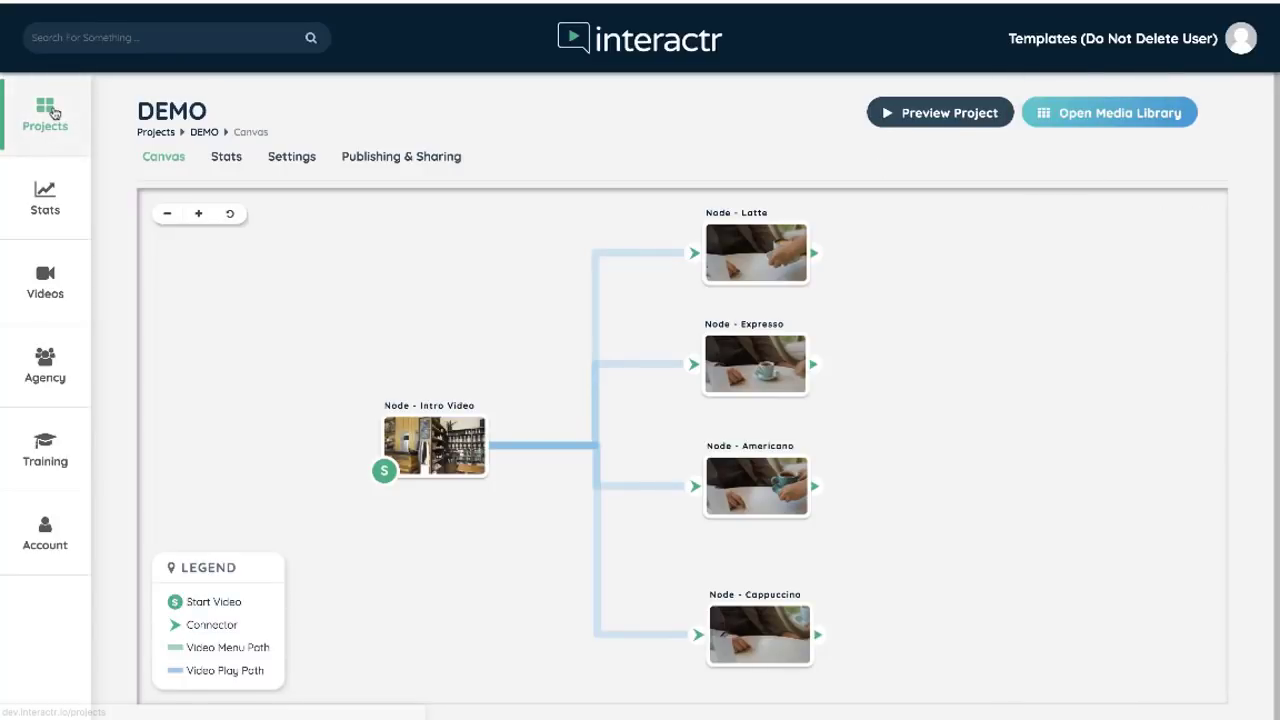
left_click(53, 112)
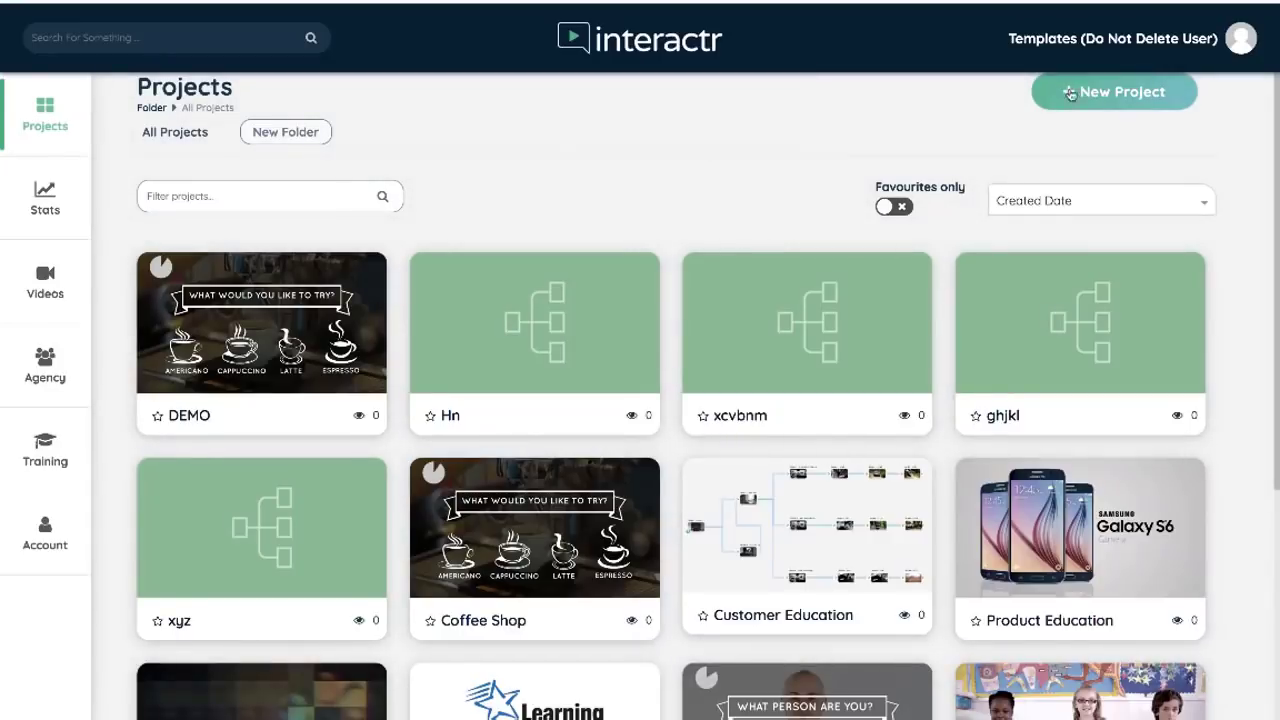
left_click(1088, 94)
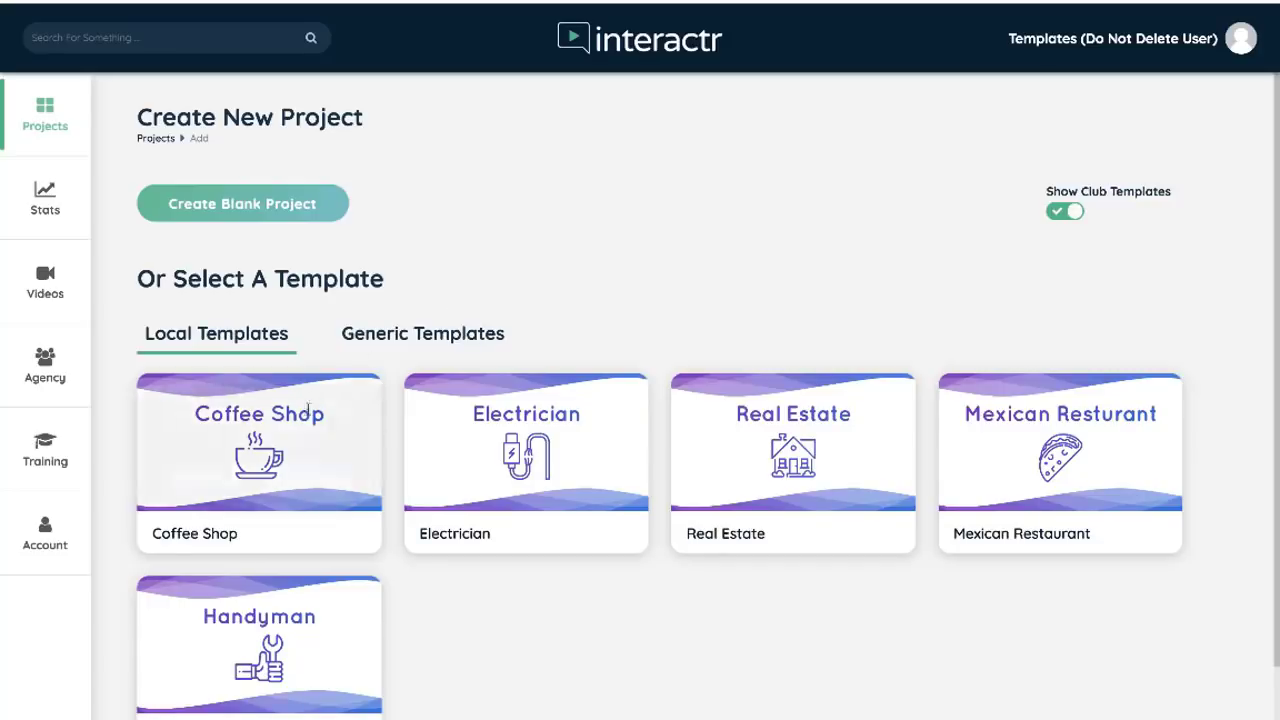
mouse_move(300, 414)
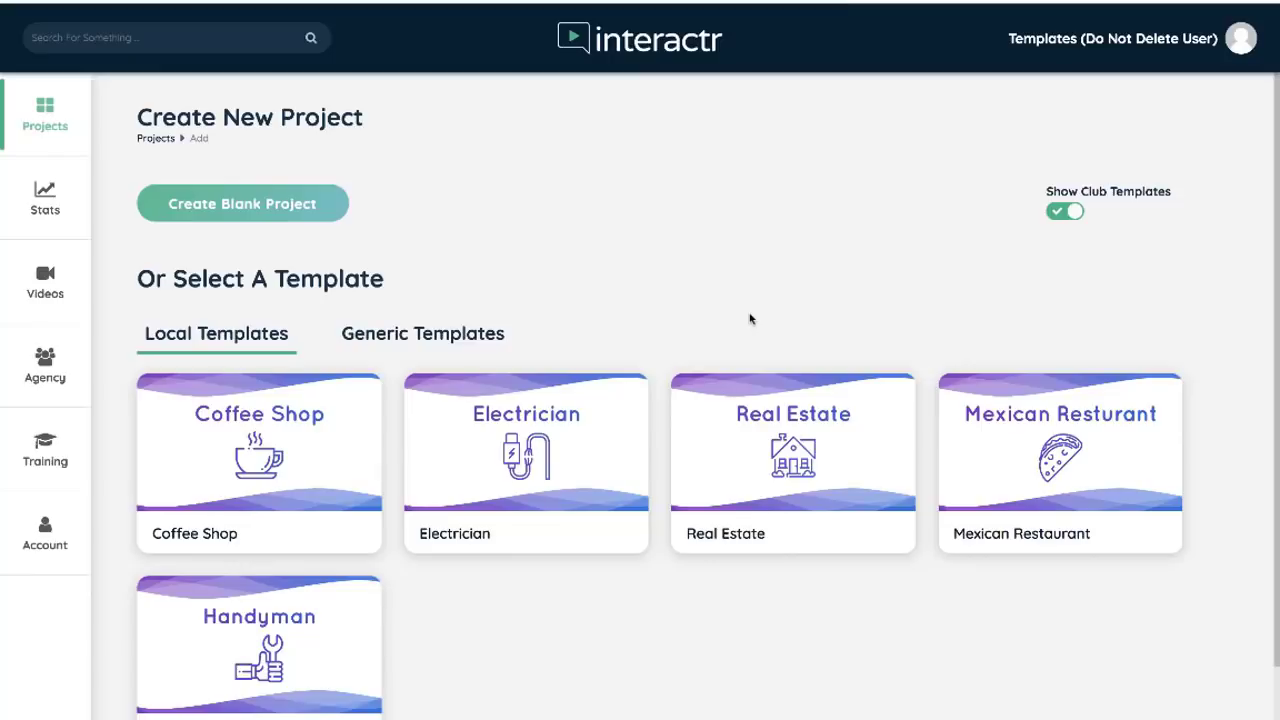
left_click(481, 344)
scroll(626, 334, "down", 2)
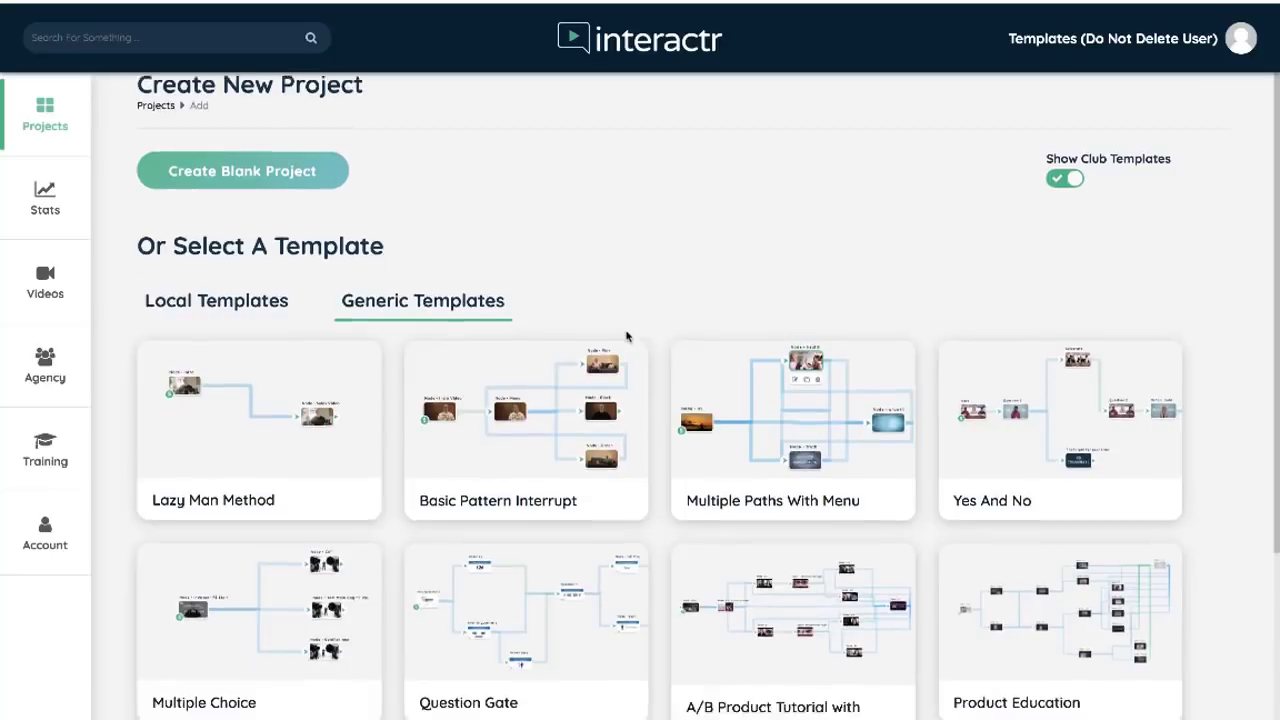
scroll(657, 348, "down", 1)
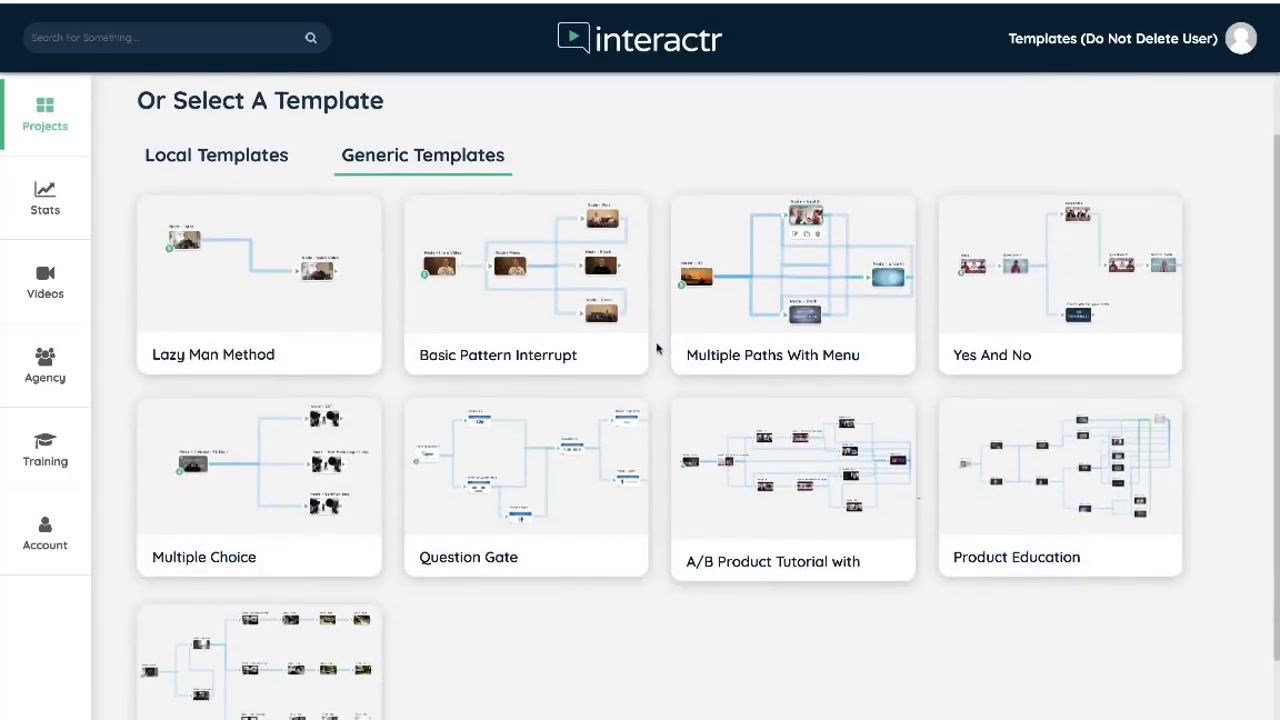
scroll(657, 348, "down", 1)
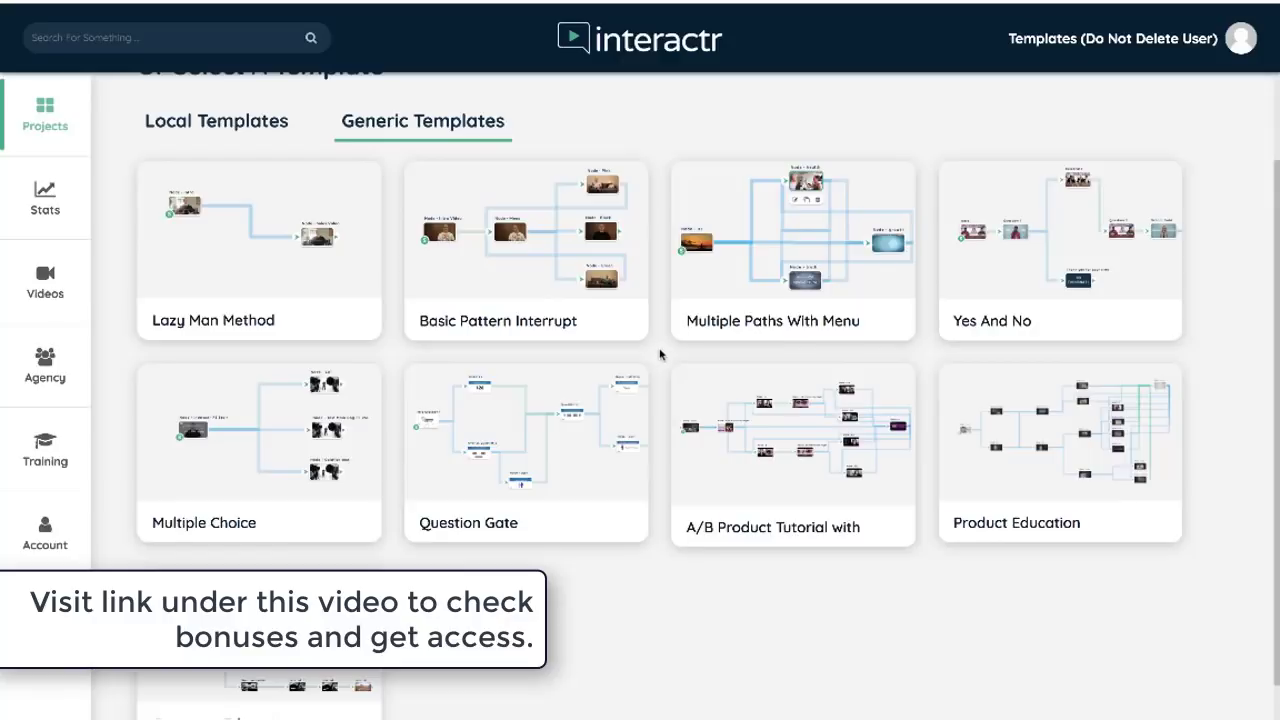
scroll(660, 354, "up", 3)
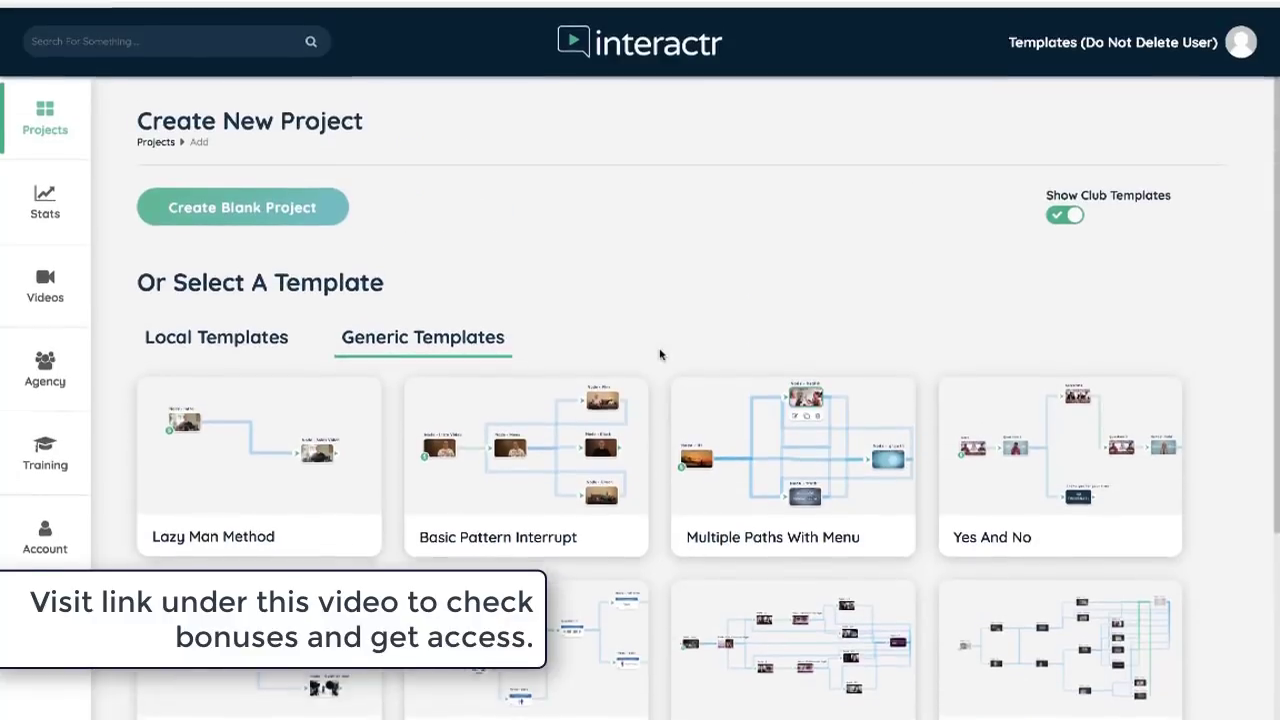
left_click(205, 333)
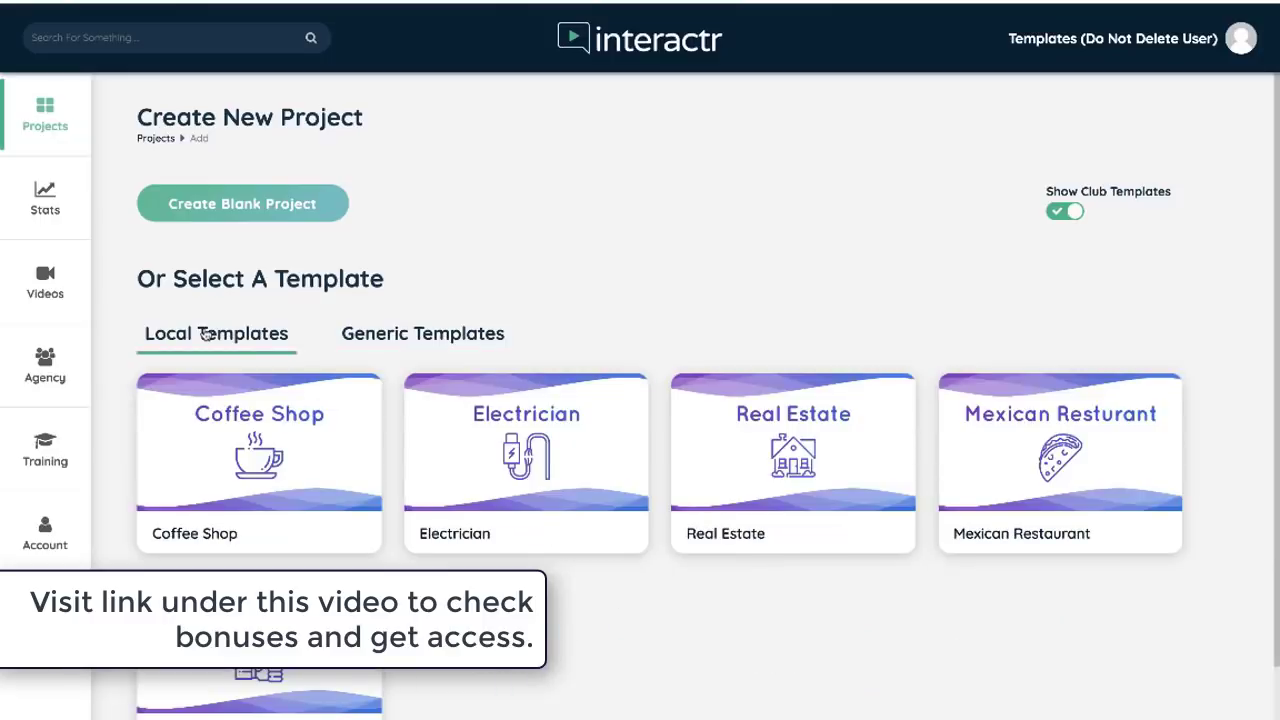